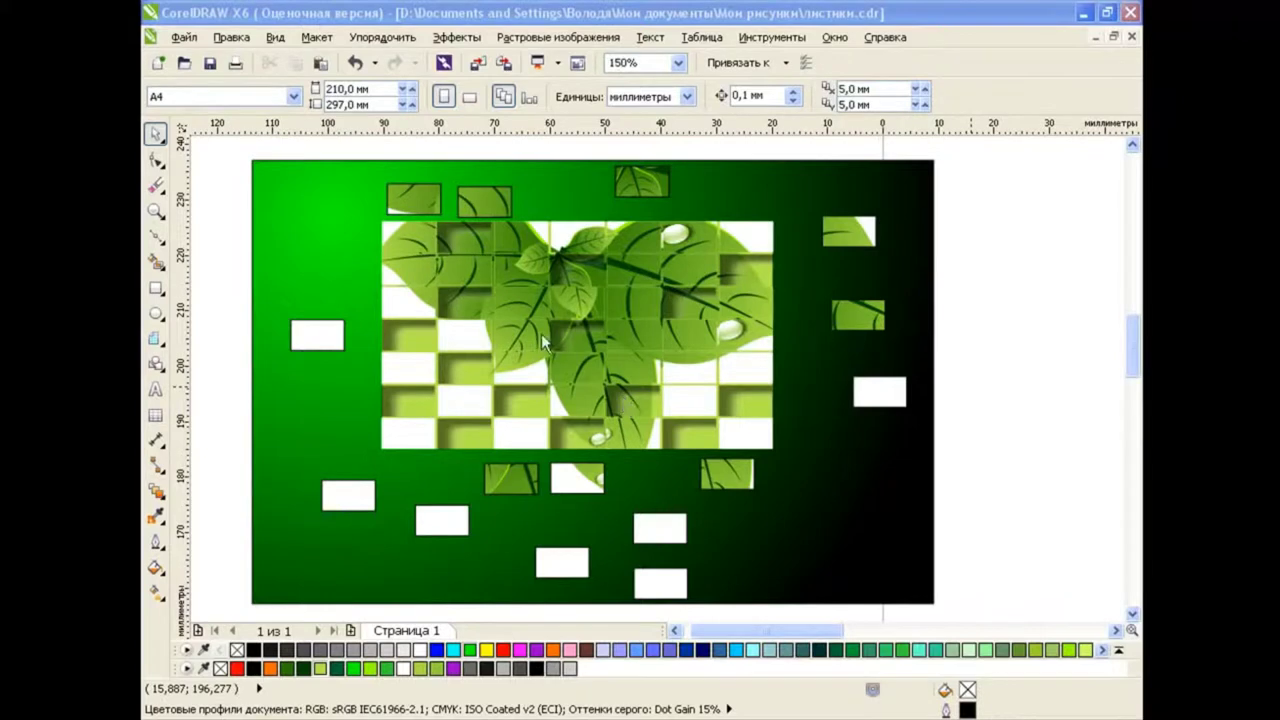
Step: Start a new document, draw a tall oval near the page centre and convert it to curves
key(ctrl+n)
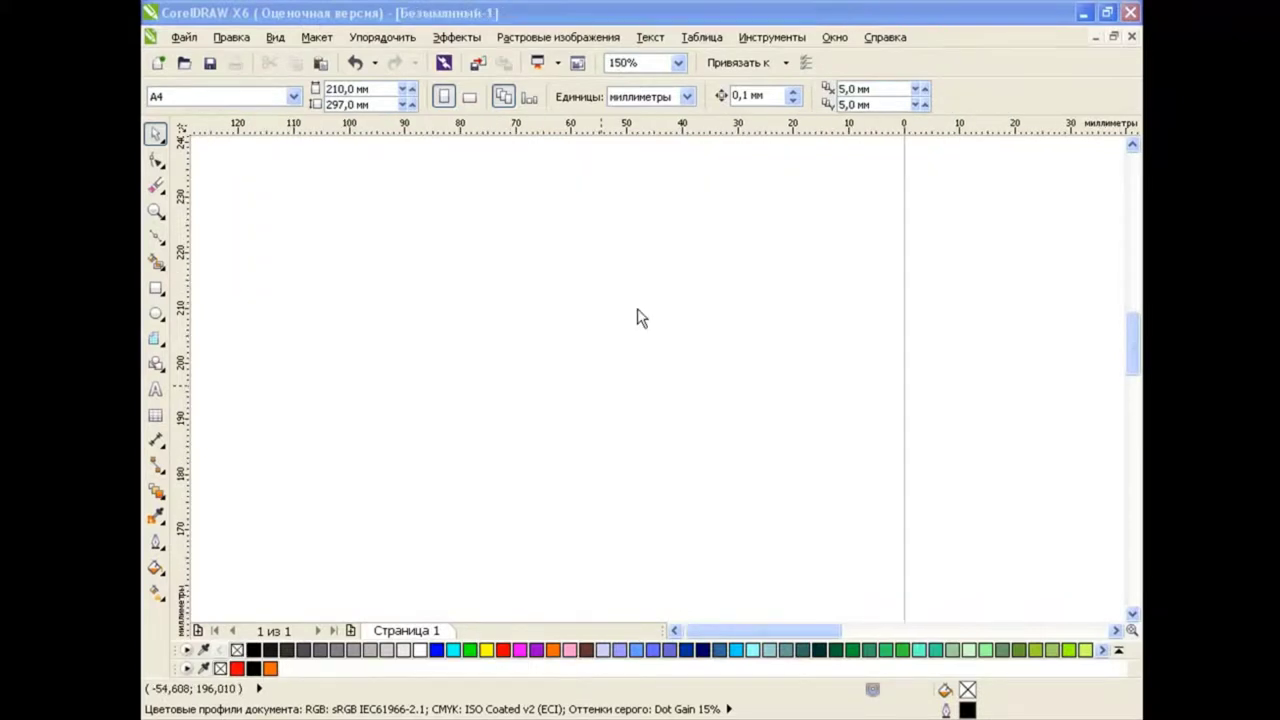
click(160, 316)
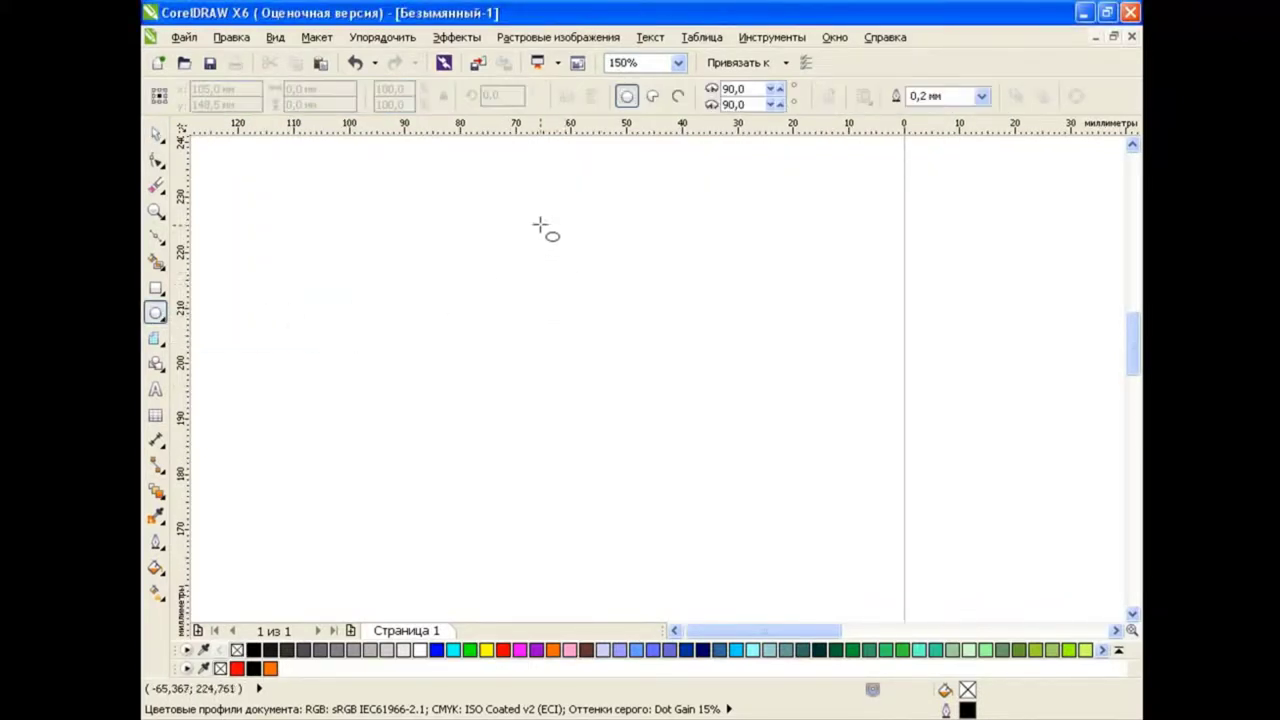
drag(539, 222, 692, 466)
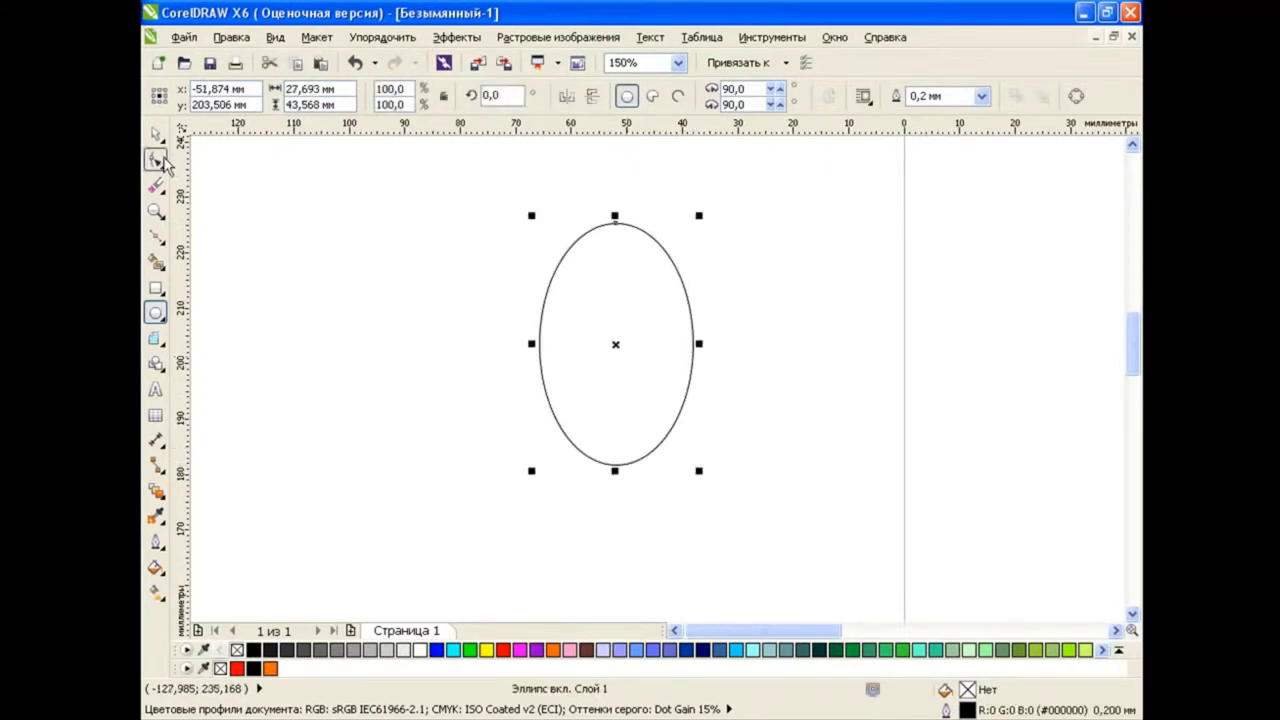
click(155, 160)
Step: Reshape the oval's top and bottom nodes into sharp points
click(1076, 95)
click(613, 224)
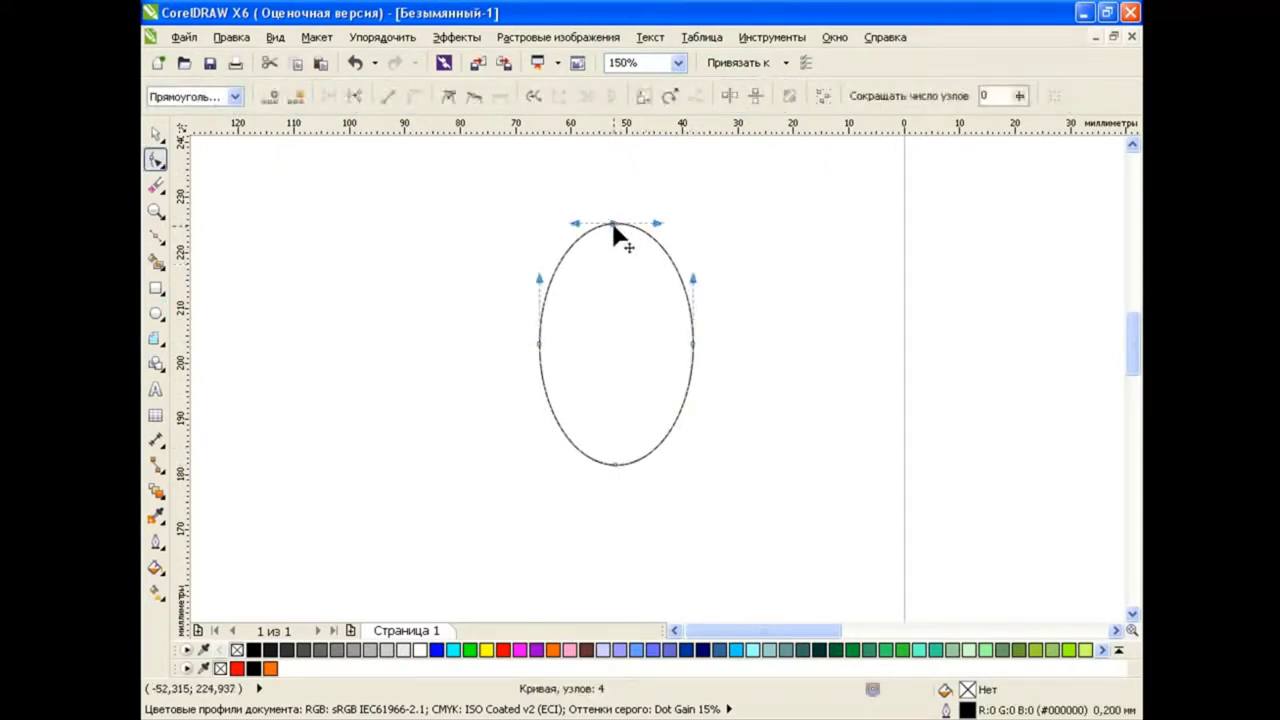
mouse_move(613, 224)
mouse_down()
mouse_move(615, 195)
mouse_move(552, 234)
mouse_up()
drag(660, 194, 684, 240)
mouse_move(615, 465)
mouse_down()
mouse_move(617, 477)
mouse_move(646, 422)
mouse_up()
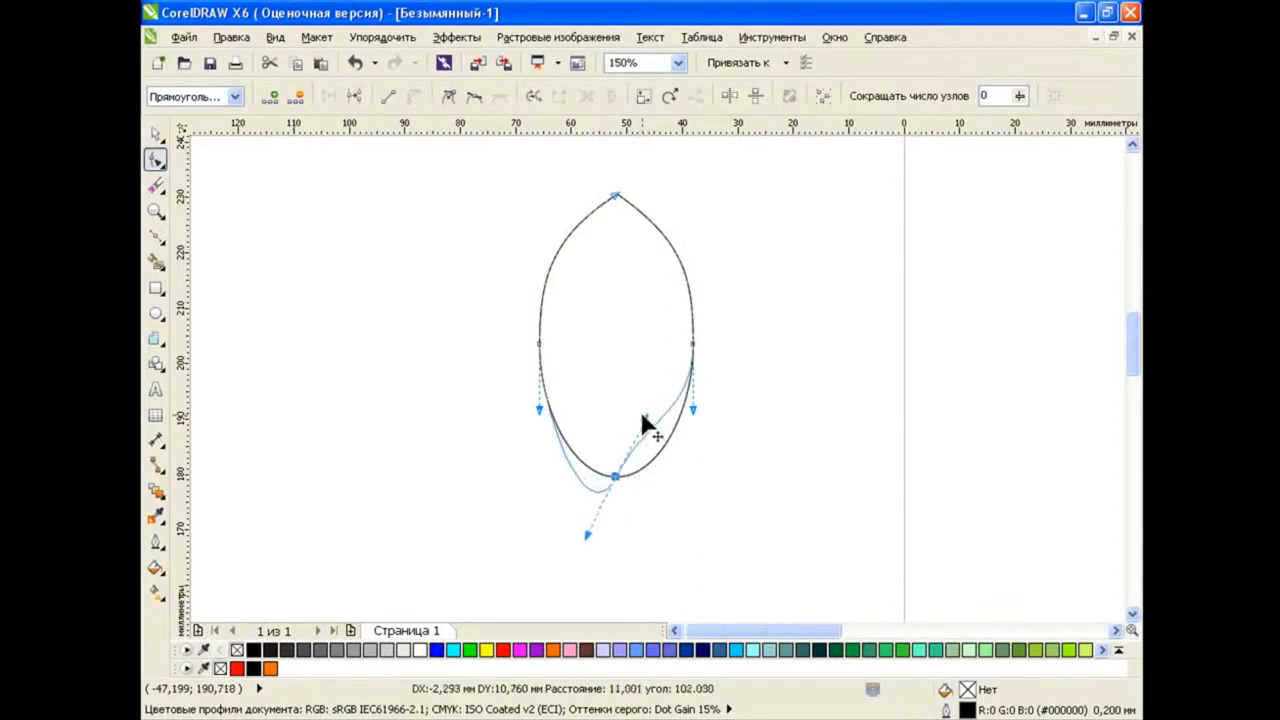
drag(587, 538, 586, 416)
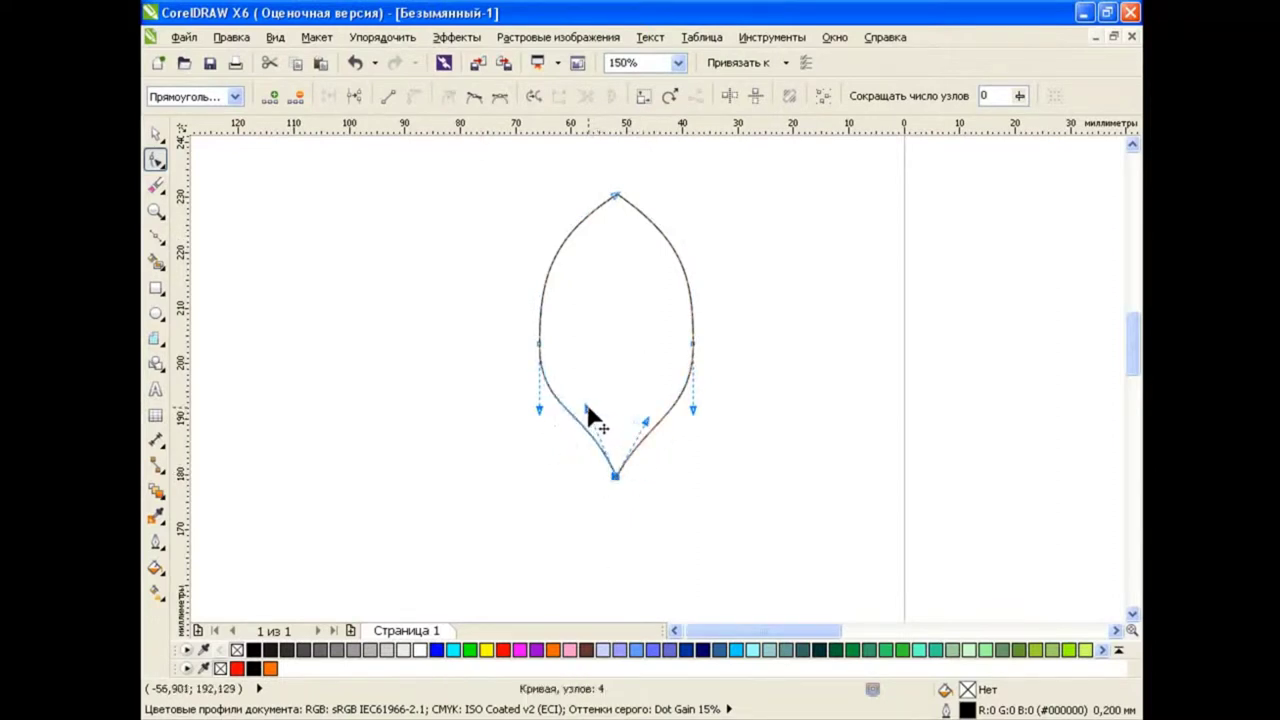
drag(615, 477, 619, 492)
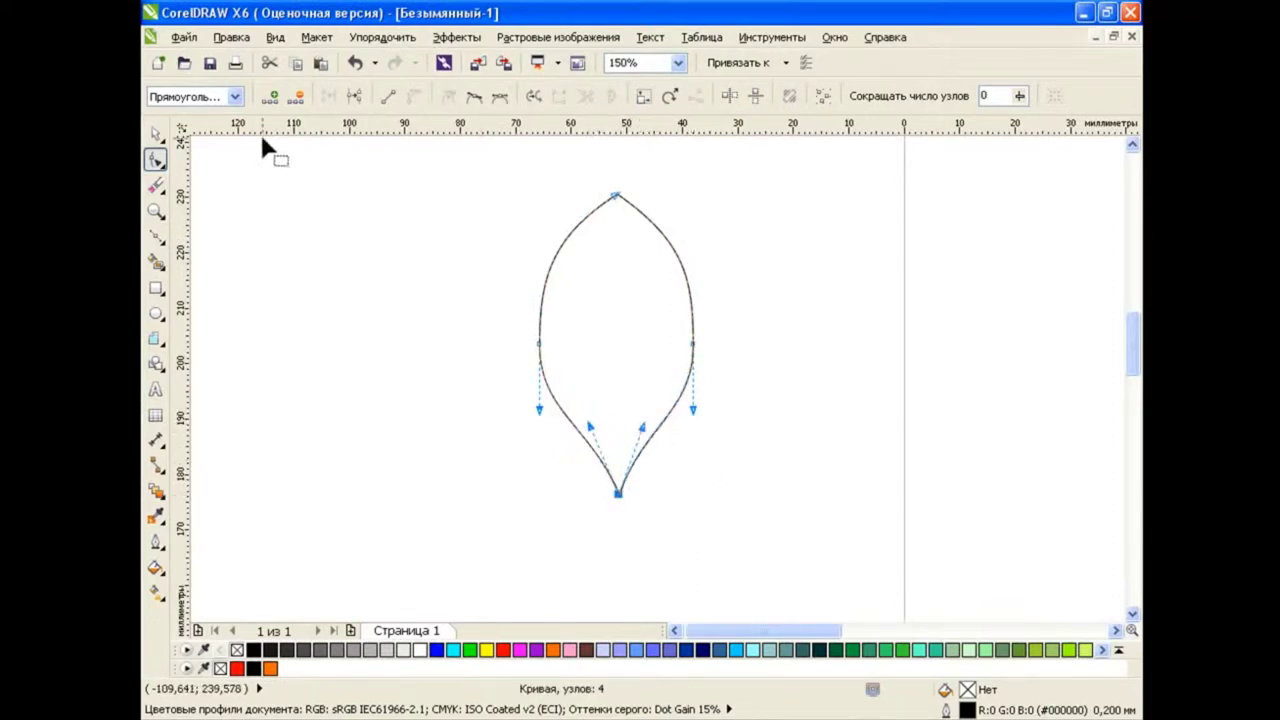
Step: Adjust the leaf's left, top, bottom and right nodes to refine its outline
click(155, 133)
click(441, 355)
click(540, 336)
click(156, 160)
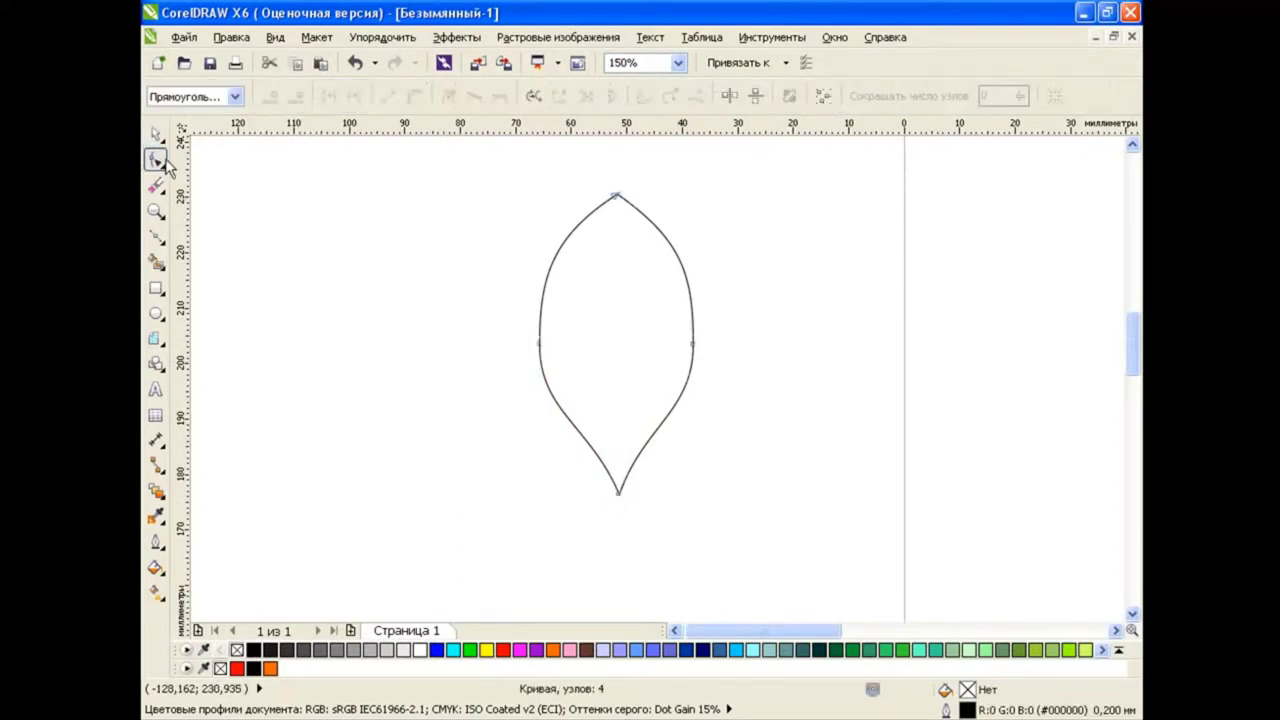
click(541, 342)
drag(543, 345, 549, 343)
drag(617, 195, 618, 208)
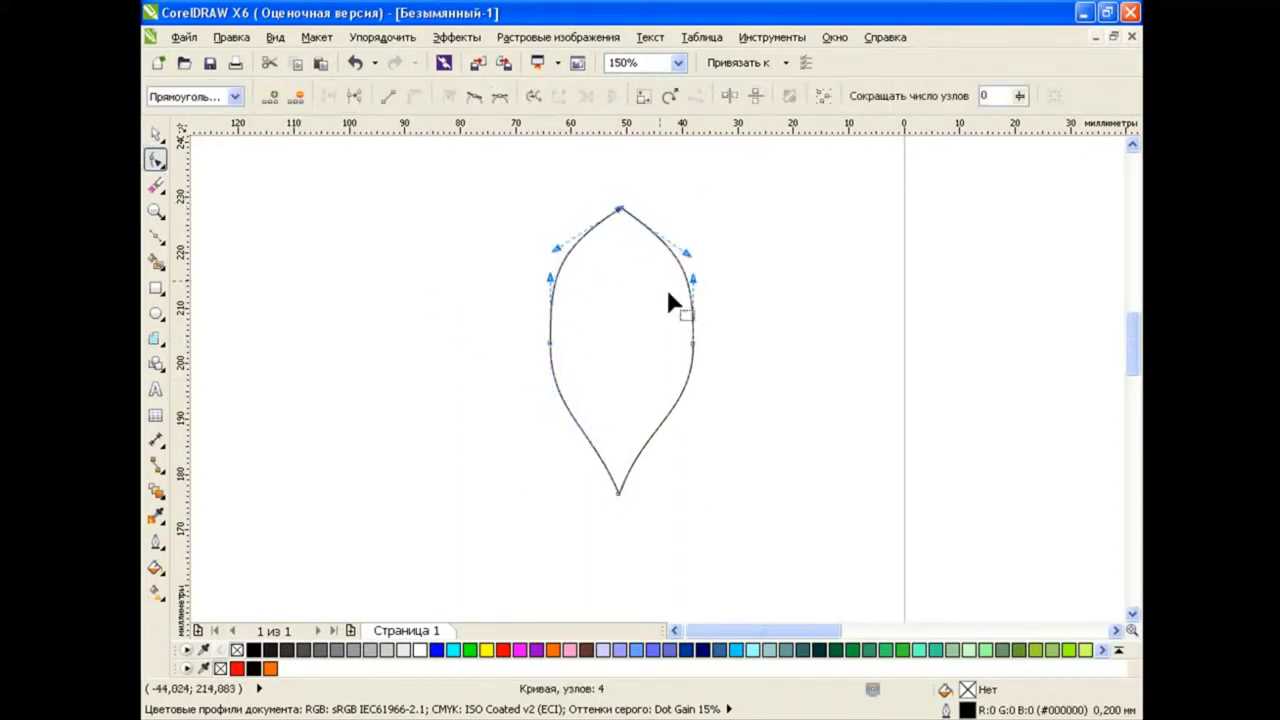
drag(618, 493, 618, 462)
drag(692, 343, 687, 337)
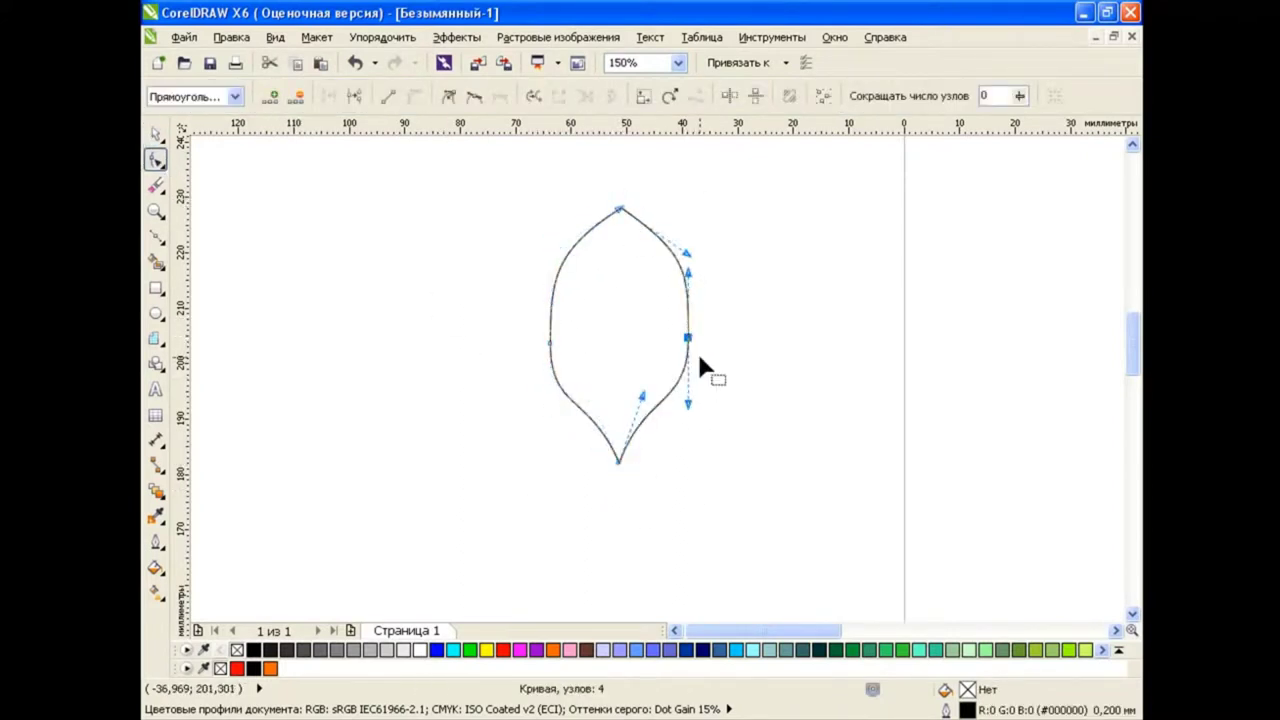
Step: Flatten the upper-left edge, round the right side and curve the lower edges toward the bottom point
click(618, 208)
drag(560, 240, 609, 251)
click(549, 343)
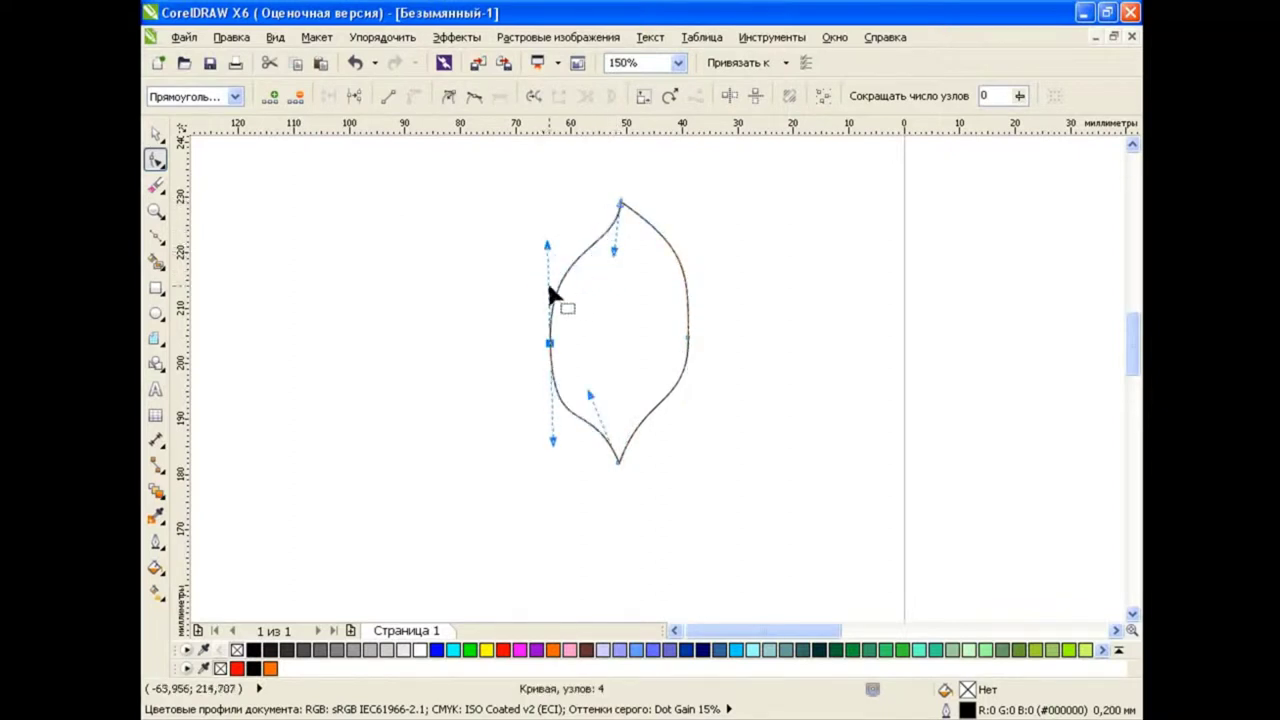
drag(552, 440, 551, 380)
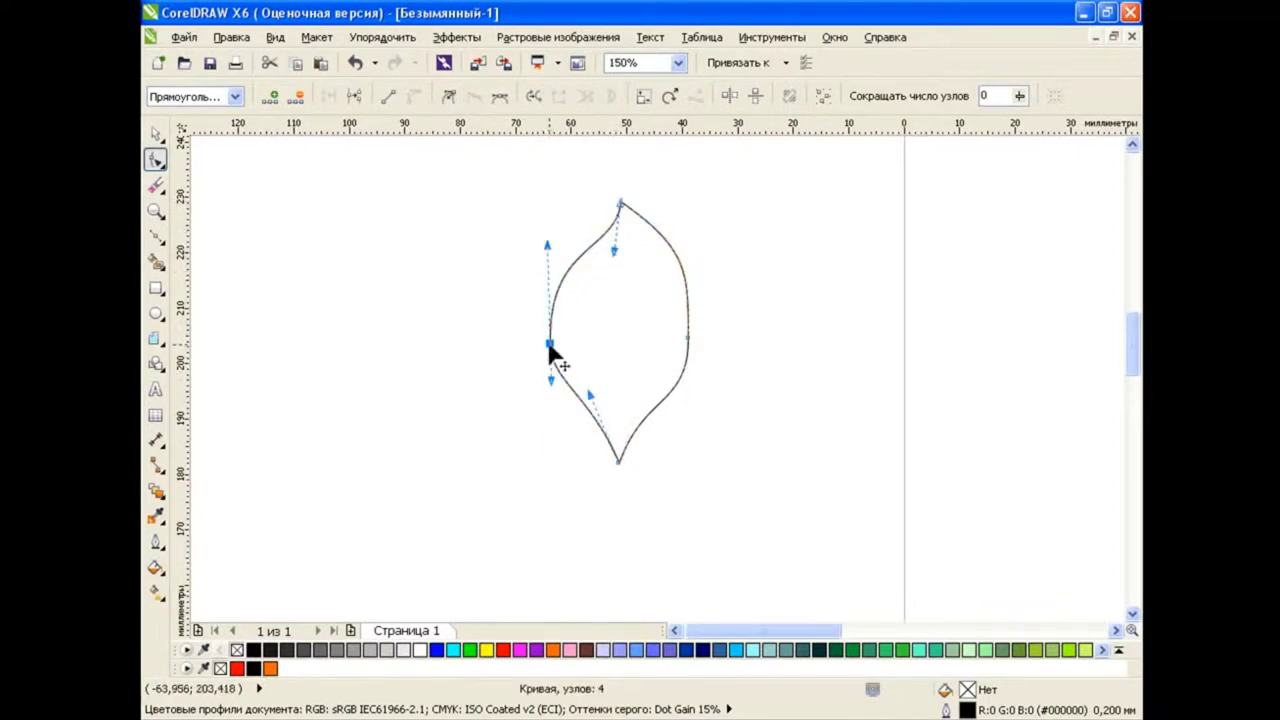
click(687, 338)
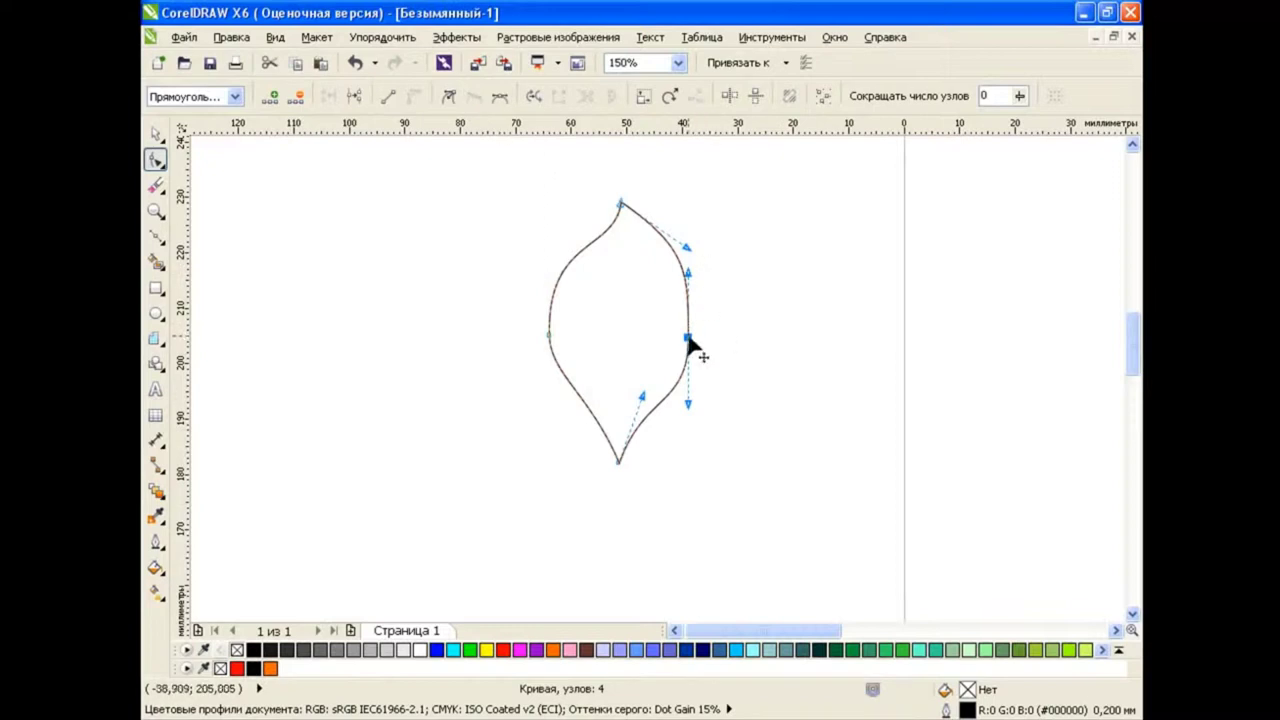
mouse_move(690, 345)
mouse_down()
mouse_move(706, 414)
mouse_move(706, 337)
mouse_up()
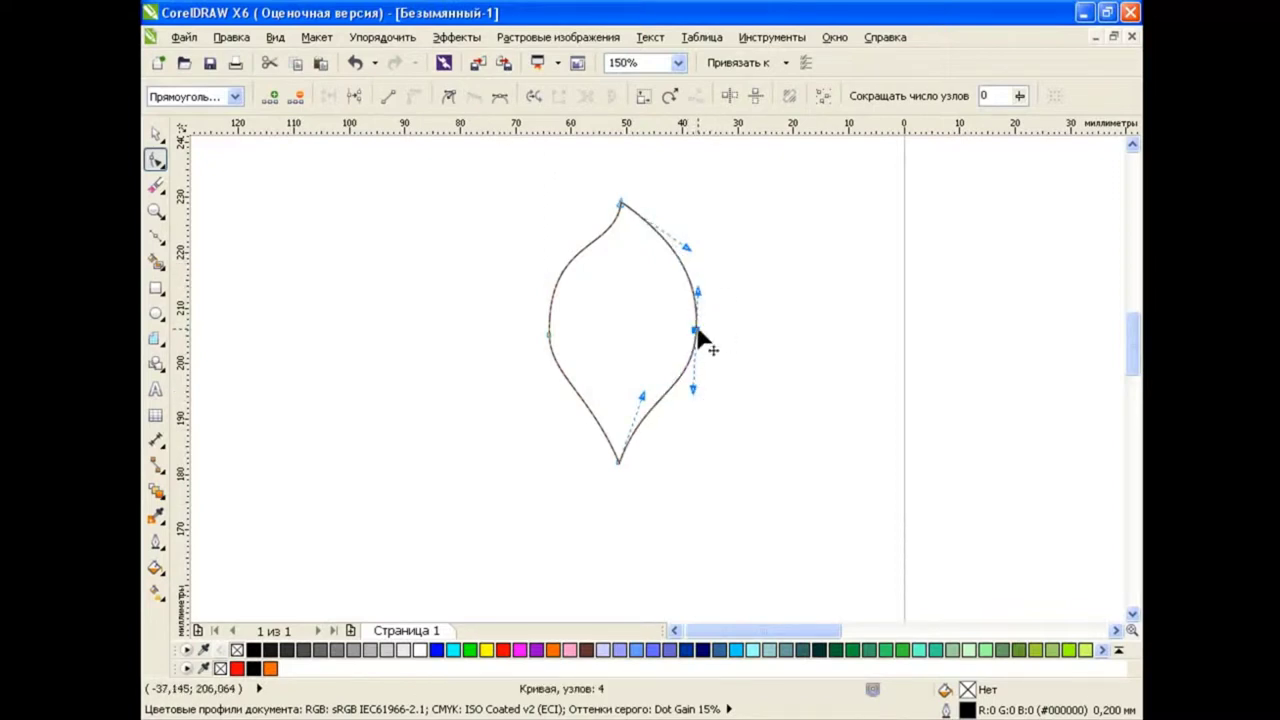
click(620, 204)
drag(618, 462, 619, 431)
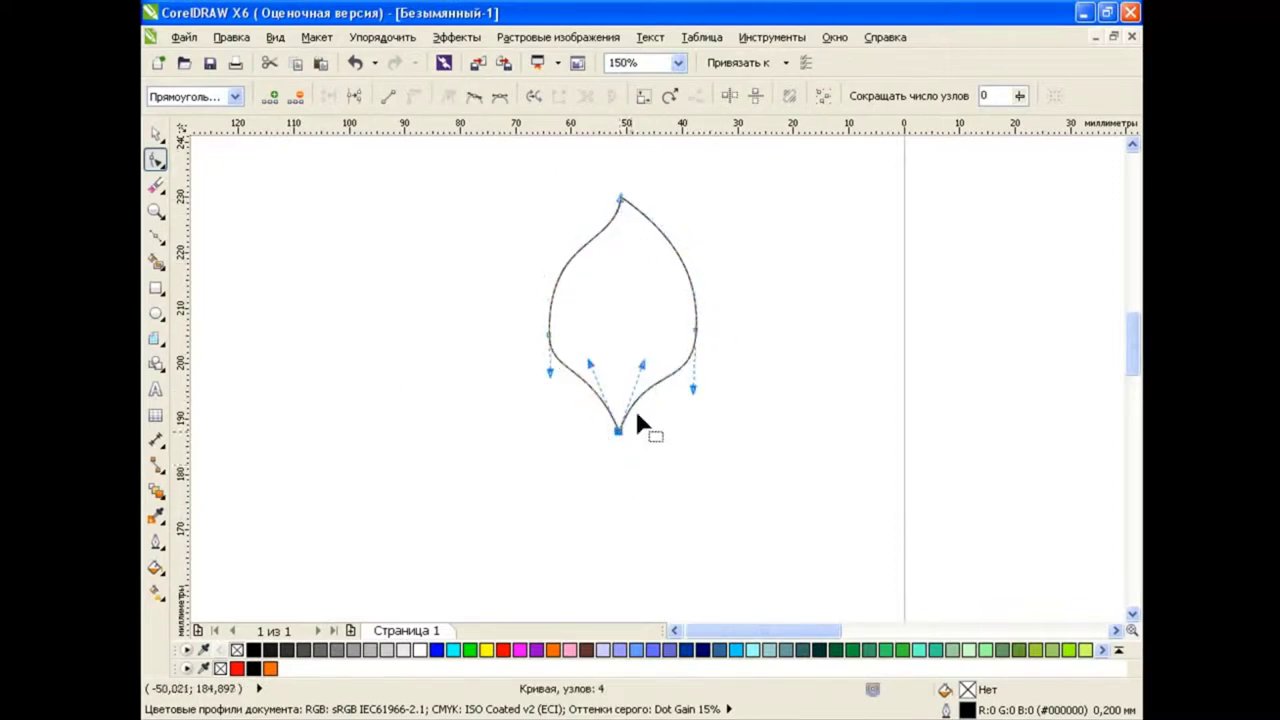
mouse_move(642, 363)
mouse_down()
mouse_move(650, 382)
mouse_move(586, 371)
mouse_move(580, 388)
mouse_up()
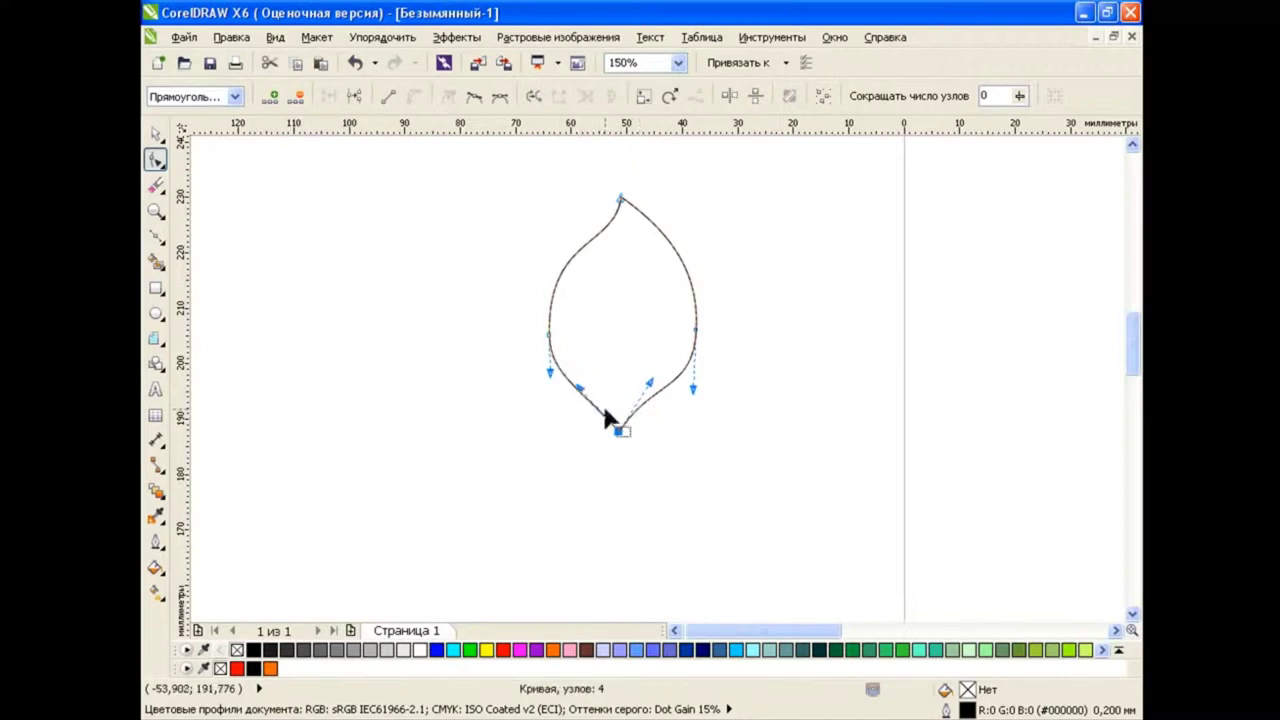
click(436, 412)
Step: Create a custom fountain fill with the end colour RGB 180/230/75
click(156, 567)
click(250, 588)
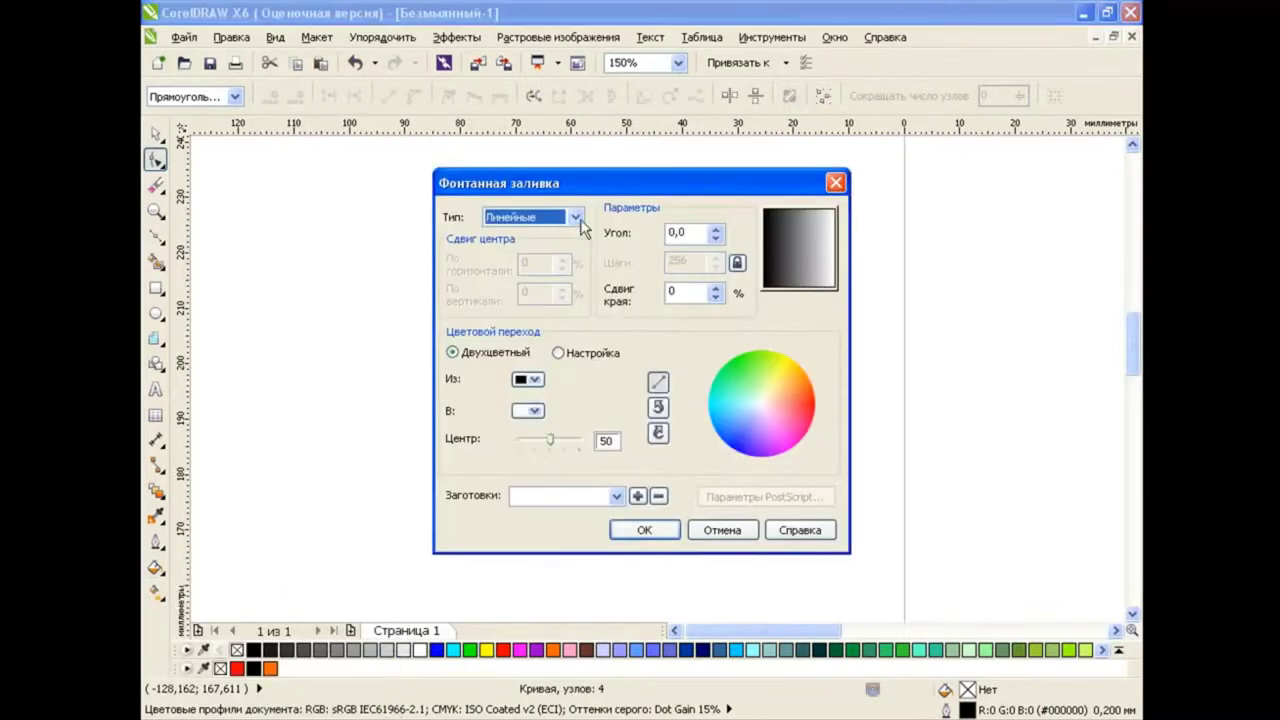
click(559, 353)
click(757, 457)
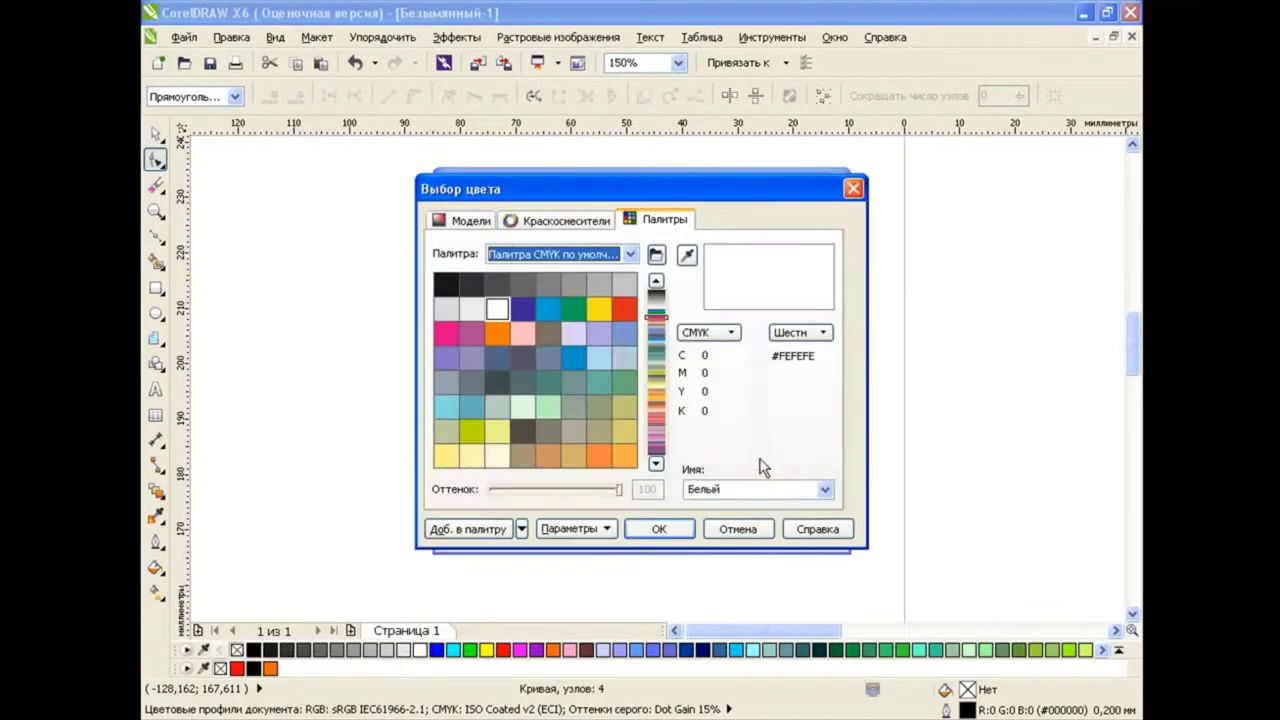
click(460, 220)
click(656, 254)
click(560, 311)
text(180)
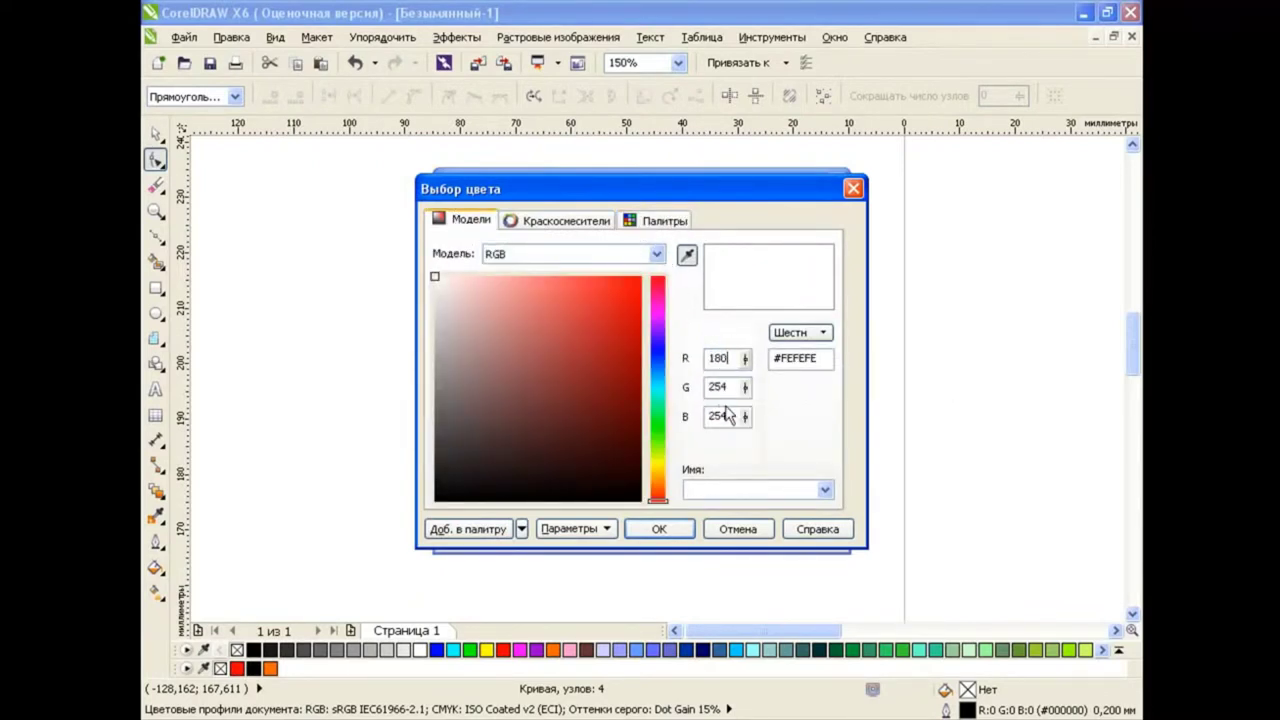
key(Tab)
key(Tab)
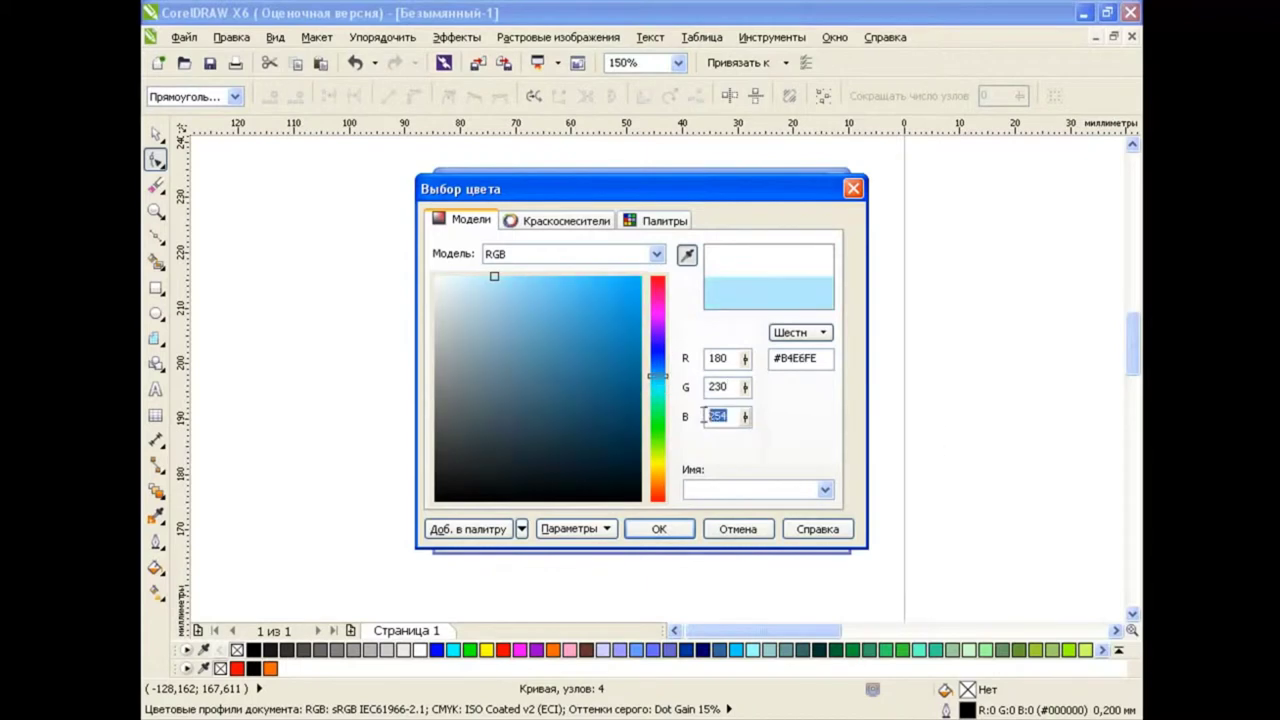
text(75)
key(Tab)
click(662, 529)
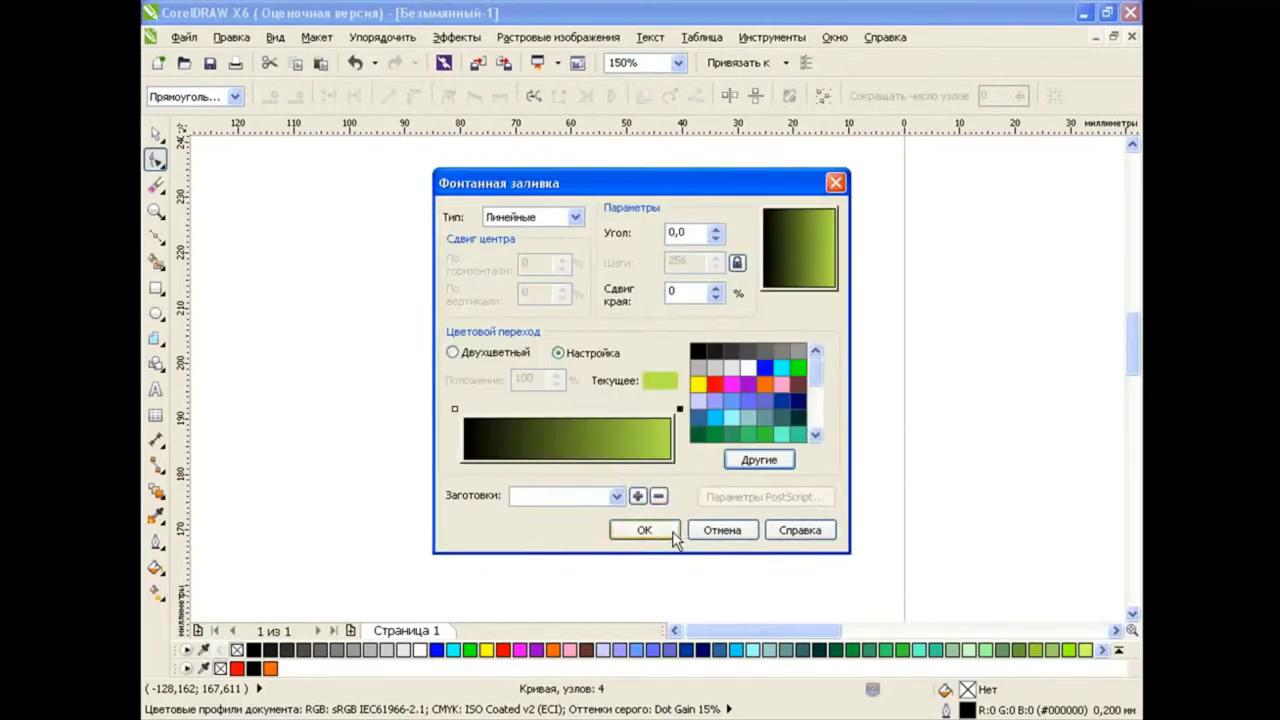
Step: Set the gradient start colour to RGB 40/120/0 and apply the fill to the leaf
click(457, 409)
click(762, 459)
click(465, 220)
text(40)
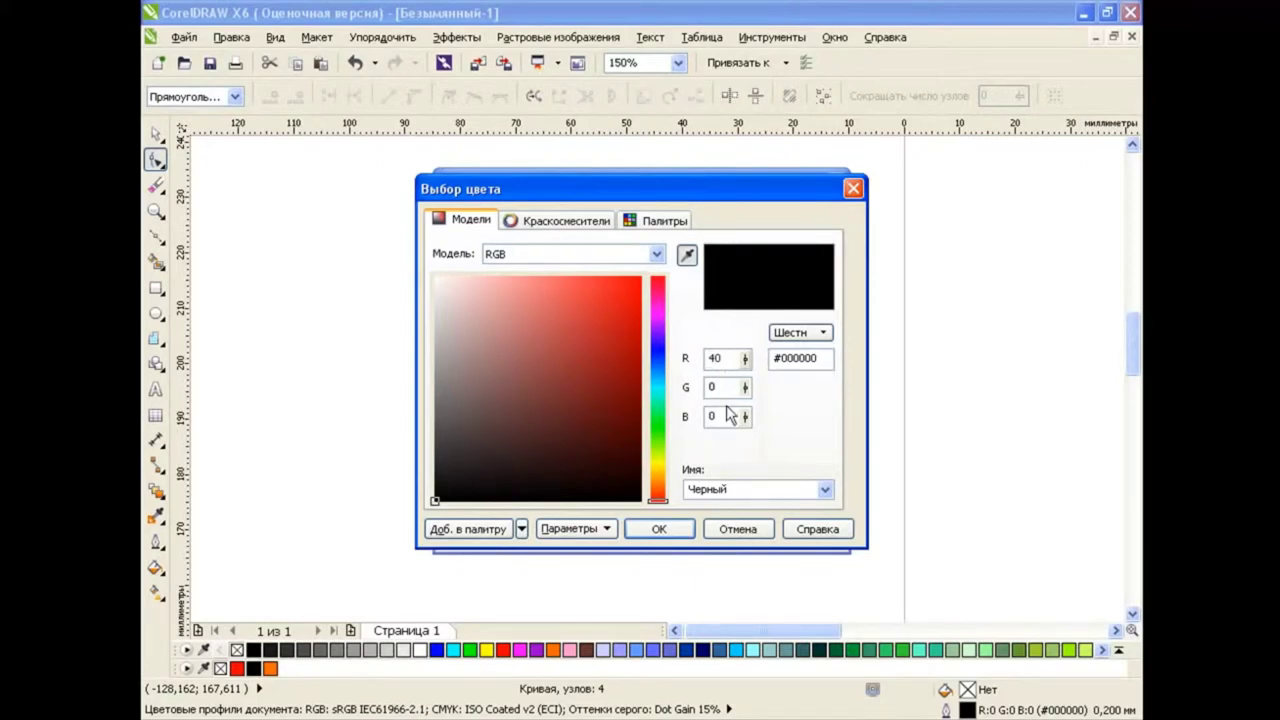
key(Tab)
text(12)
click(722, 357)
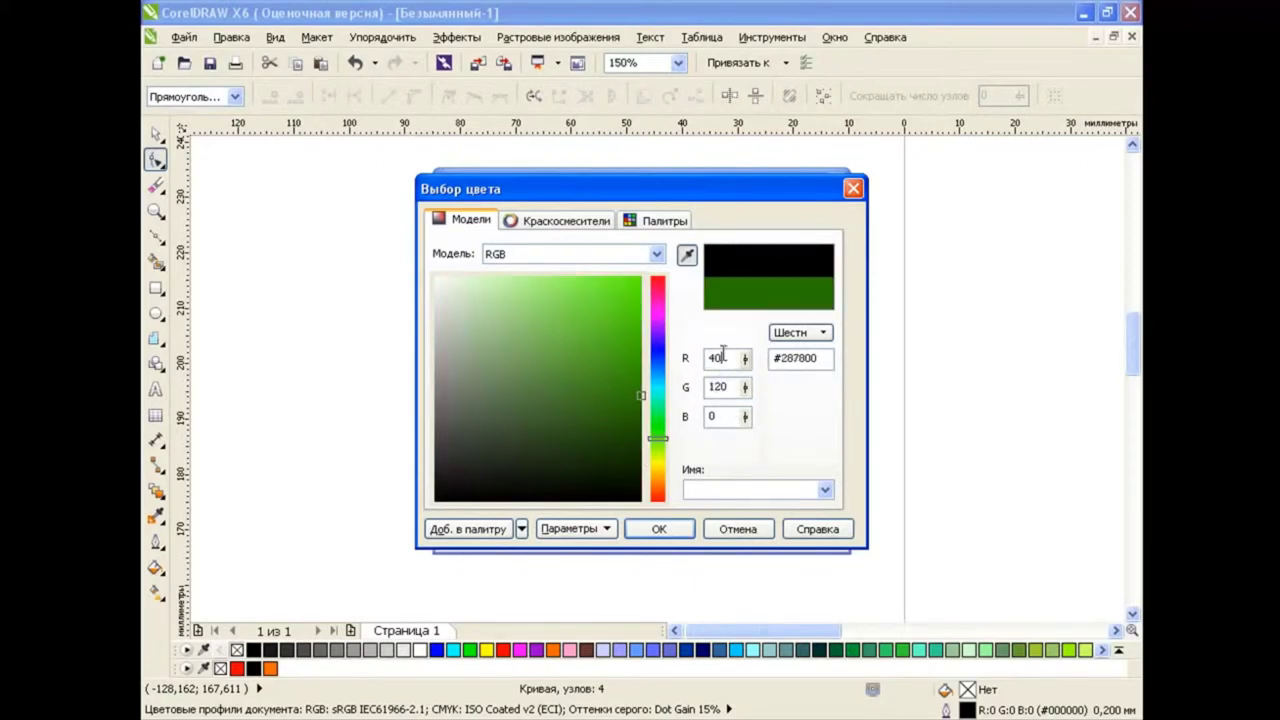
click(668, 531)
click(673, 531)
Step: Align the gradient vertically, light at the leaf tip and dark at the base
click(156, 593)
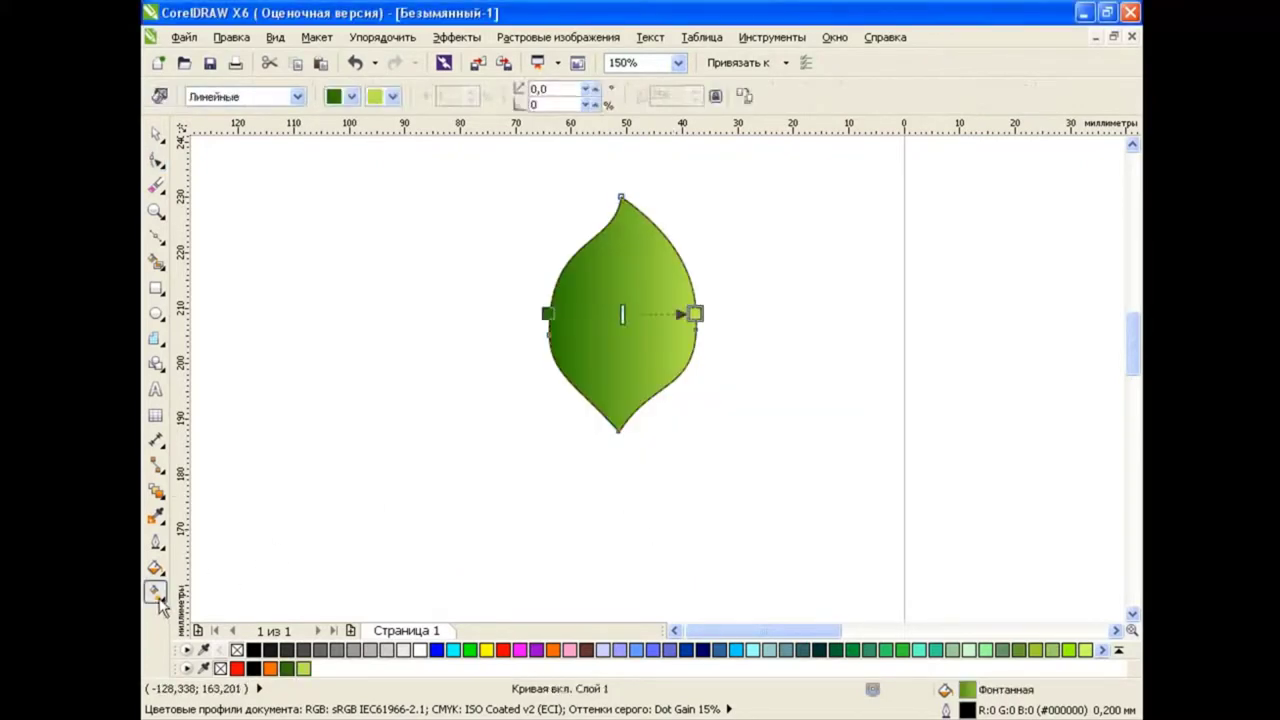
drag(695, 313, 622, 198)
drag(547, 313, 618, 431)
Step: Draw a narrow polyline vein from the leaf tip down to its base
click(471, 403)
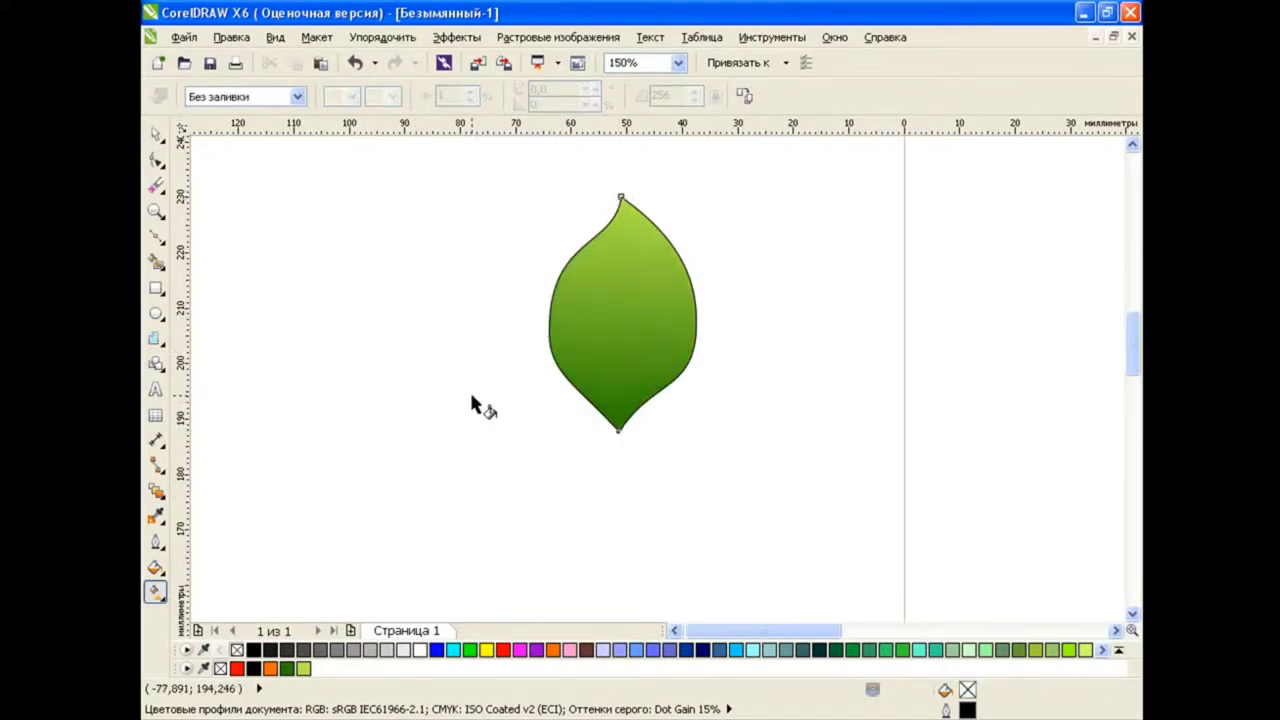
click(155, 133)
click(163, 238)
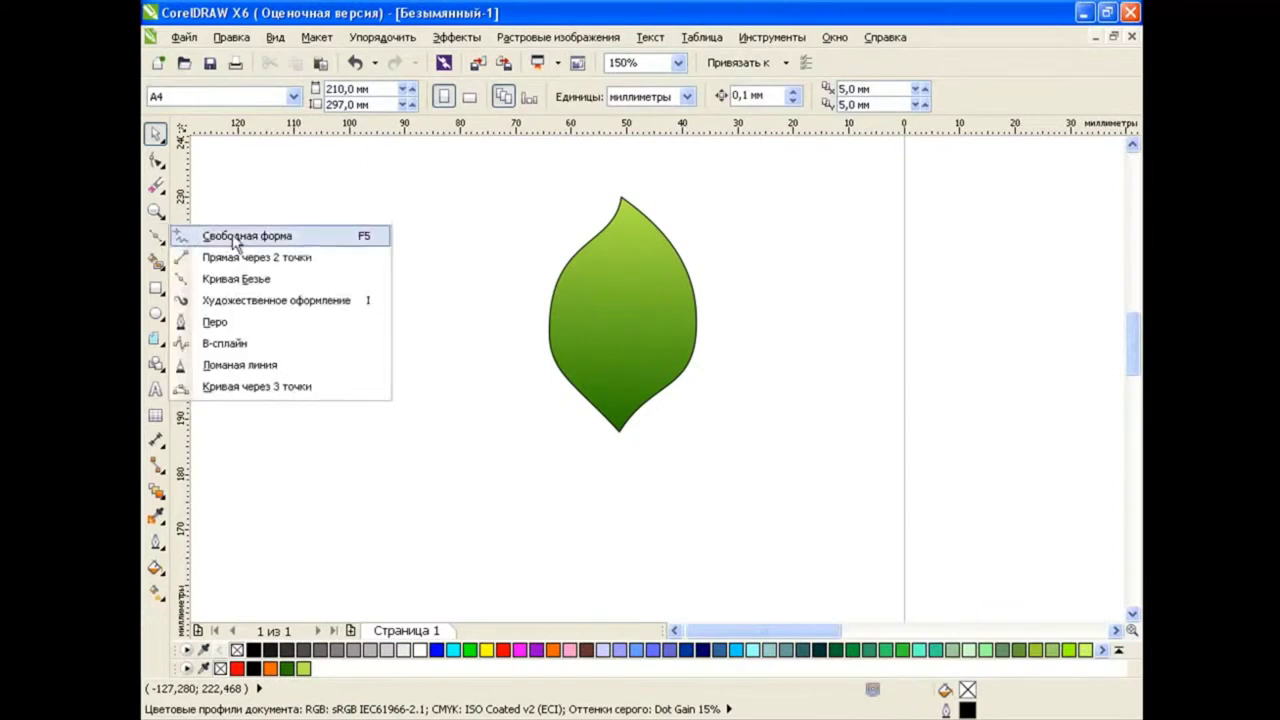
click(215, 354)
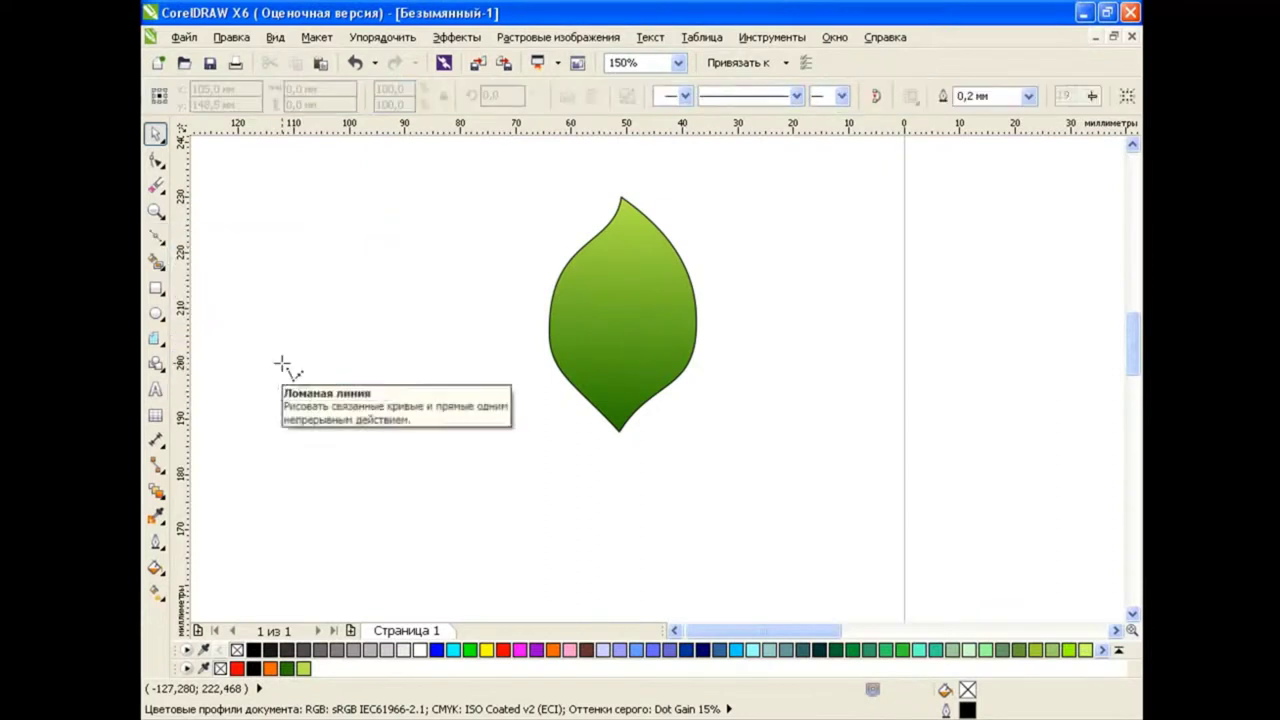
click(620, 195)
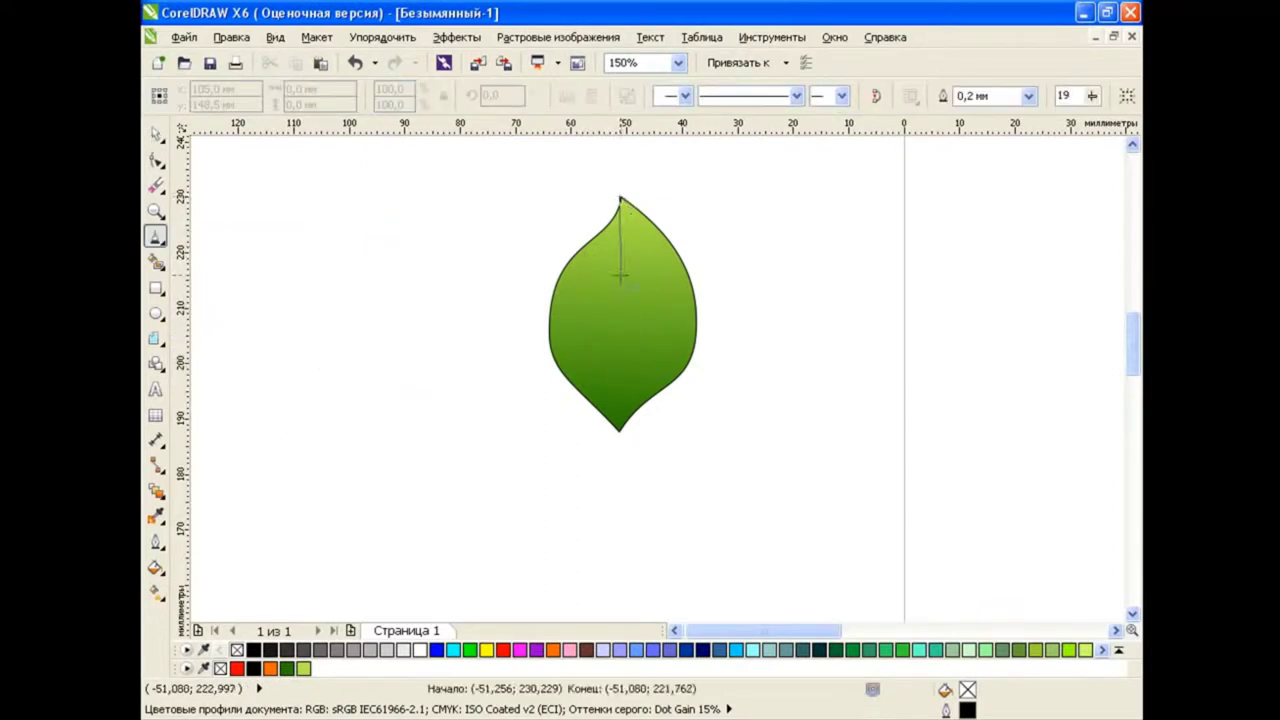
click(617, 433)
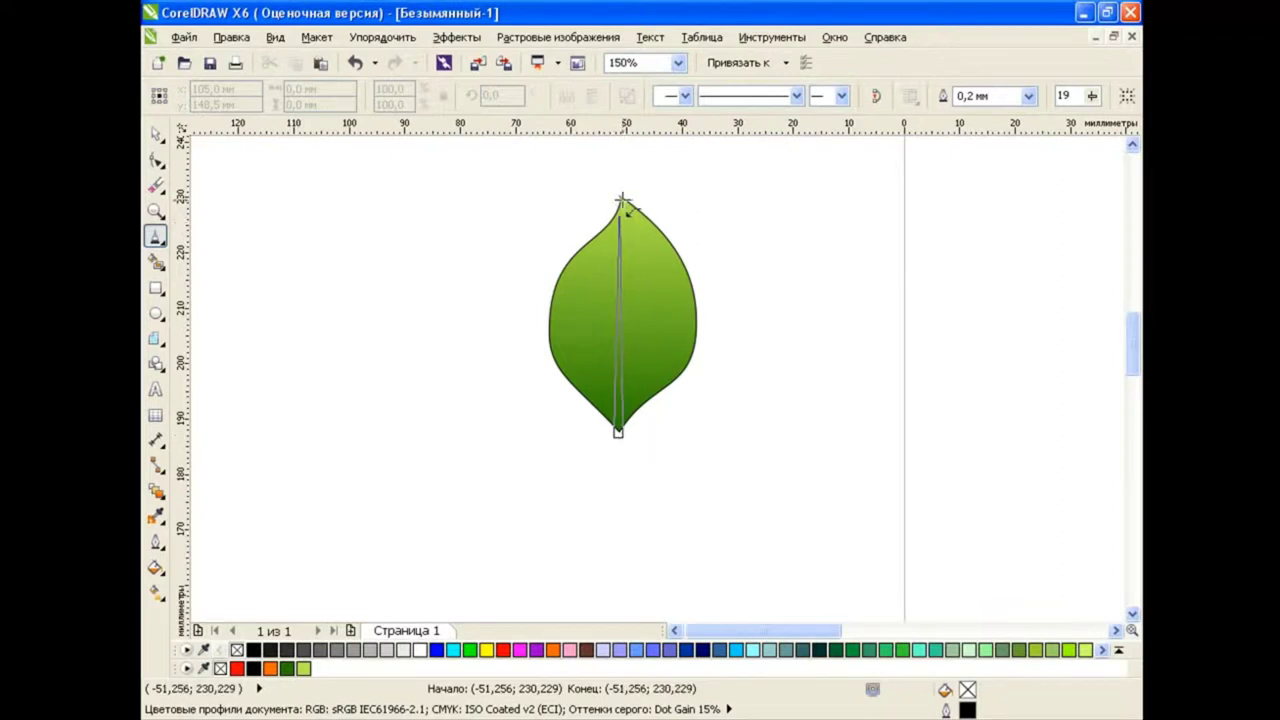
click(621, 197)
Step: Bow the vein slightly to the right into a gentle curve
click(156, 160)
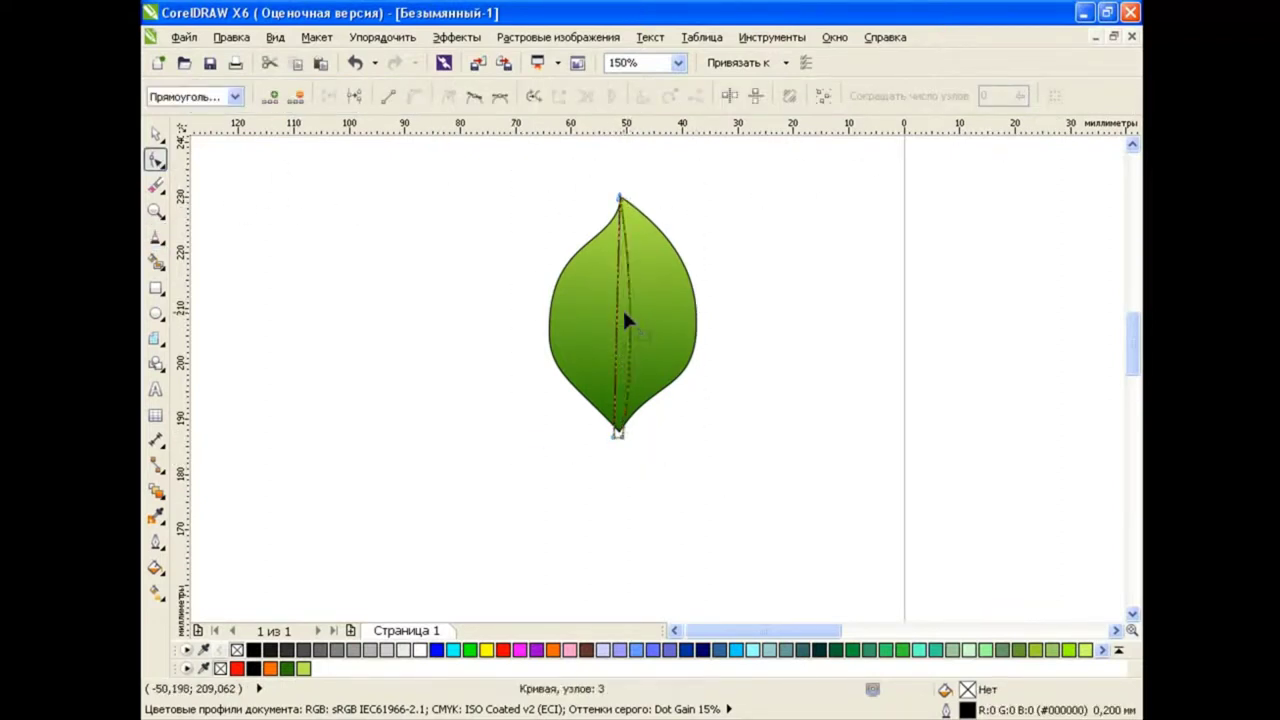
drag(621, 315, 632, 318)
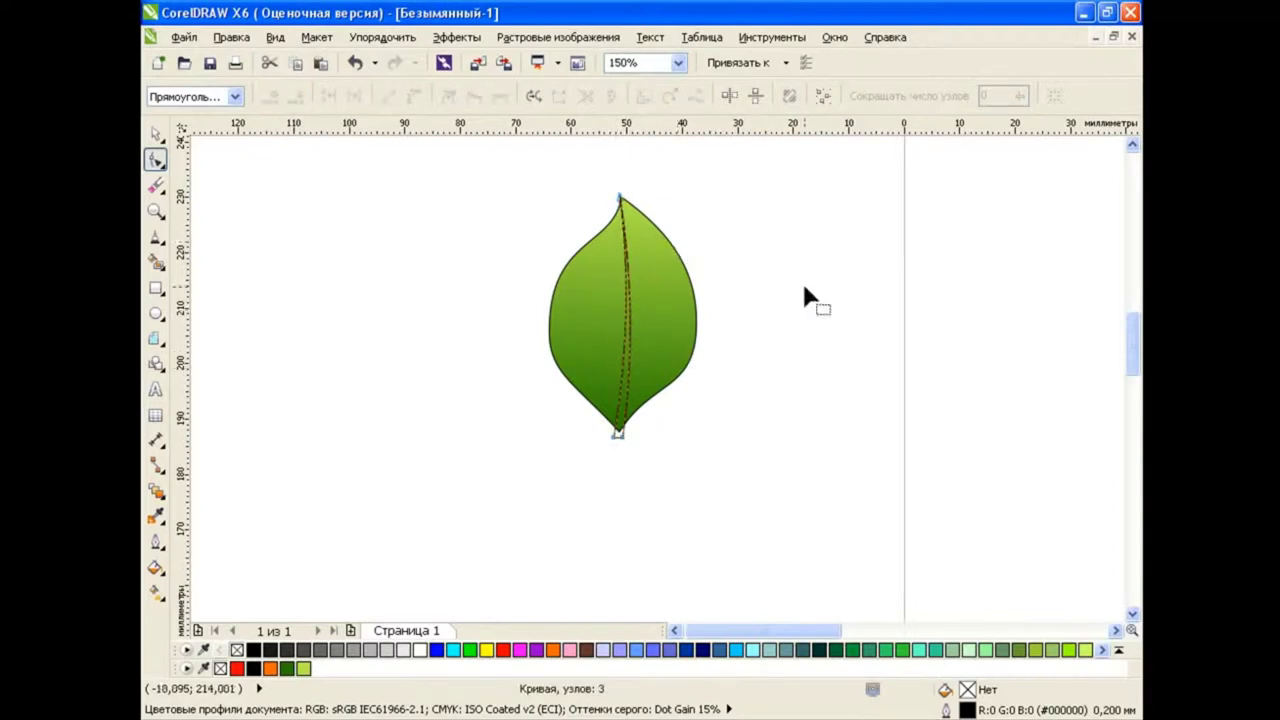
click(156, 133)
click(515, 390)
Step: Fill the vein with dark green RGB 0/70/0
click(618, 436)
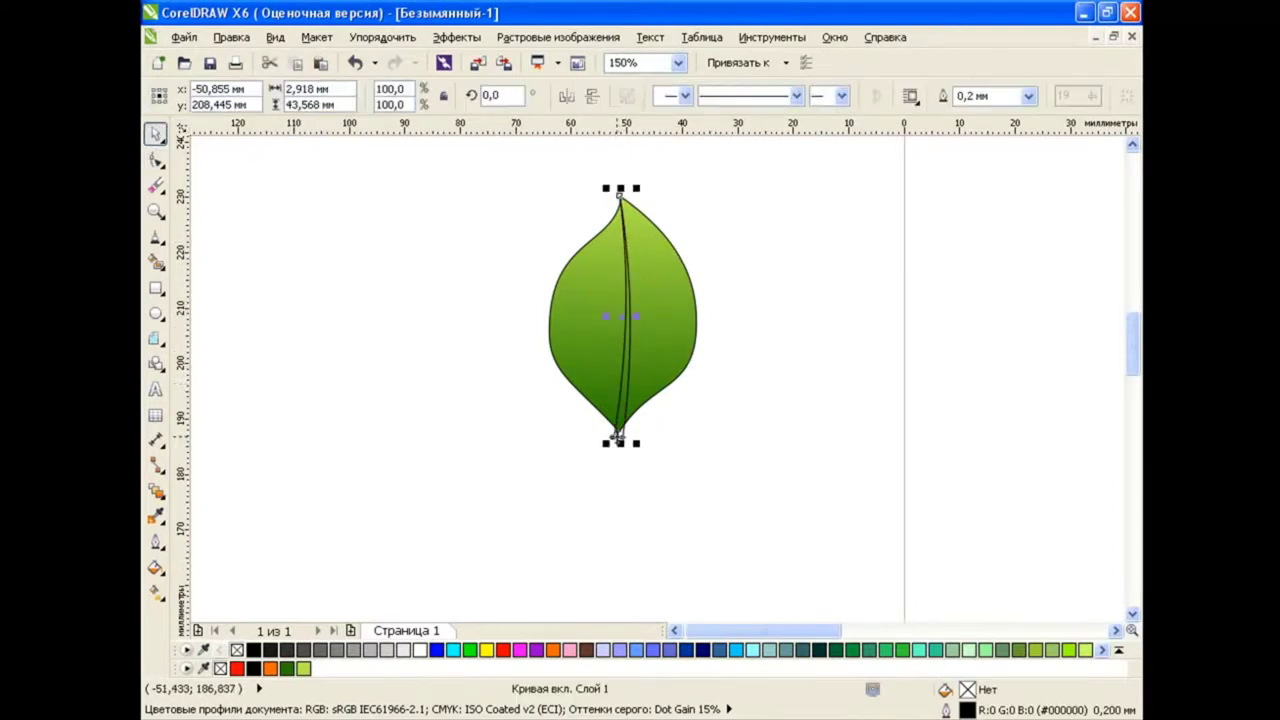
click(173, 594)
click(465, 220)
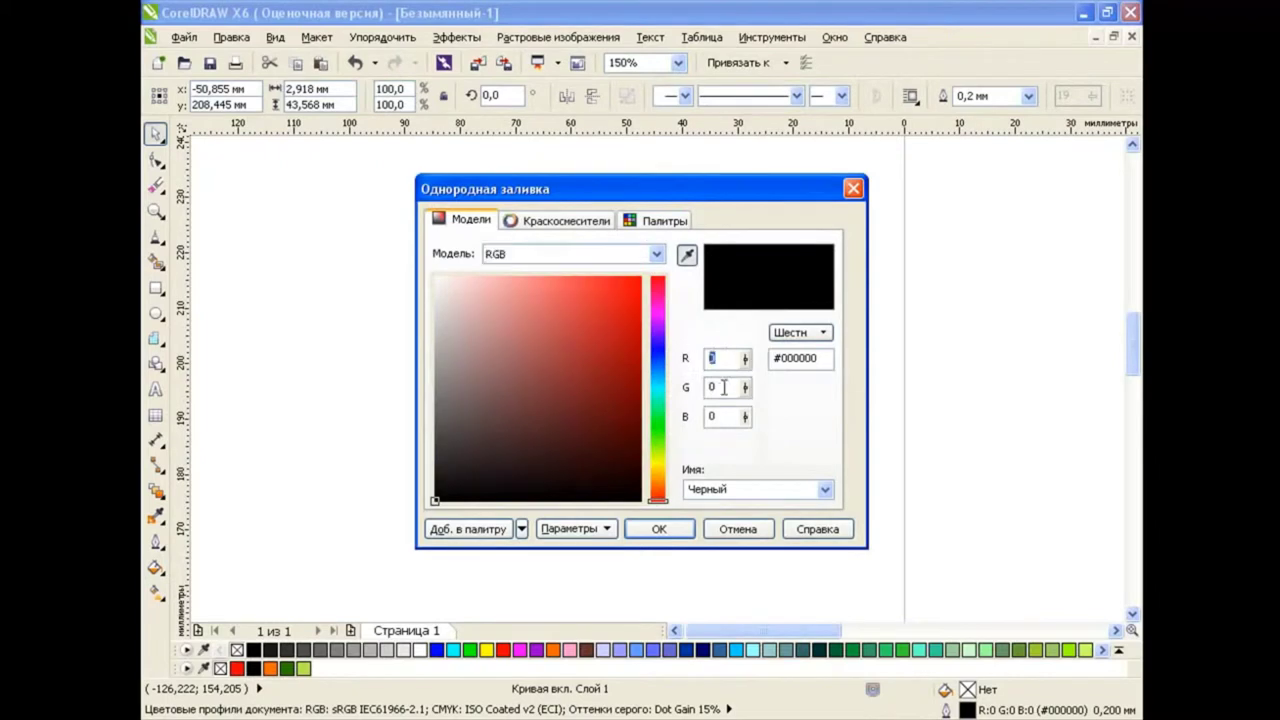
text(0)
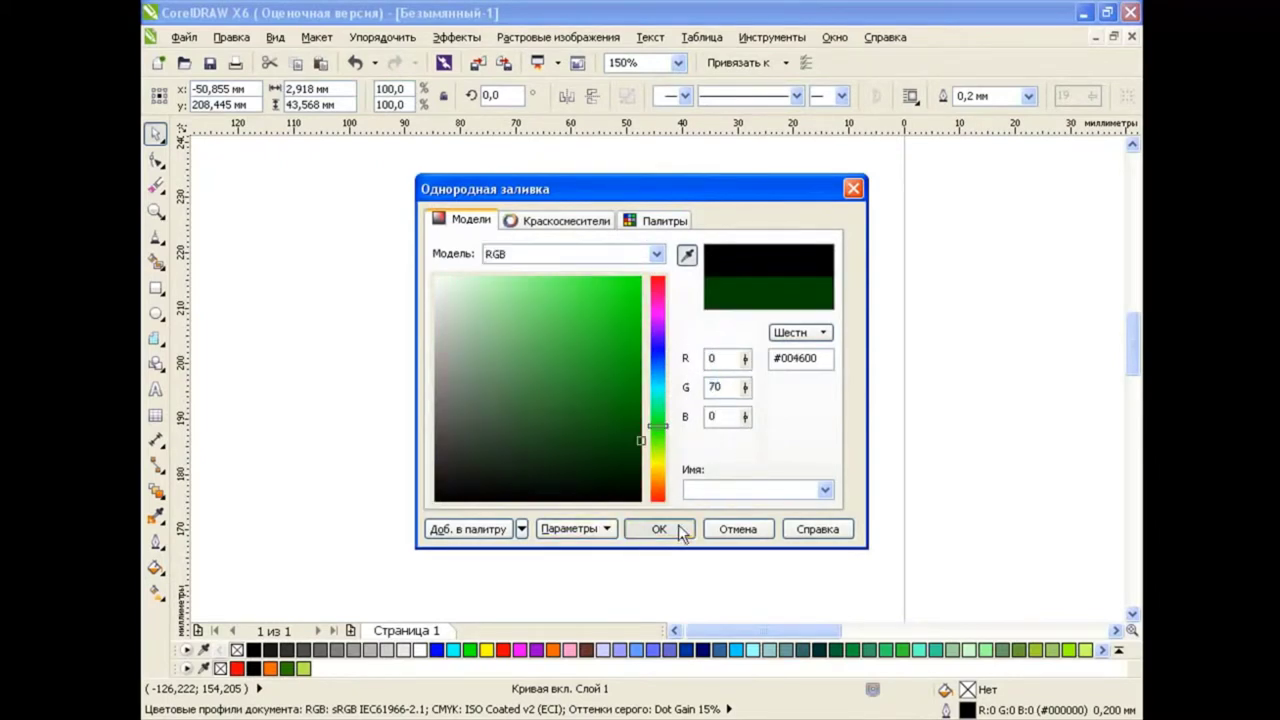
click(657, 529)
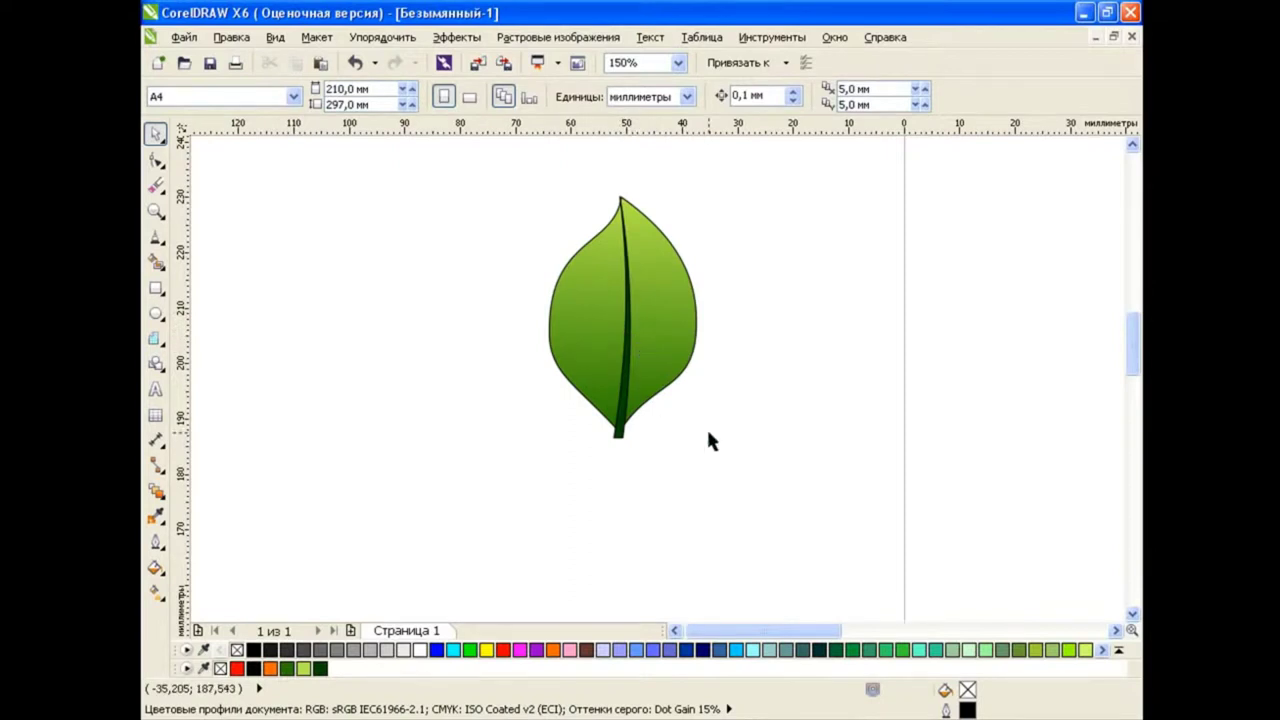
Step: Paste a copy of the leaf blade, move it beneath the veins and offset it slightly
click(700, 408)
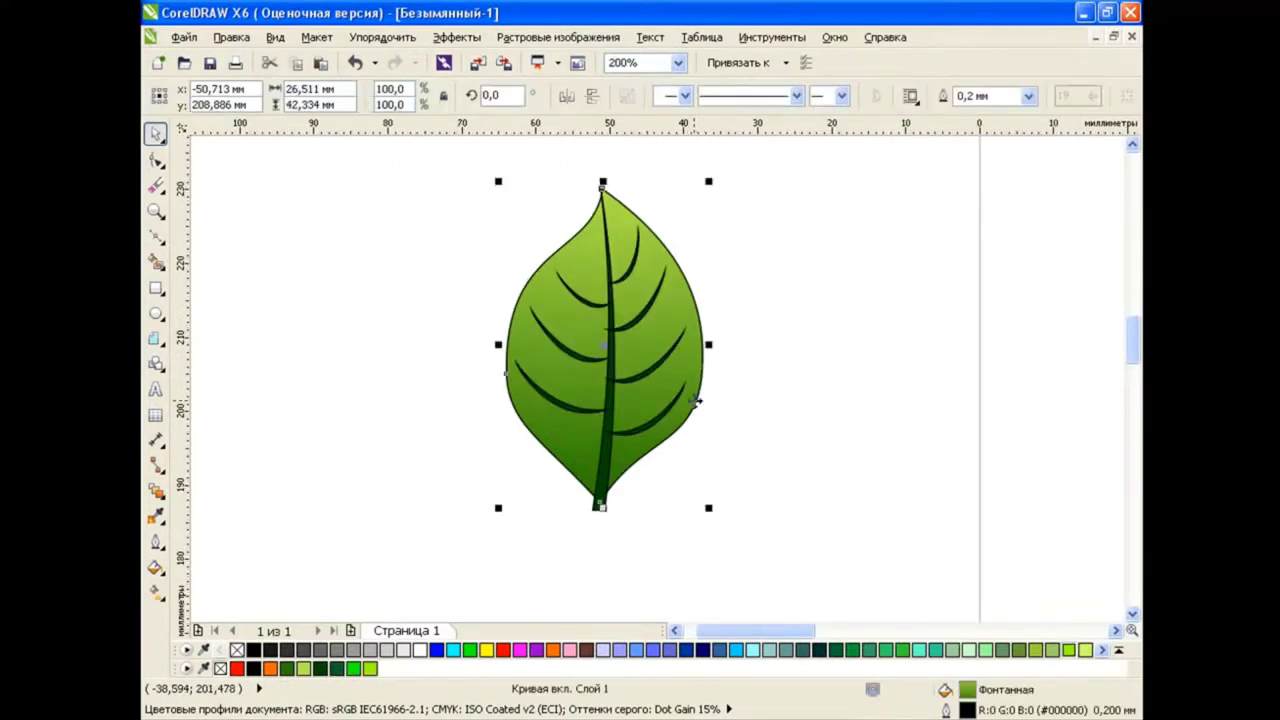
drag(677, 320, 862, 272)
click(355, 62)
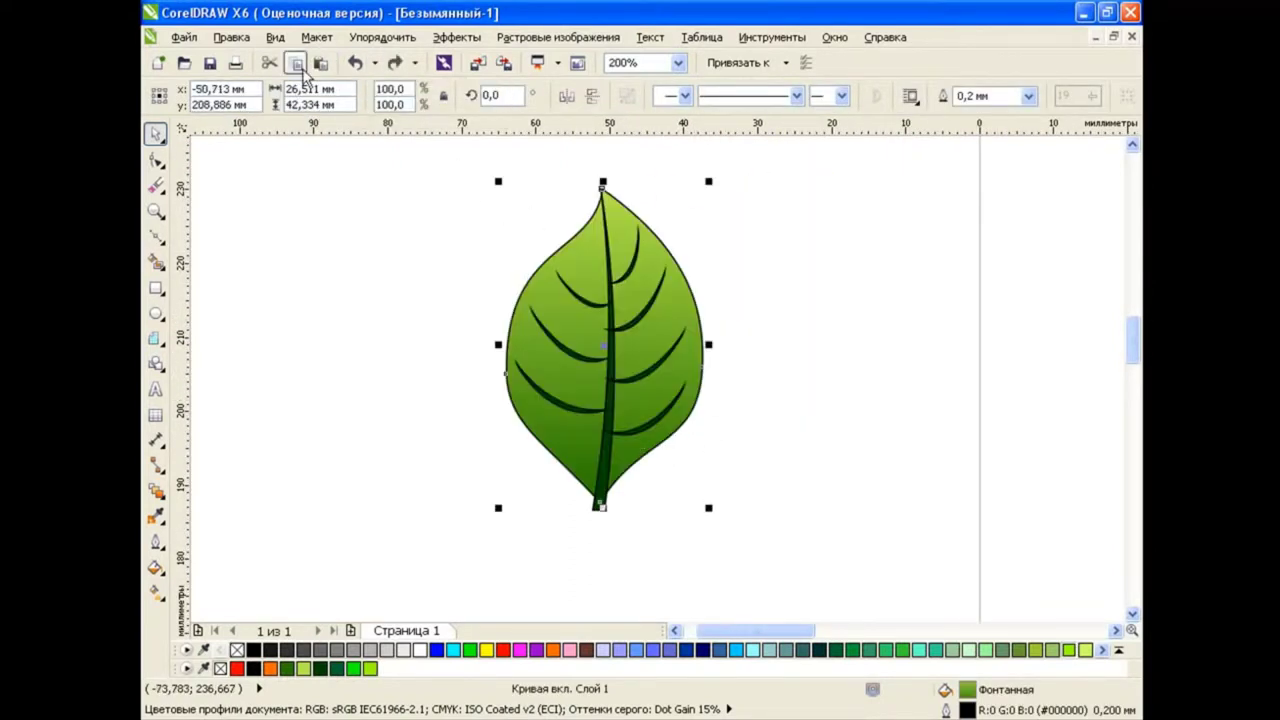
click(775, 37)
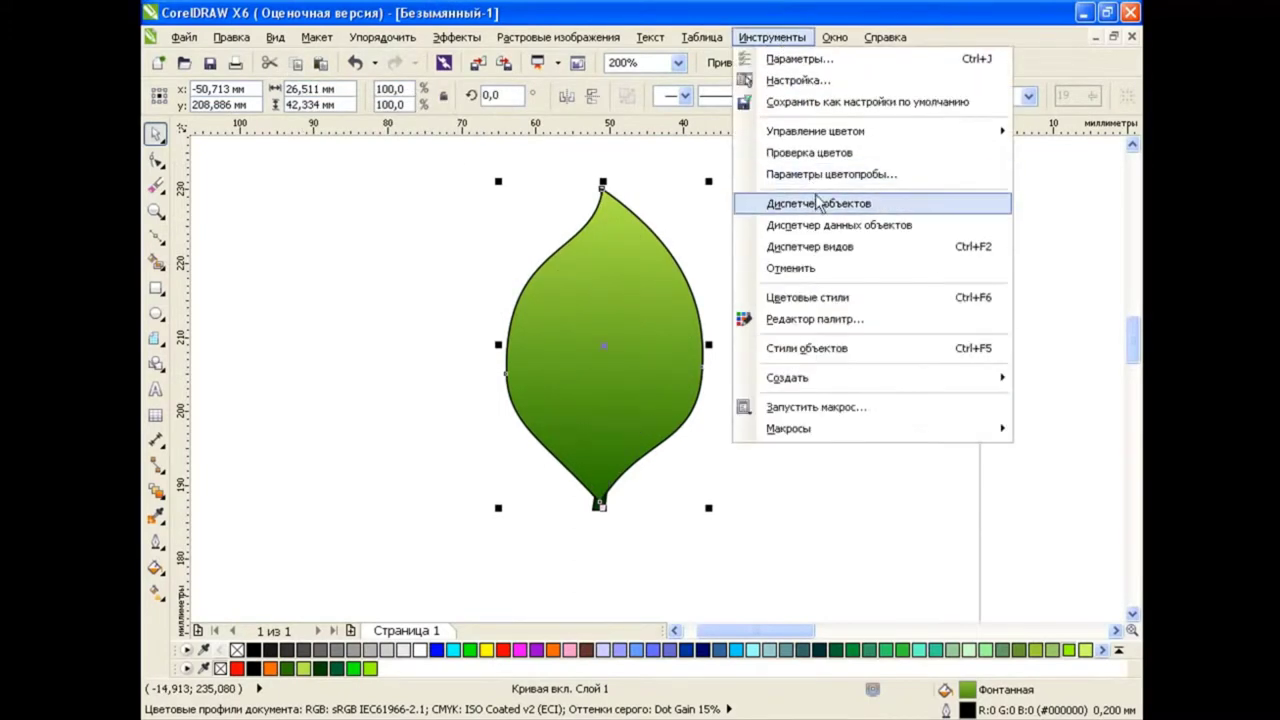
click(814, 203)
drag(1000, 347, 995, 370)
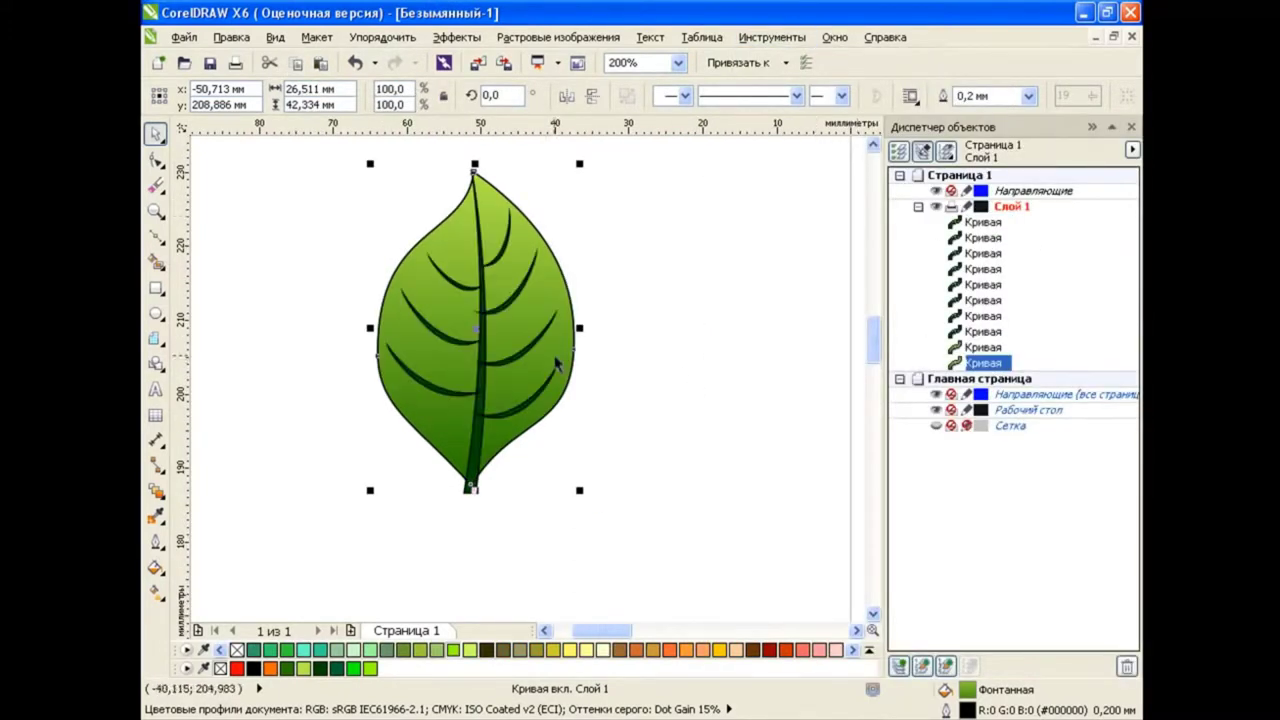
drag(476, 327, 477, 329)
click(1131, 127)
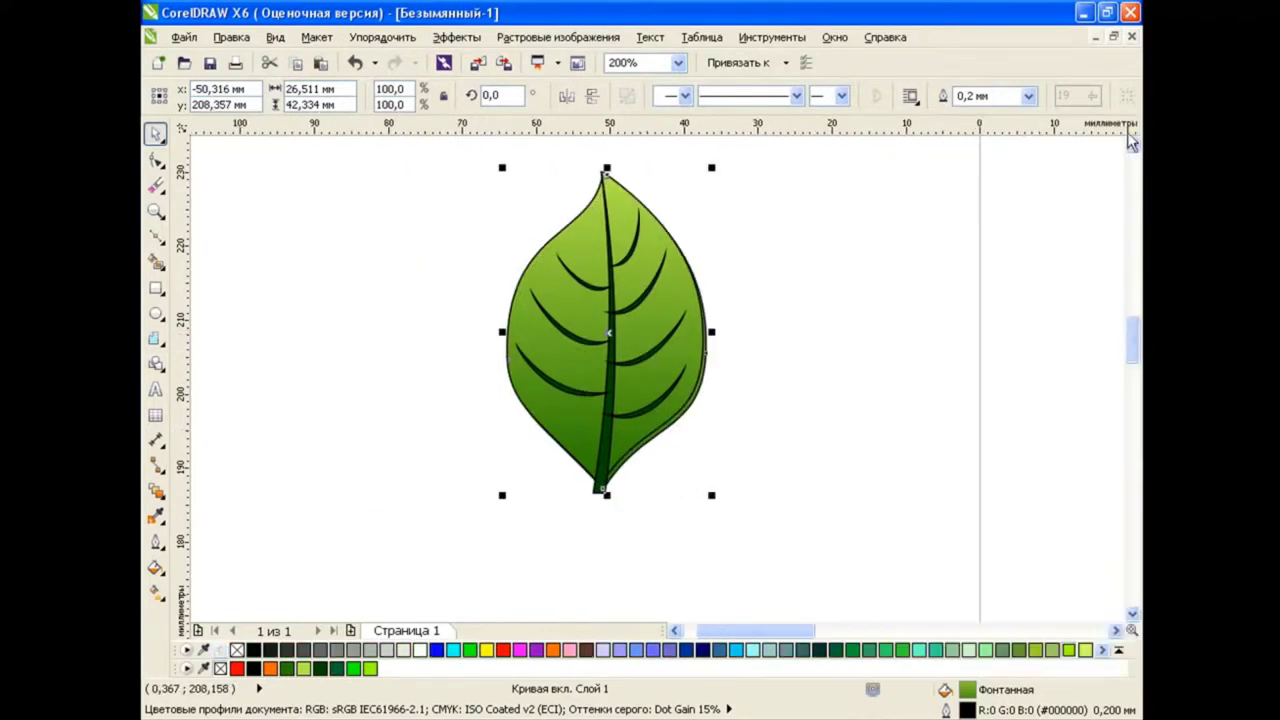
Step: Colour the offset copy yellow-green and remove all black outlines from the leaf
right_click(1068, 650)
right_click(1070, 650)
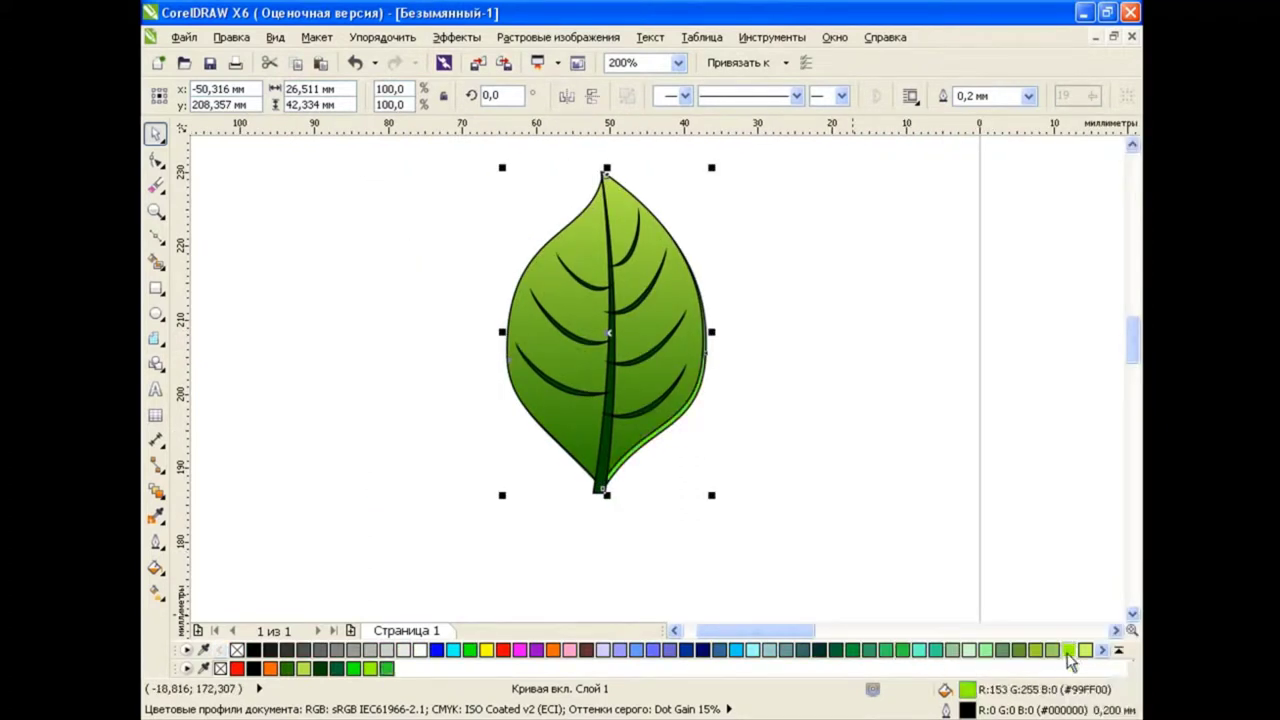
click(792, 474)
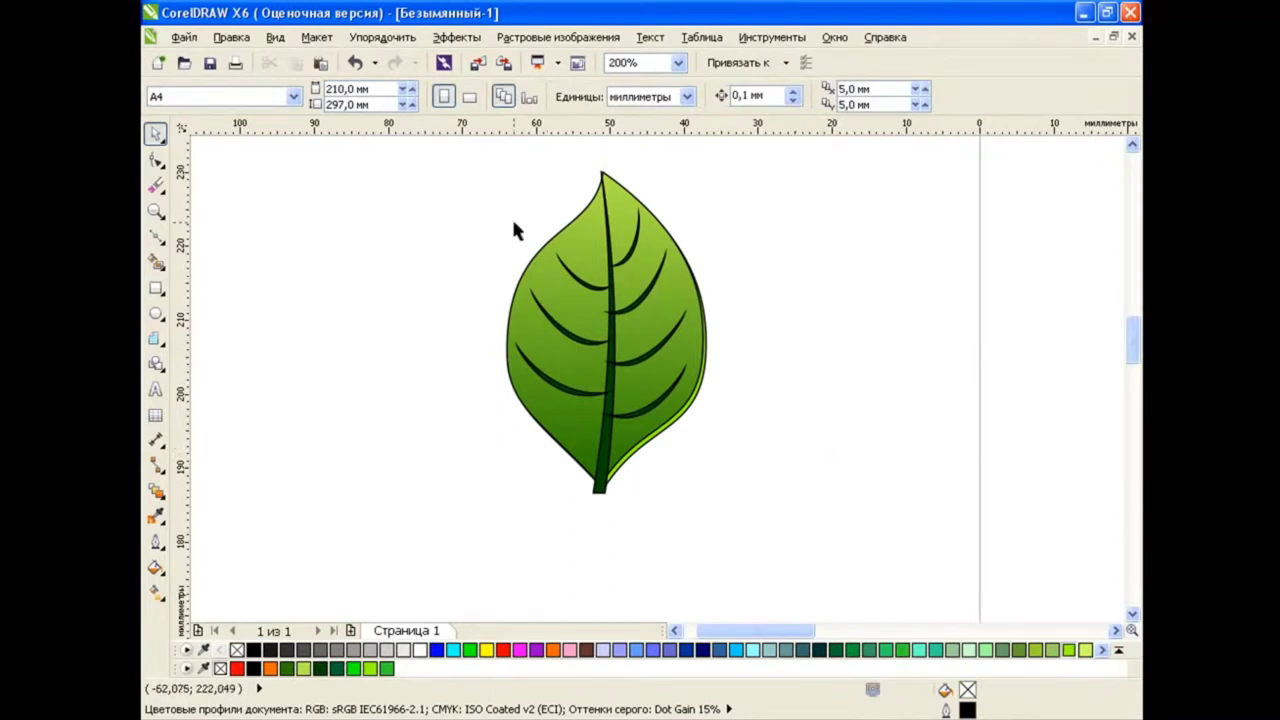
drag(458, 150, 787, 541)
right_click(236, 650)
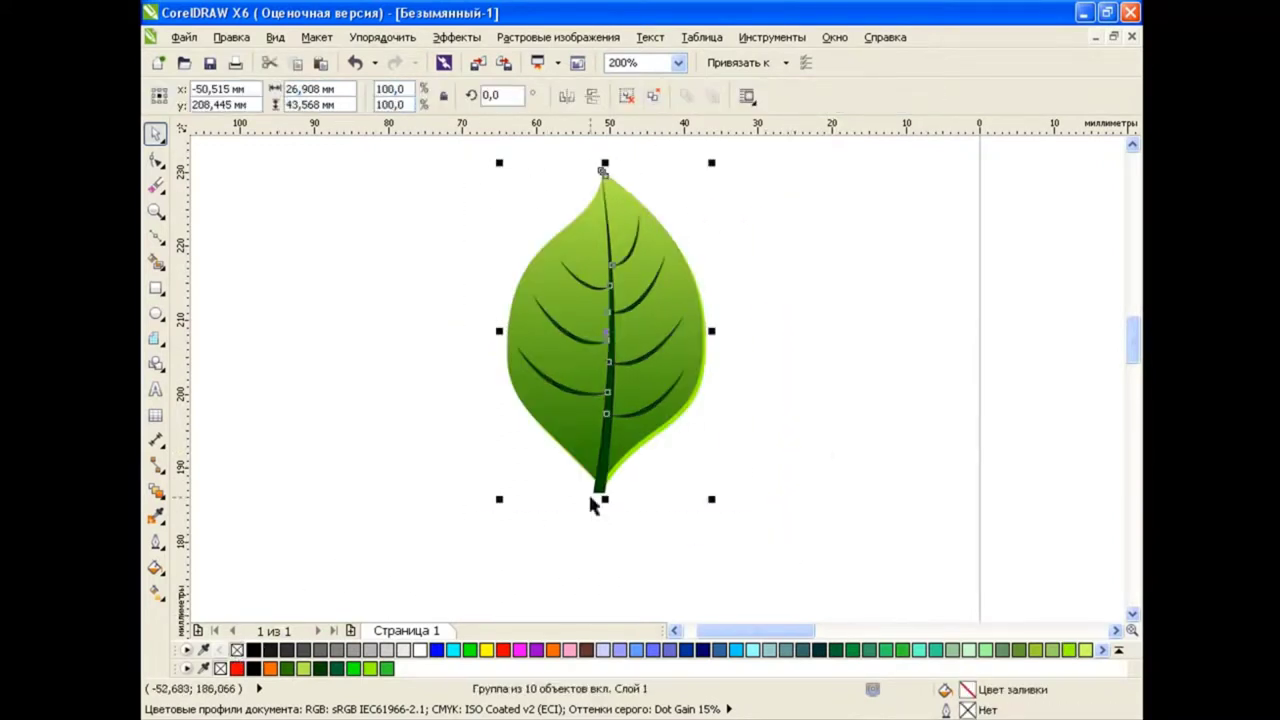
click(753, 383)
Step: Make two copies of the leaf, one to the right and one to the left
drag(625, 335, 794, 335)
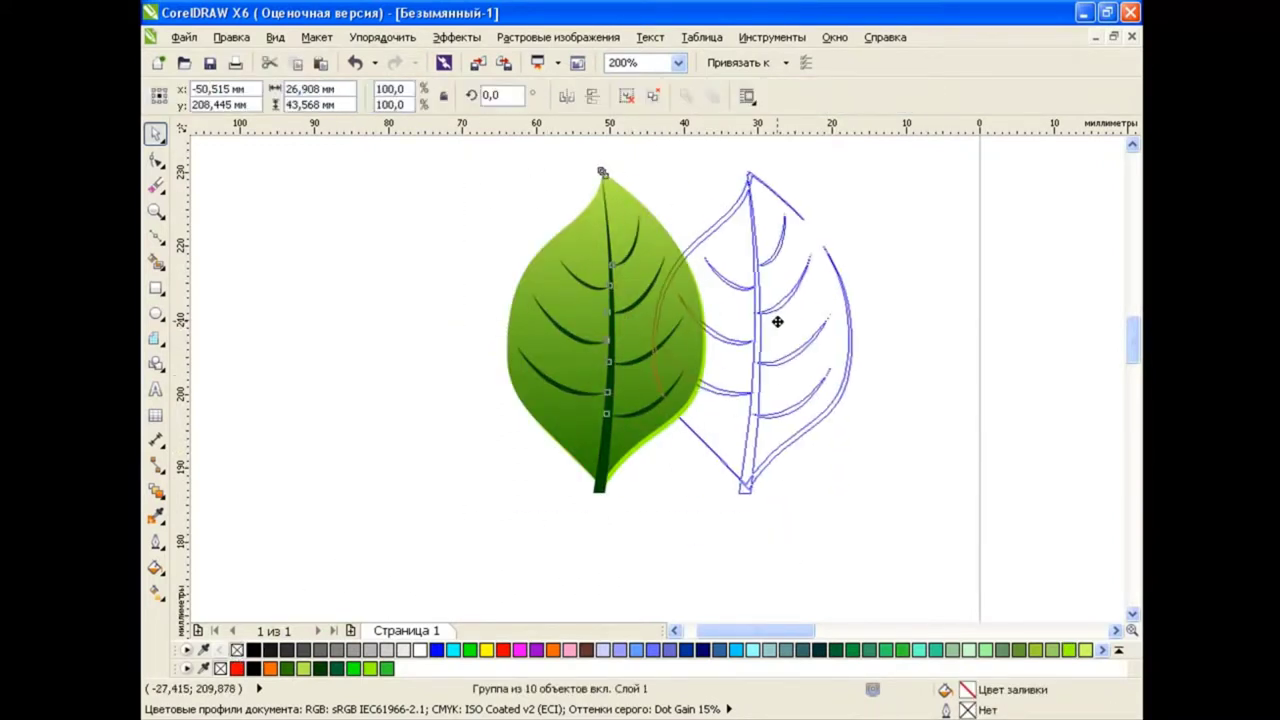
click(825, 346)
drag(586, 349, 415, 349)
click(450, 373)
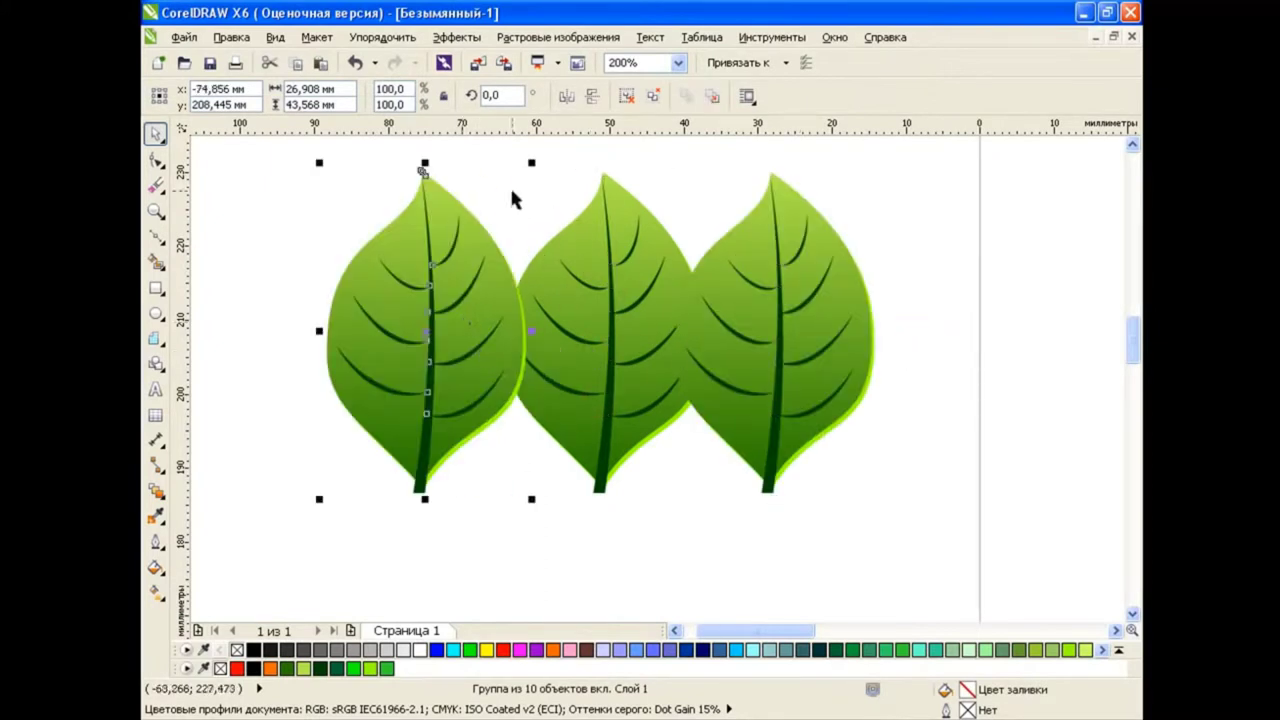
click(930, 376)
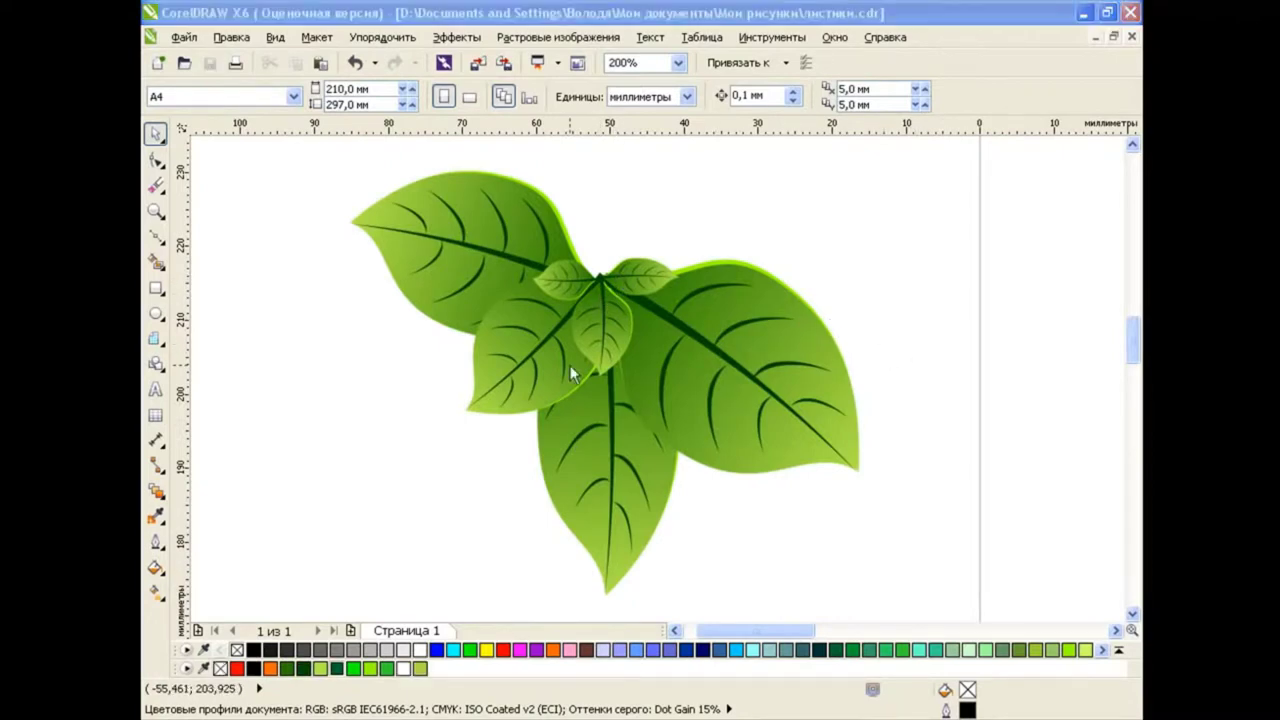
Step: Draw a large and a small ellipse, fill the large one with leaf green and blend them
key(F7)
mouse_move(222, 326)
mouse_down()
mouse_move(432, 497)
mouse_move(460, 486)
mouse_up()
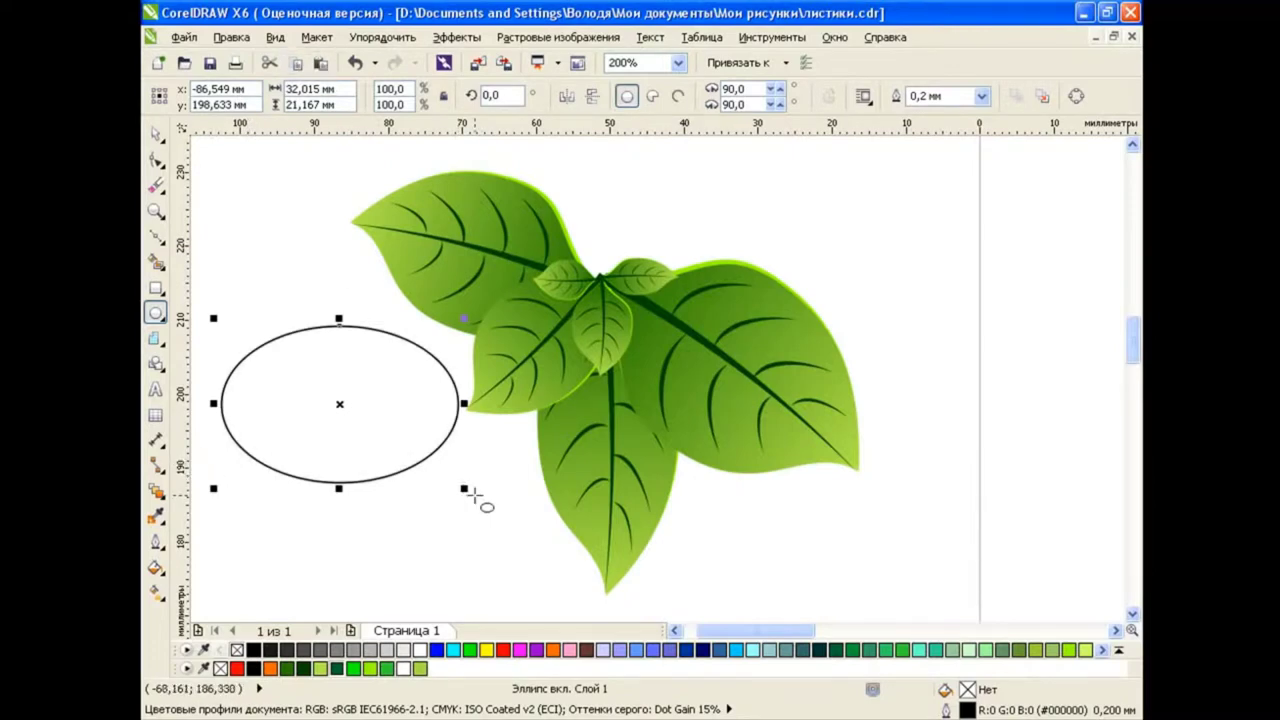
mouse_move(213, 318)
mouse_down()
mouse_move(374, 408)
mouse_move(296, 377)
mouse_move(337, 347)
mouse_move(415, 348)
mouse_up()
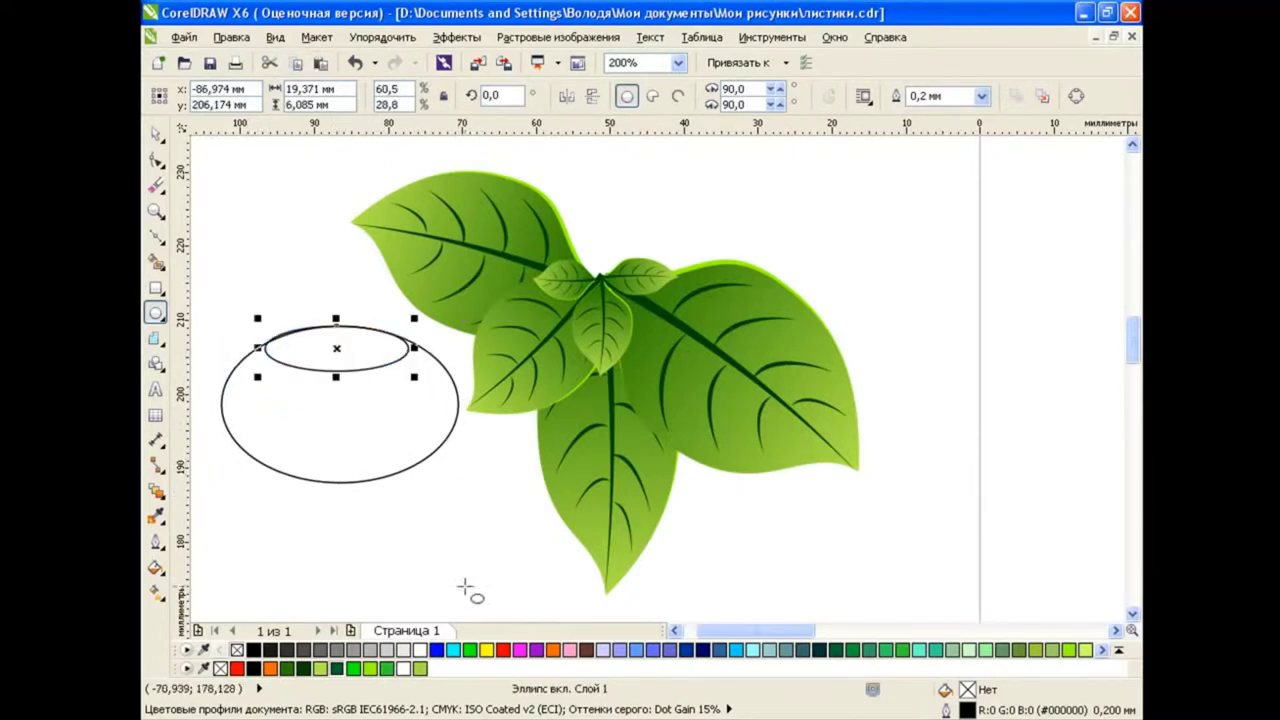
click(155, 133)
click(362, 476)
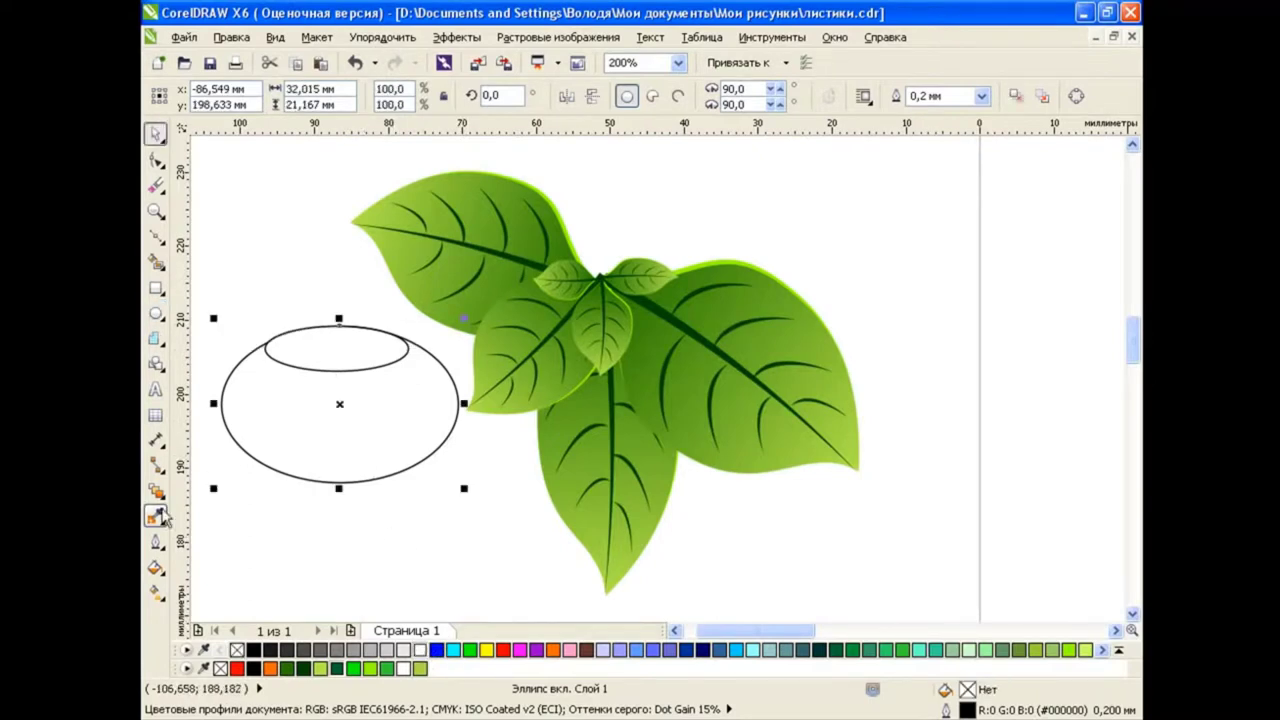
click(157, 515)
click(672, 519)
click(377, 440)
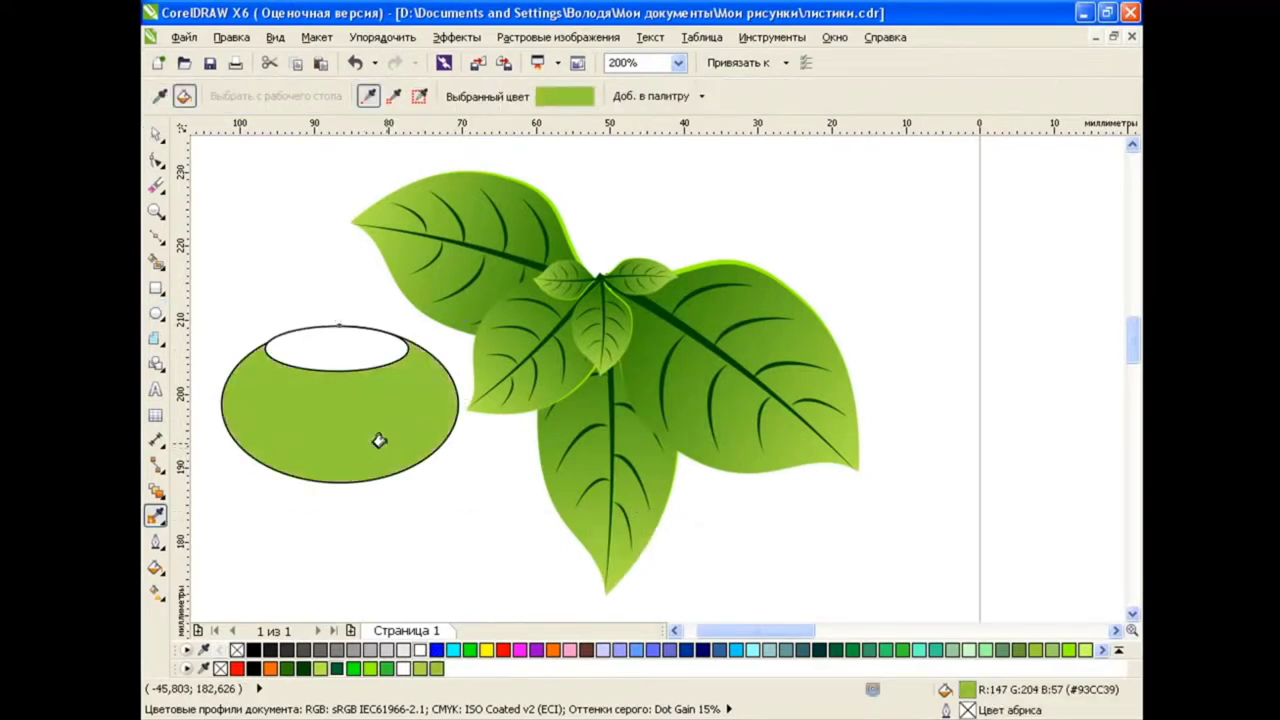
click(155, 490)
drag(336, 348, 339, 403)
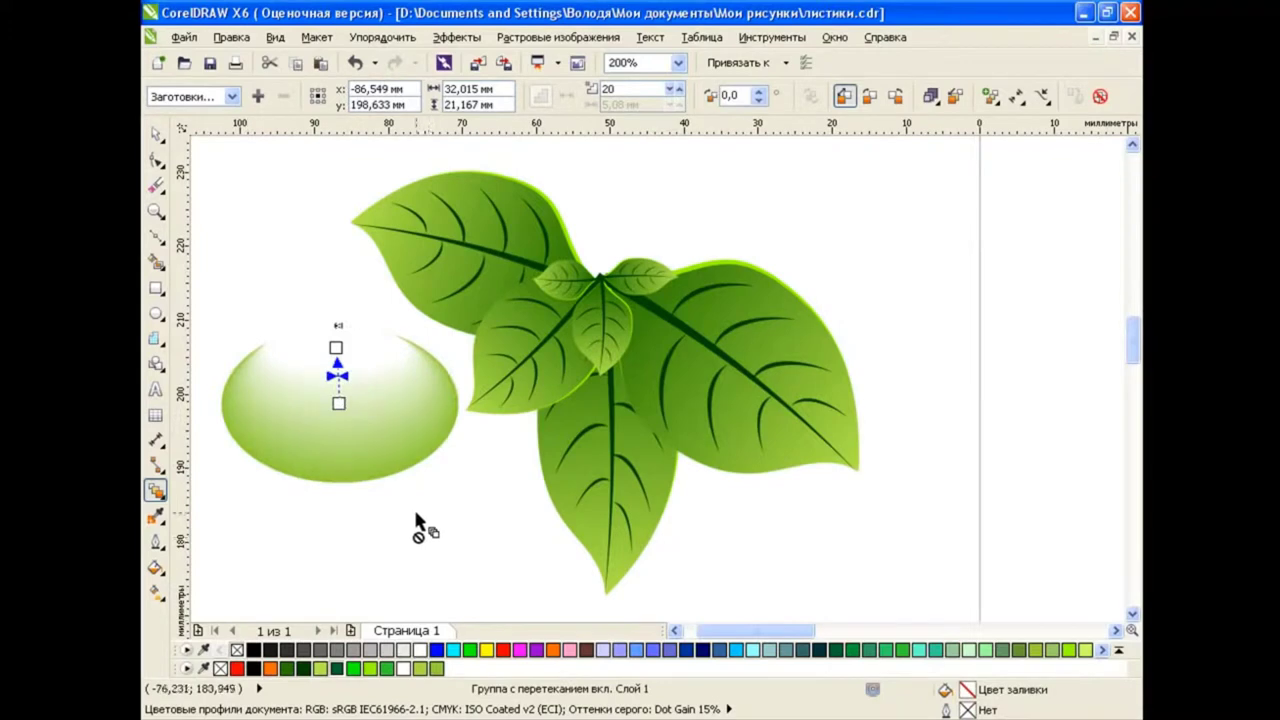
Step: Add a white inner ellipse with a linear transparency fading upward
click(155, 312)
drag(230, 392, 440, 480)
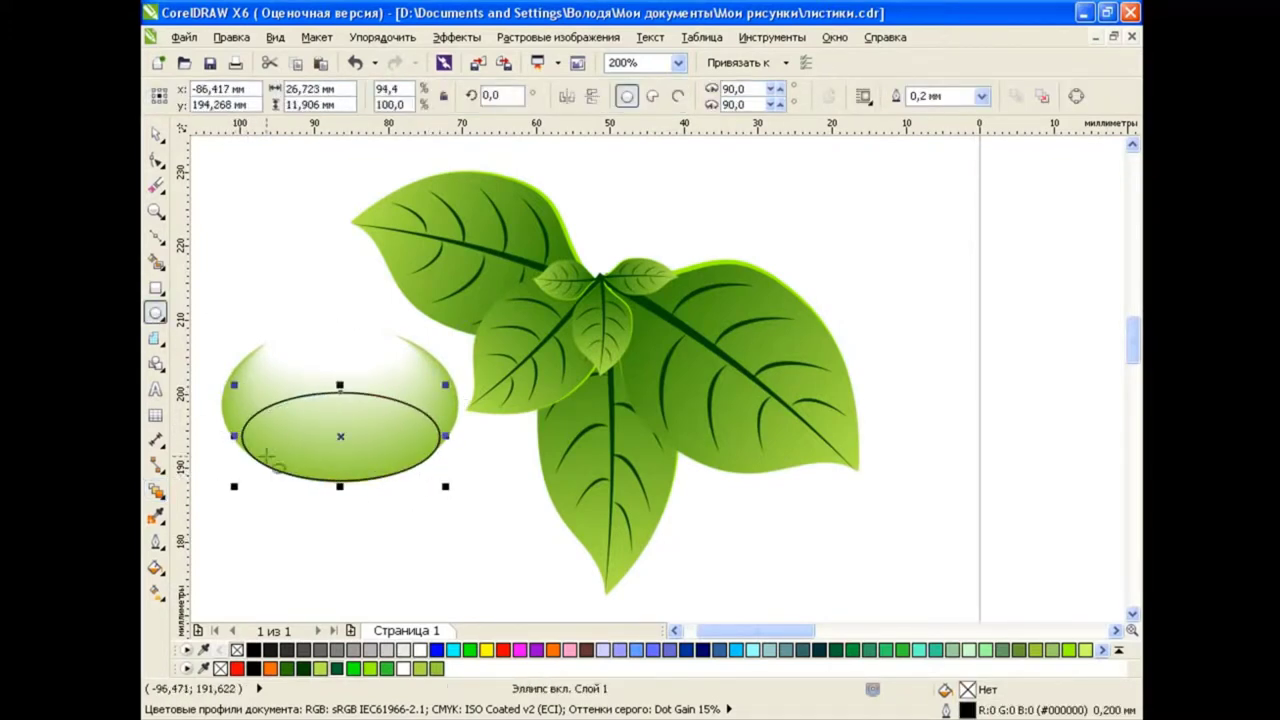
click(402, 650)
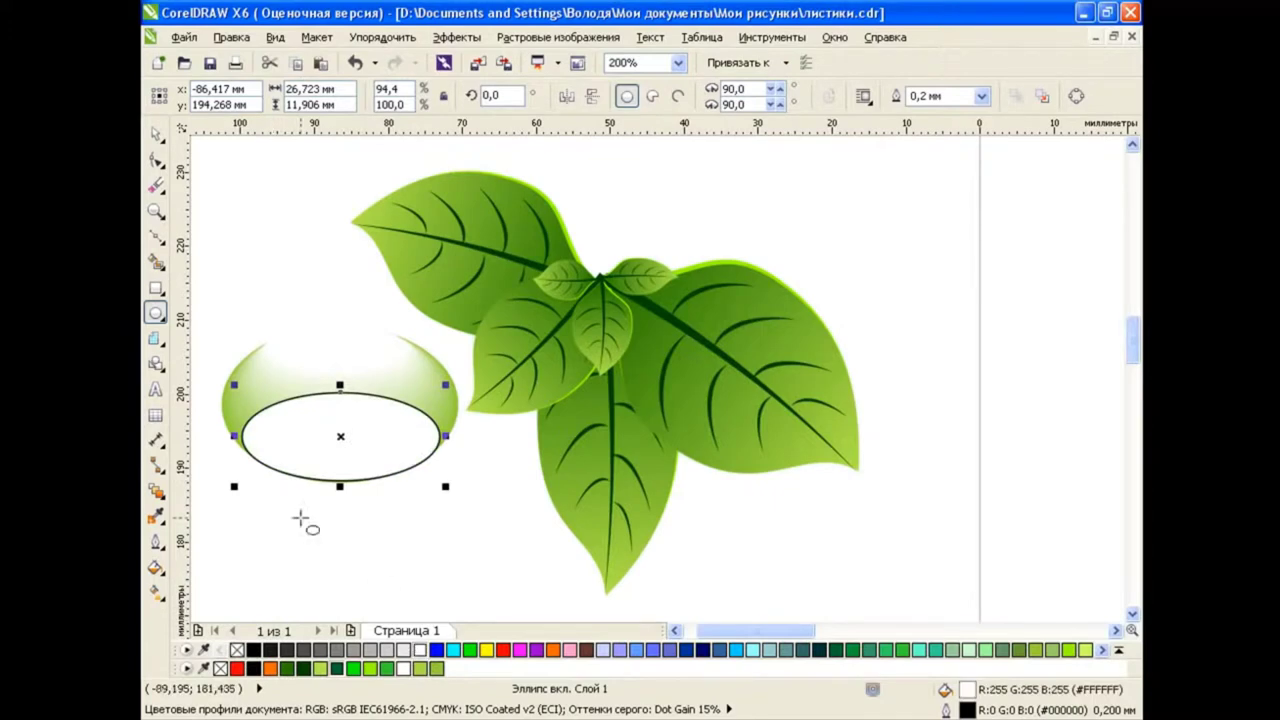
click(156, 491)
click(270, 621)
mouse_move(334, 385)
mouse_down()
mouse_move(333, 530)
mouse_move(333, 428)
mouse_up()
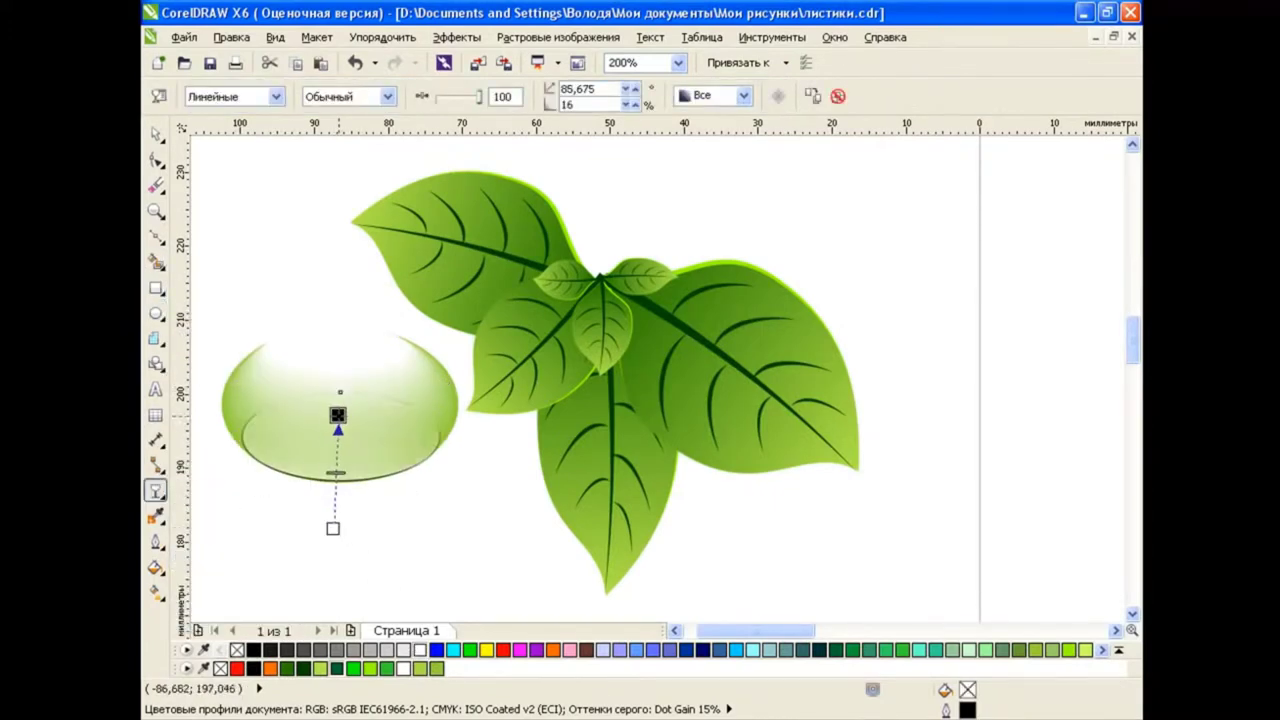
drag(333, 530, 336, 484)
drag(333, 428, 338, 423)
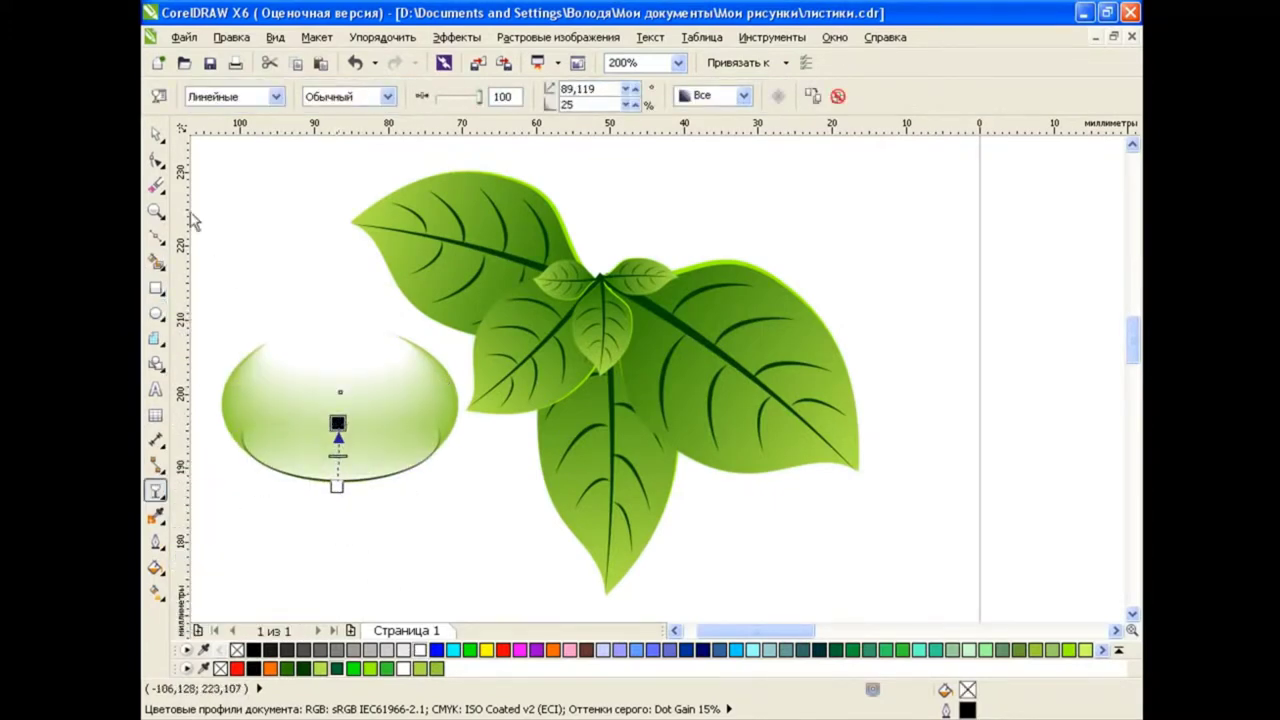
Step: Group all four parts of the dewdrop together
click(156, 133)
click(428, 557)
drag(428, 557, 215, 313)
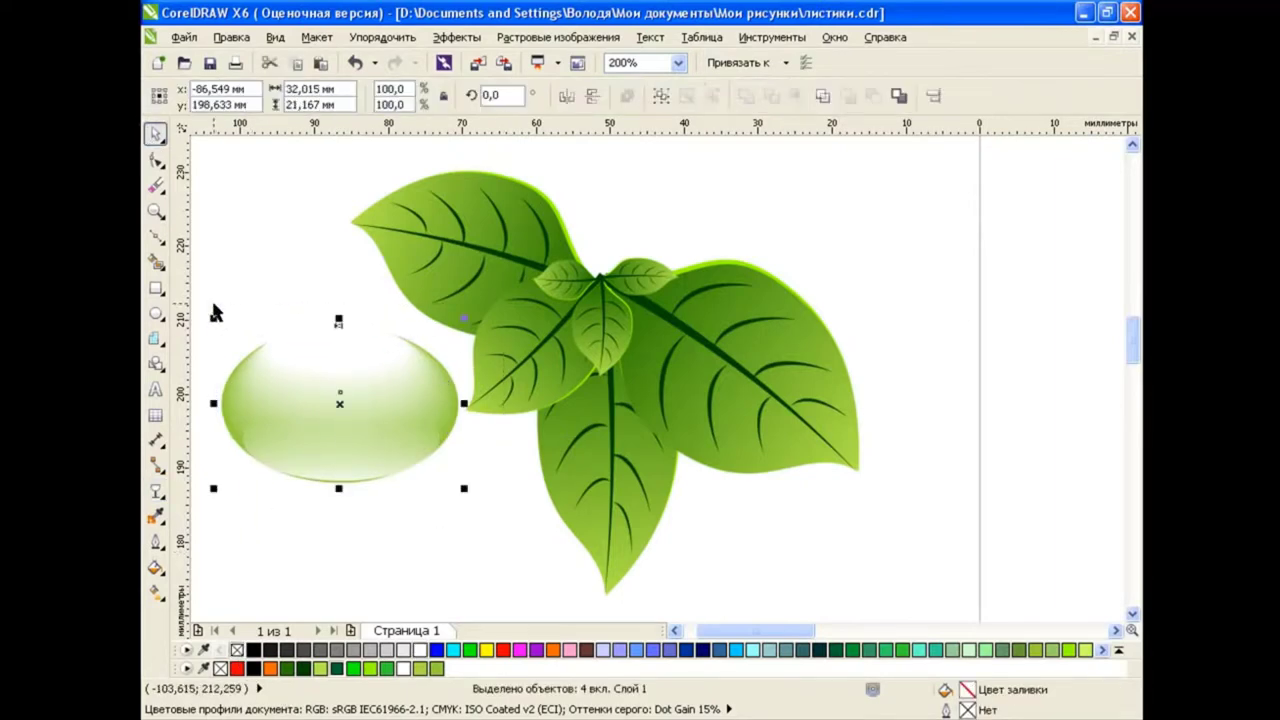
key(ctrl+g)
Step: Shrink the drop onto the lower leaf and place copies on the right leaf, one near its top
mouse_move(463, 488)
mouse_down()
mouse_move(254, 348)
mouse_move(590, 513)
mouse_move(586, 529)
mouse_move(797, 440)
mouse_up()
click(707, 562)
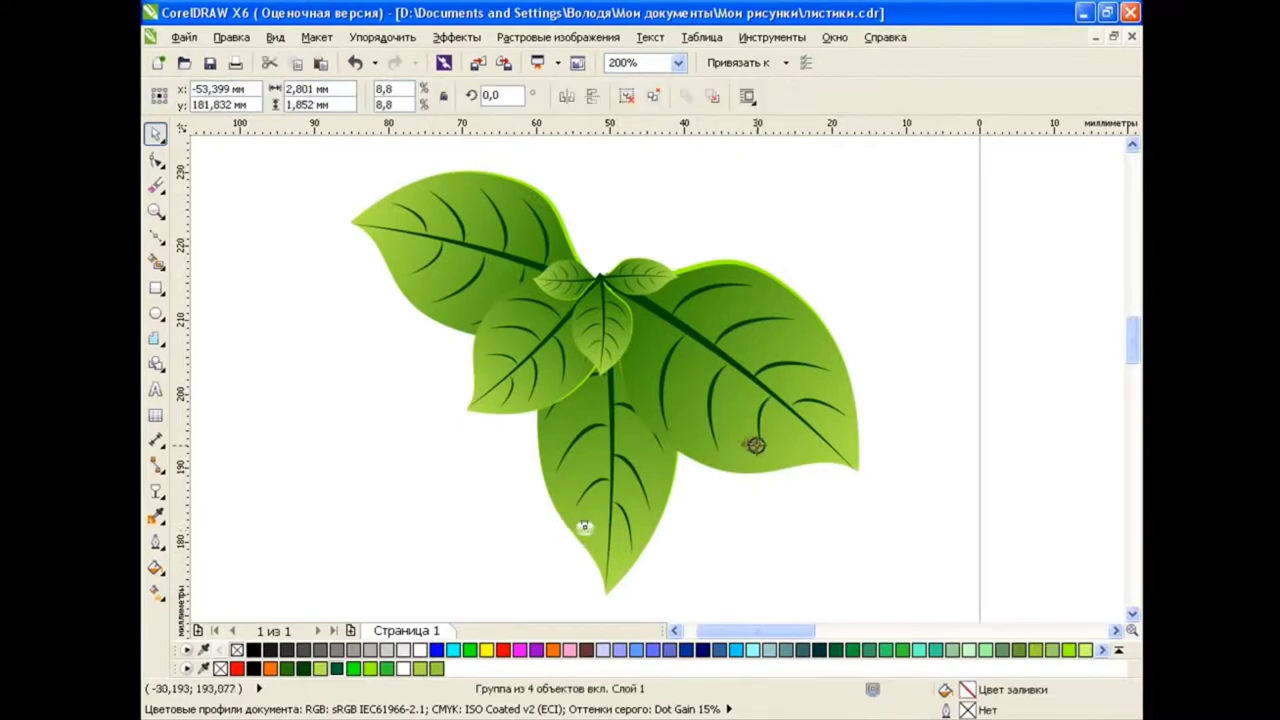
click(860, 460)
click(868, 480)
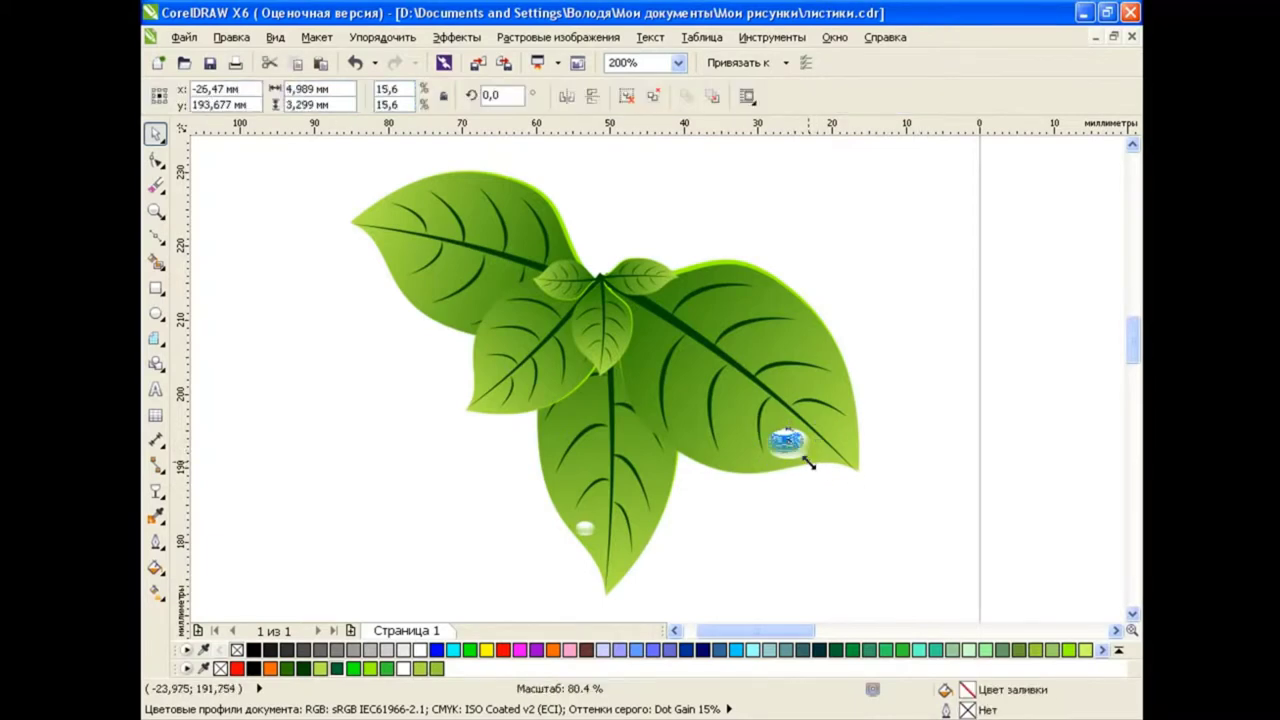
drag(790, 445, 760, 313)
click(824, 330)
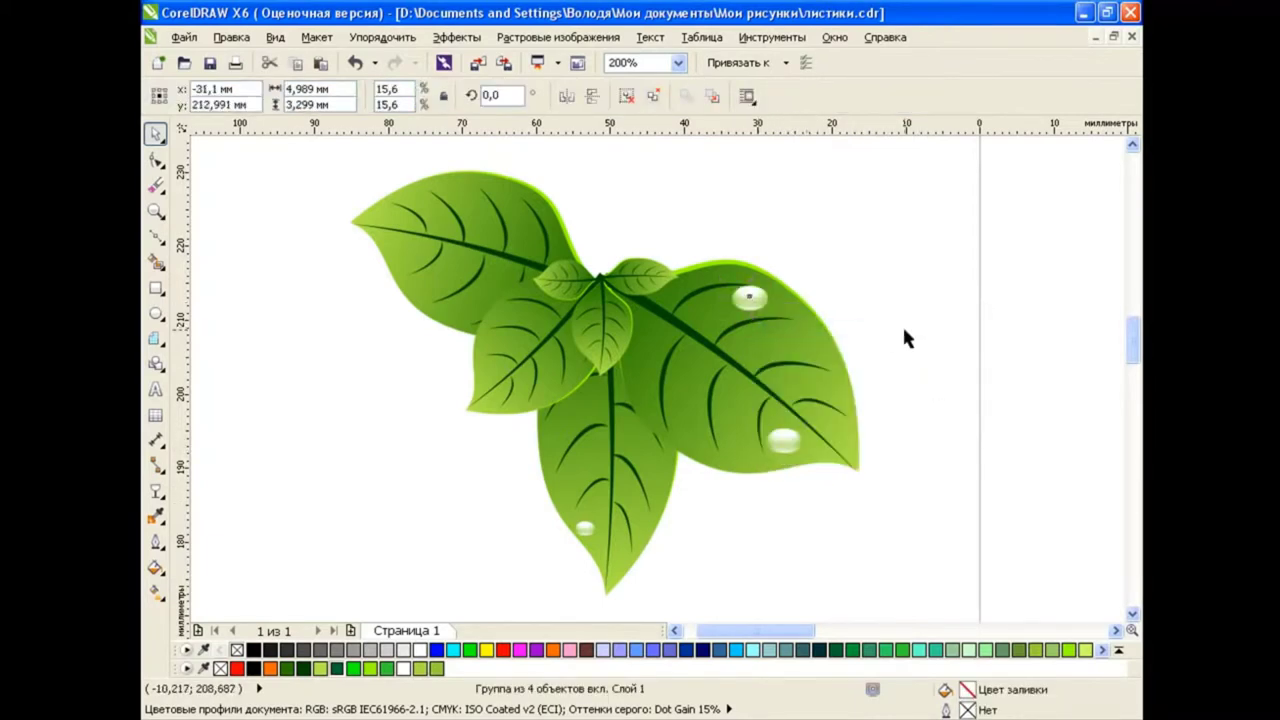
click(958, 406)
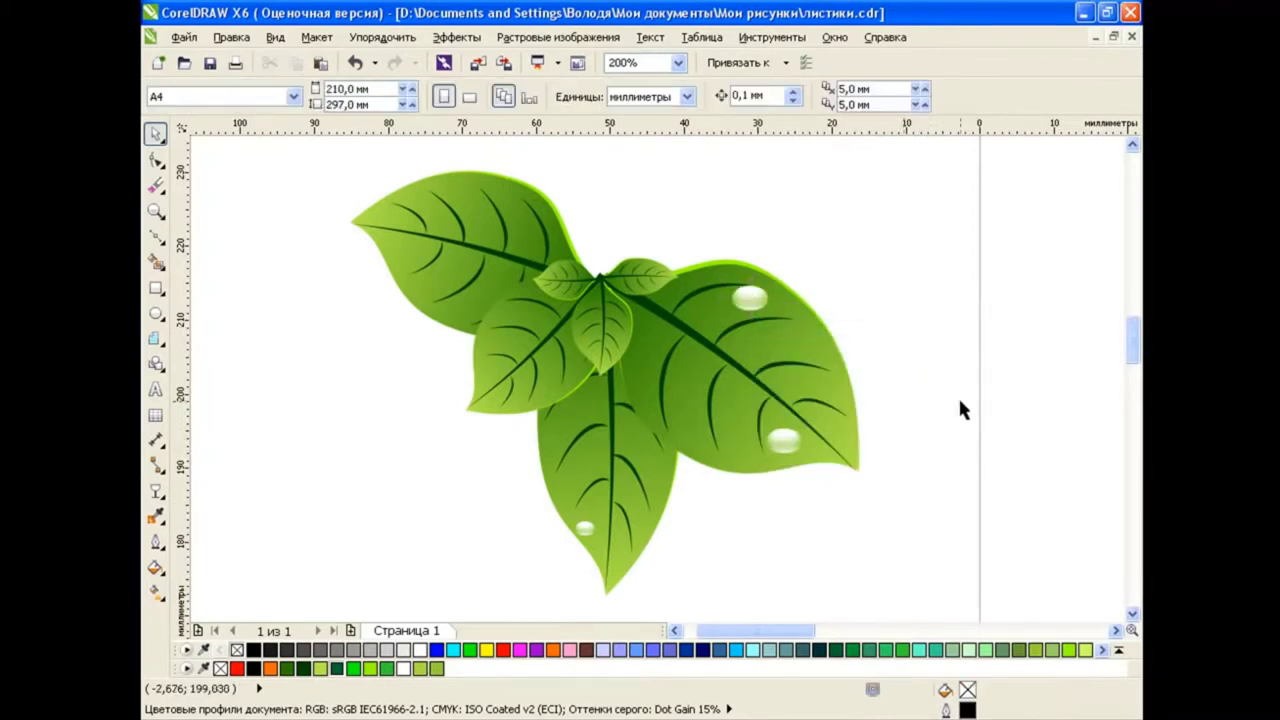
Step: Add drop shadows to the two water drops on the right leaf
click(750, 297)
click(155, 491)
click(238, 536)
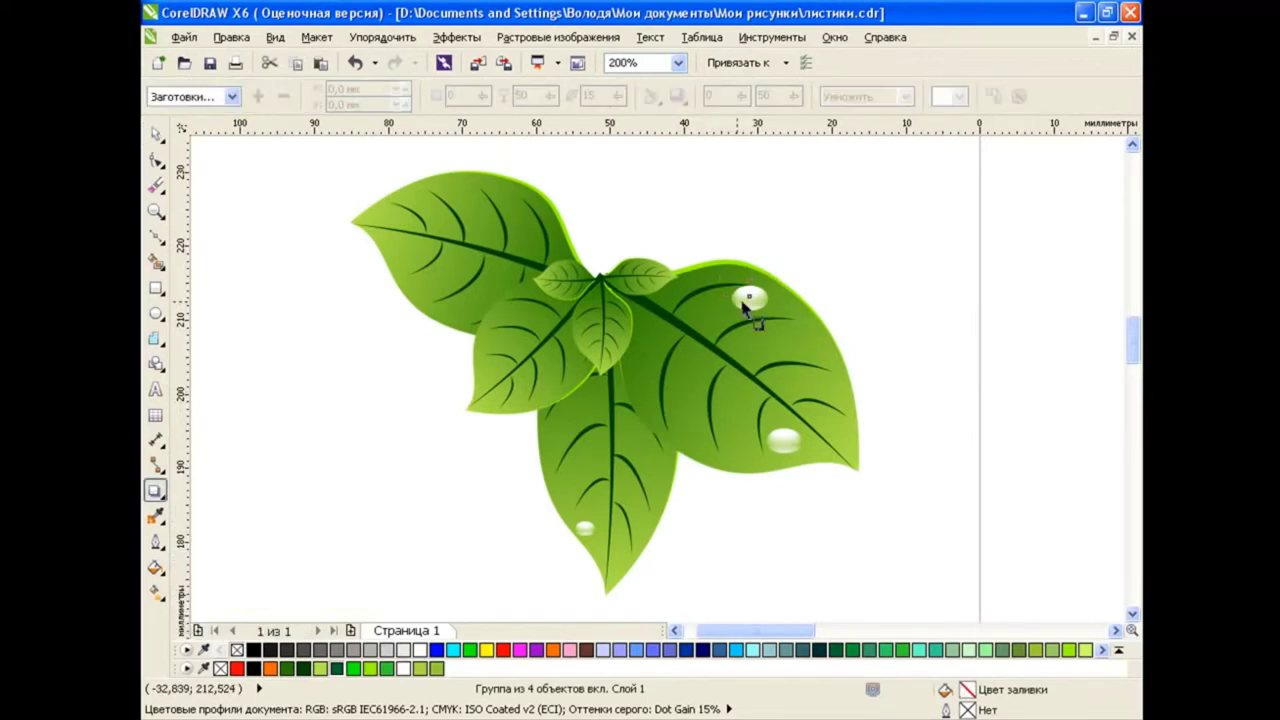
drag(745, 303, 776, 300)
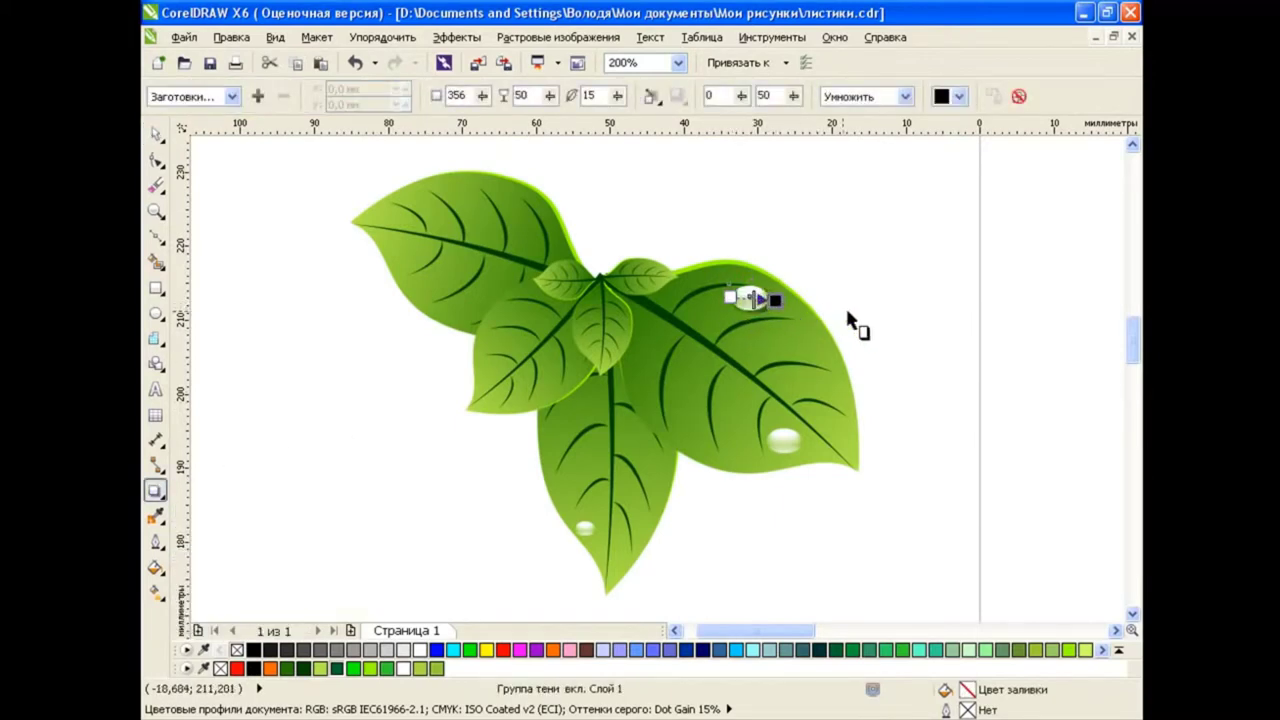
click(858, 315)
mouse_move(784, 442)
mouse_down()
mouse_move(815, 447)
mouse_move(785, 441)
mouse_up()
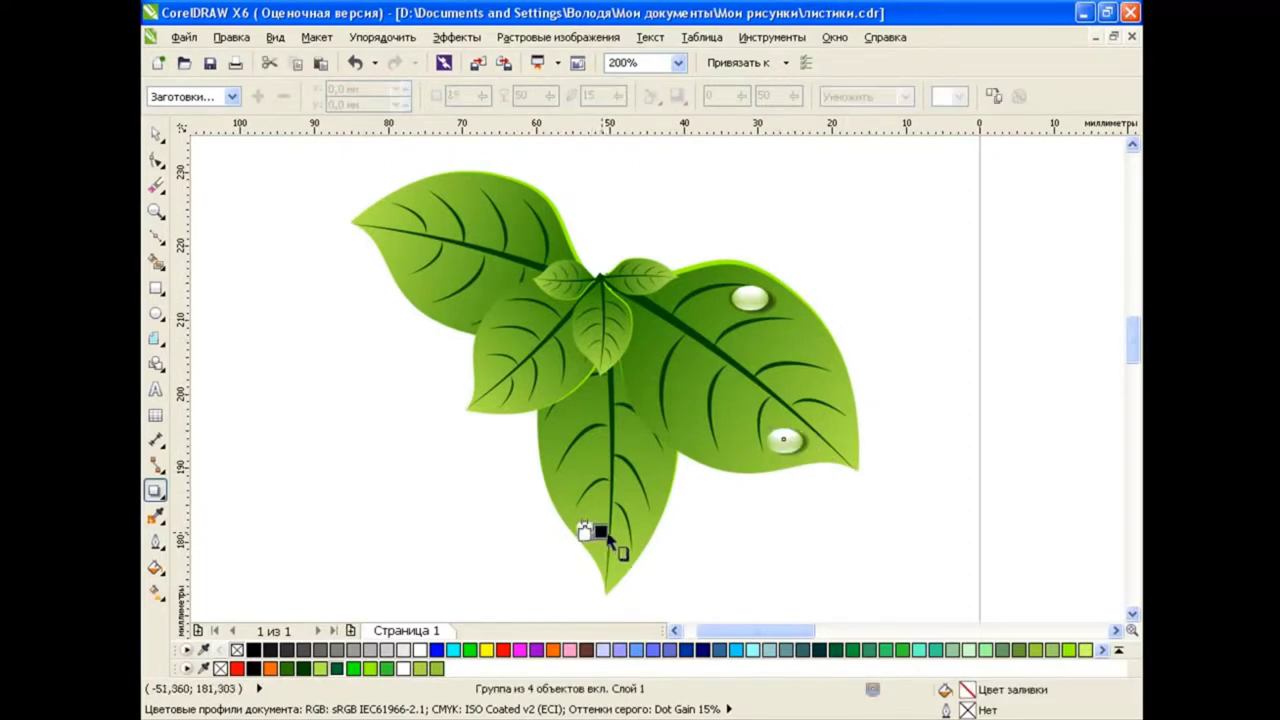
Step: Add a drop shadow to the small drop on the lower leaf, redoing a misplaced one
drag(584, 530, 737, 548)
click(354, 62)
scroll(588, 530, up, 2)
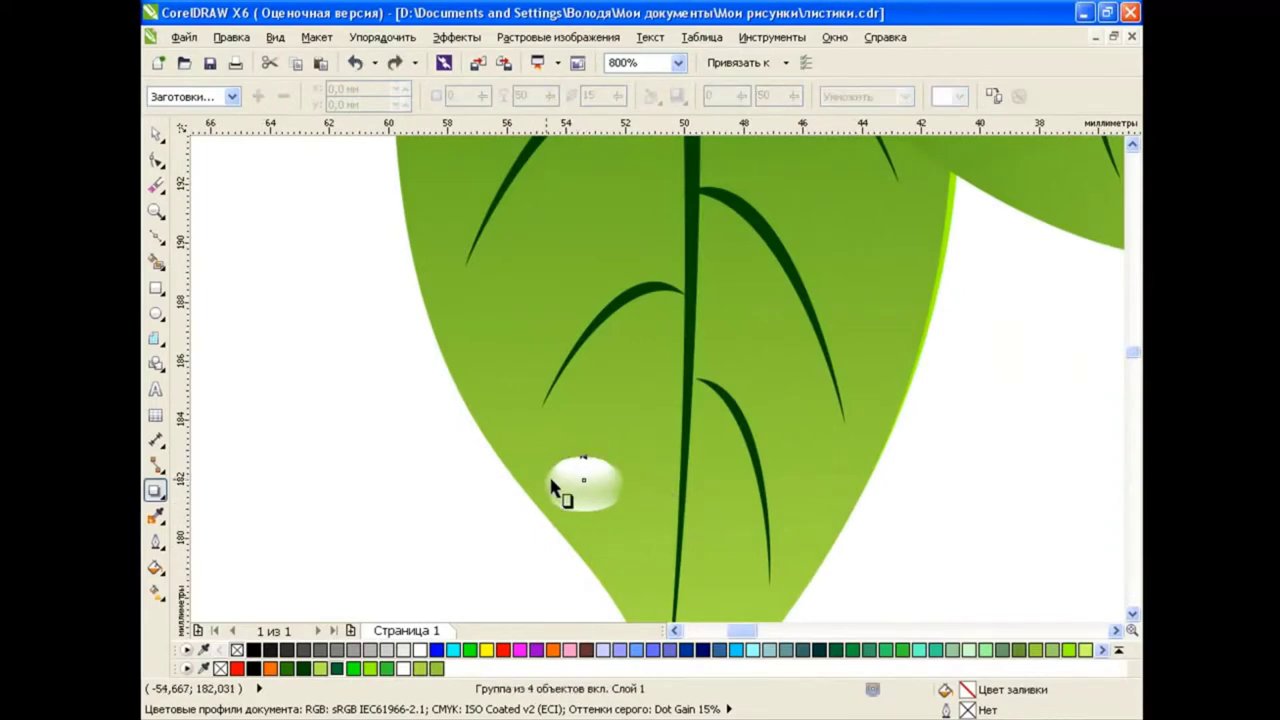
drag(553, 486, 636, 487)
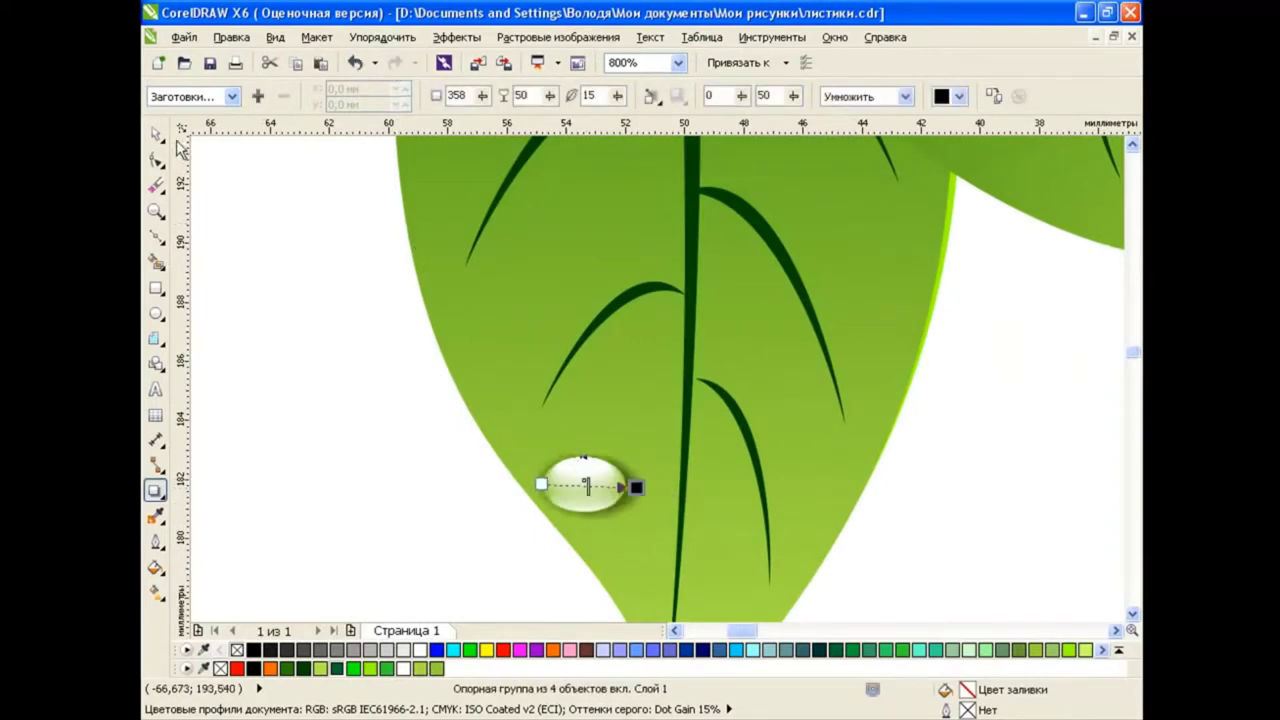
scroll(374, 366, down, 1)
scroll(374, 366, down, 1)
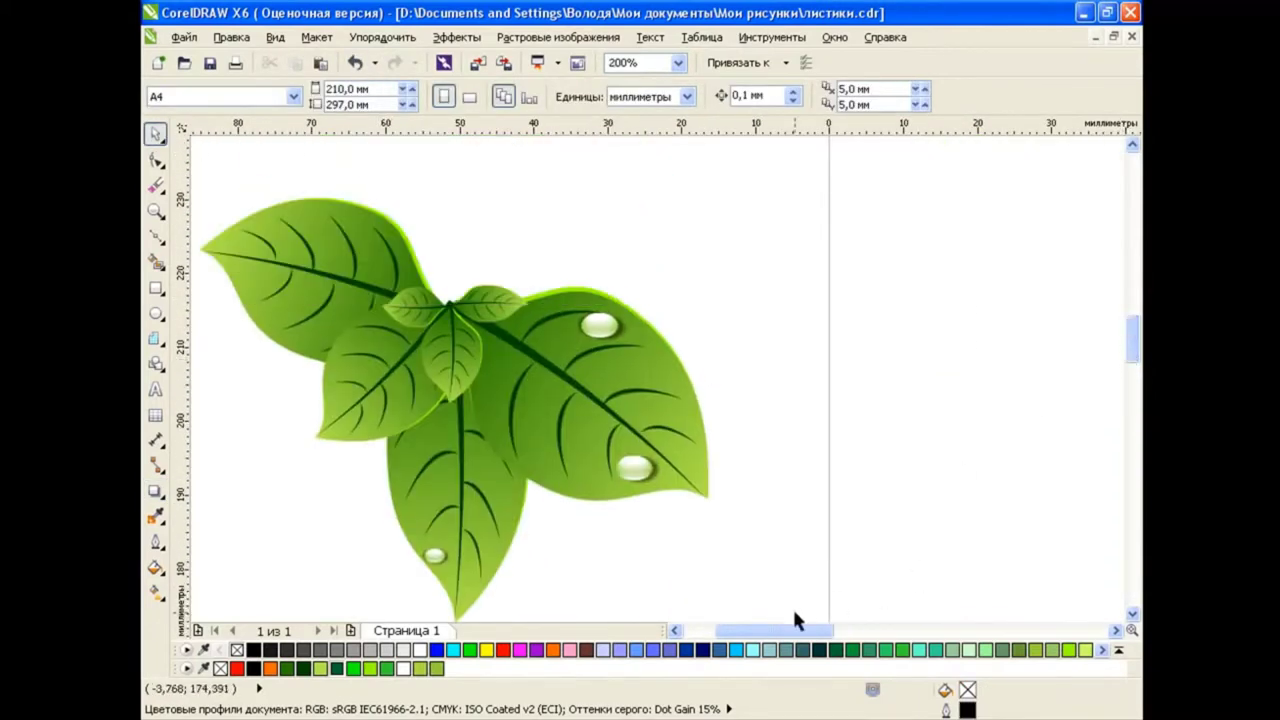
scroll(808, 595, left, 2)
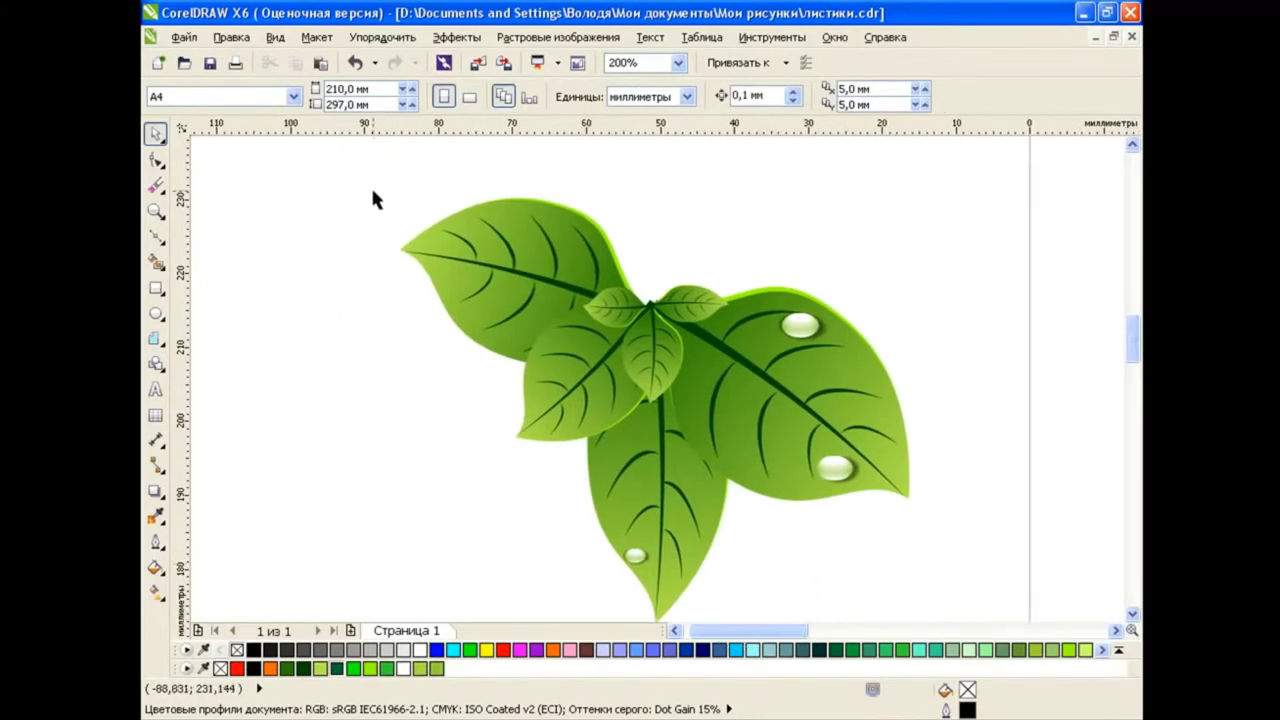
Step: Move the leaves right, draw a tall rectangle with a copy below, and blend them in 5 steps
drag(373, 198, 990, 606)
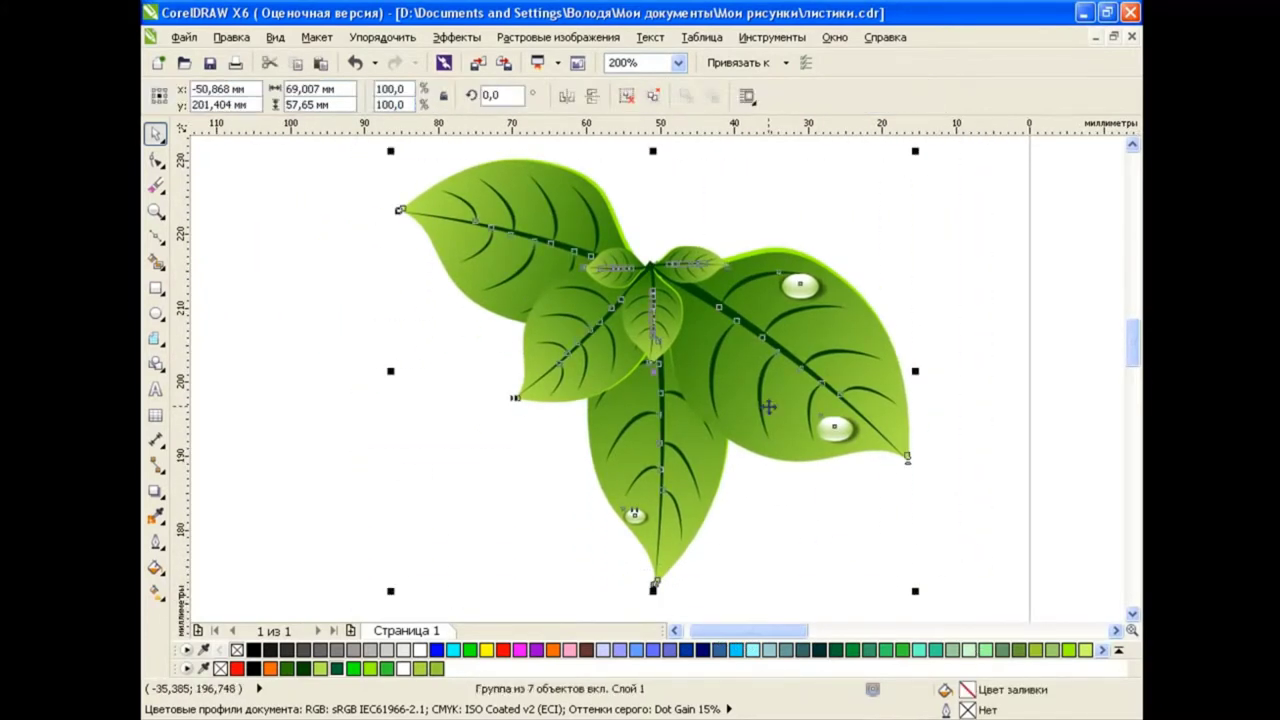
drag(528, 282, 1117, 282)
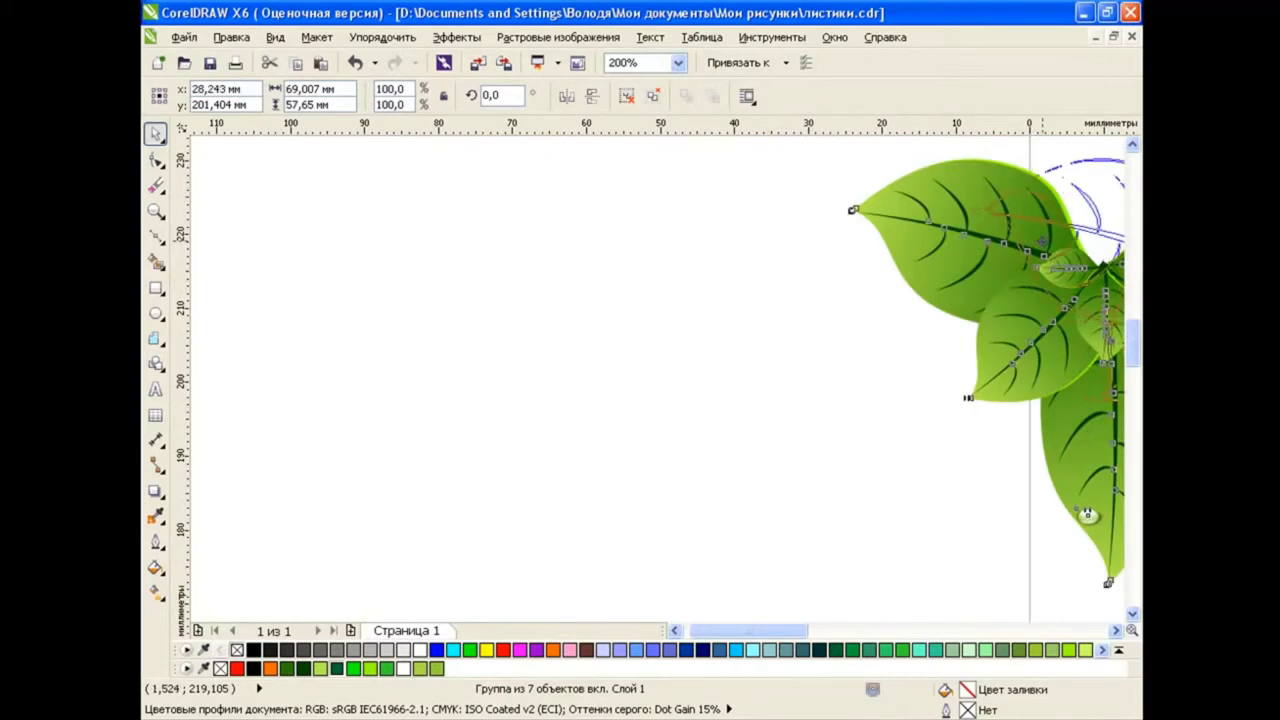
key(F6)
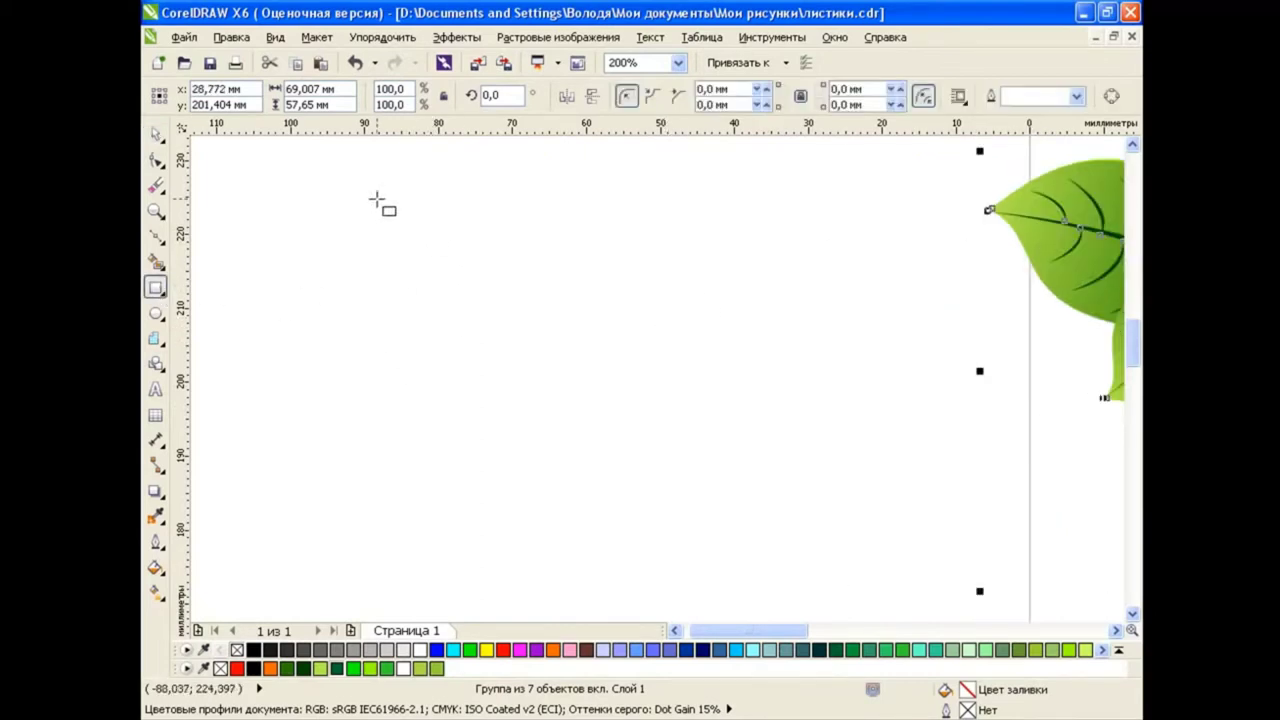
mouse_move(361, 188)
mouse_down()
mouse_move(435, 230)
mouse_move(398, 510)
mouse_up()
click(320, 63)
click(156, 491)
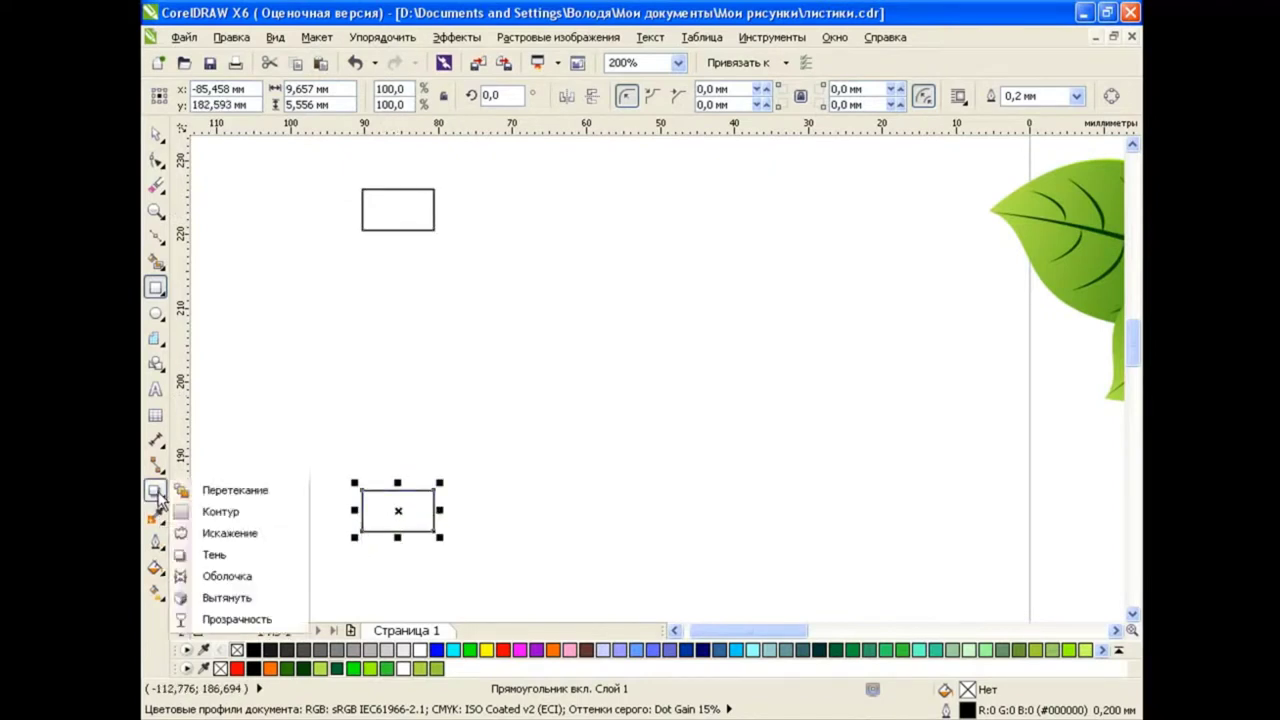
click(235, 490)
drag(400, 212, 408, 530)
click(671, 92)
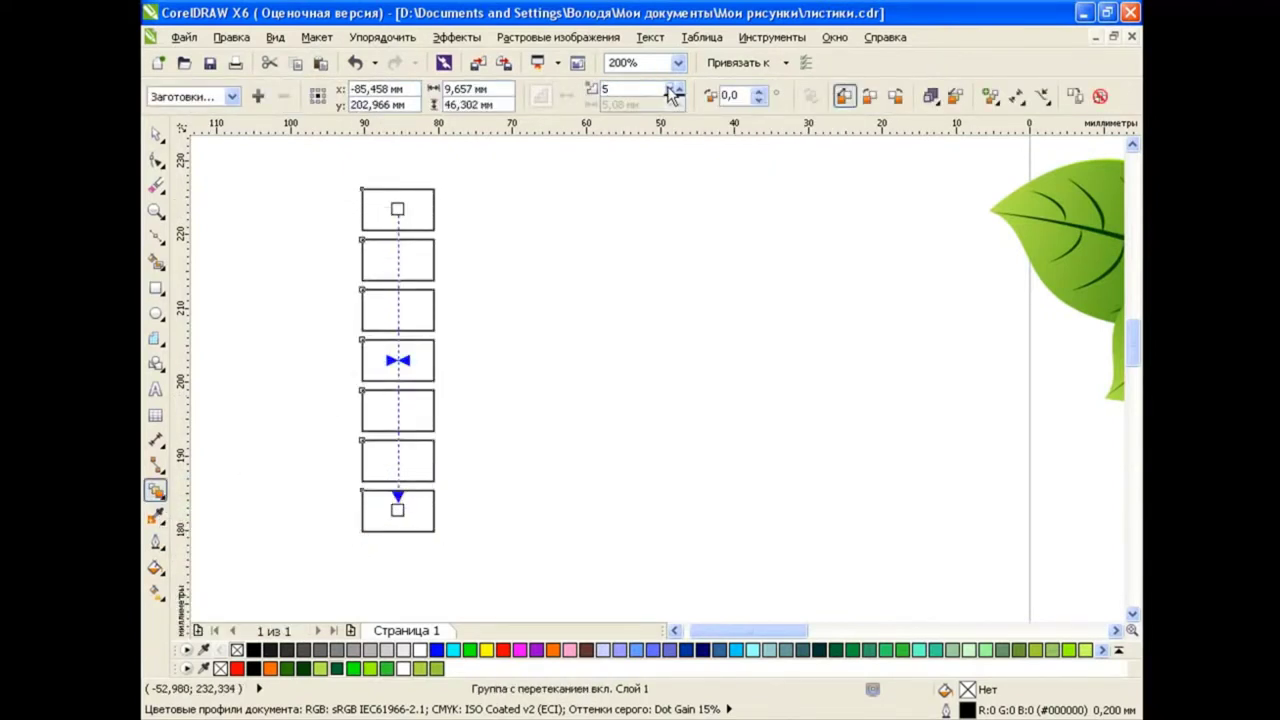
Step: Close the gaps so the column's rectangles touch, then break the blend into separate rectangles
key(space)
drag(409, 517, 405, 470)
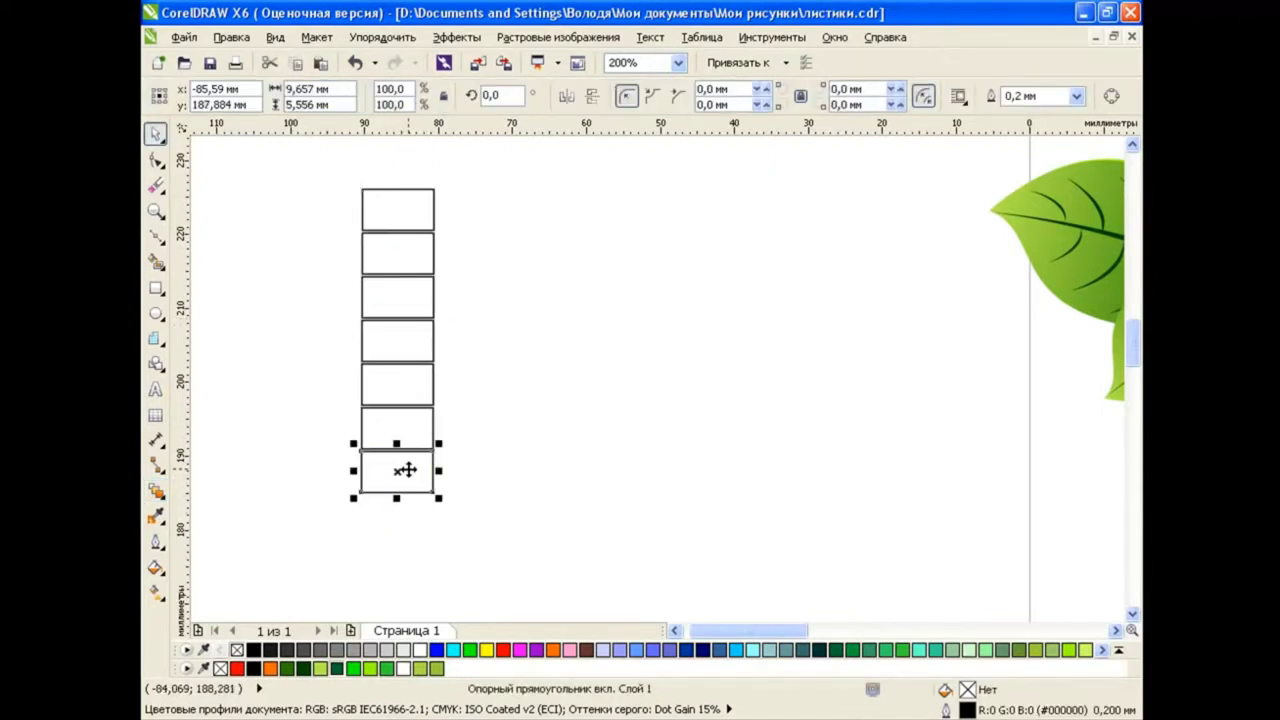
click(467, 430)
click(415, 300)
click(382, 37)
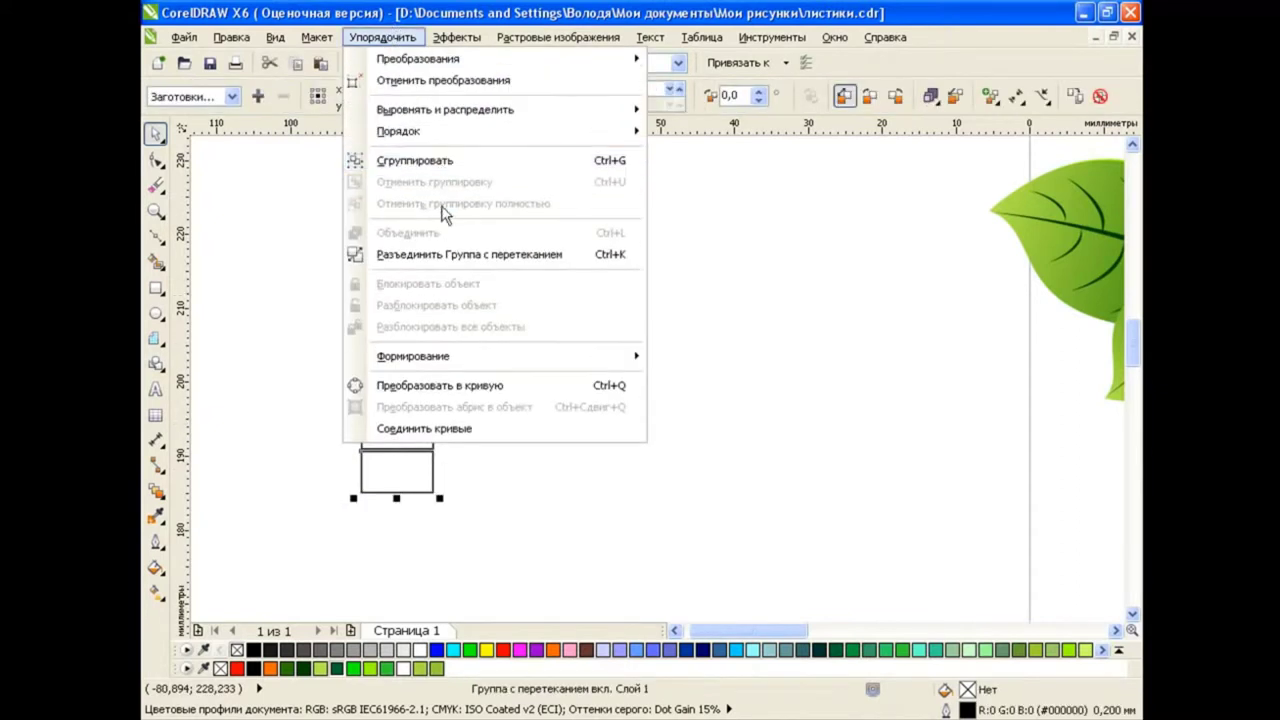
click(450, 251)
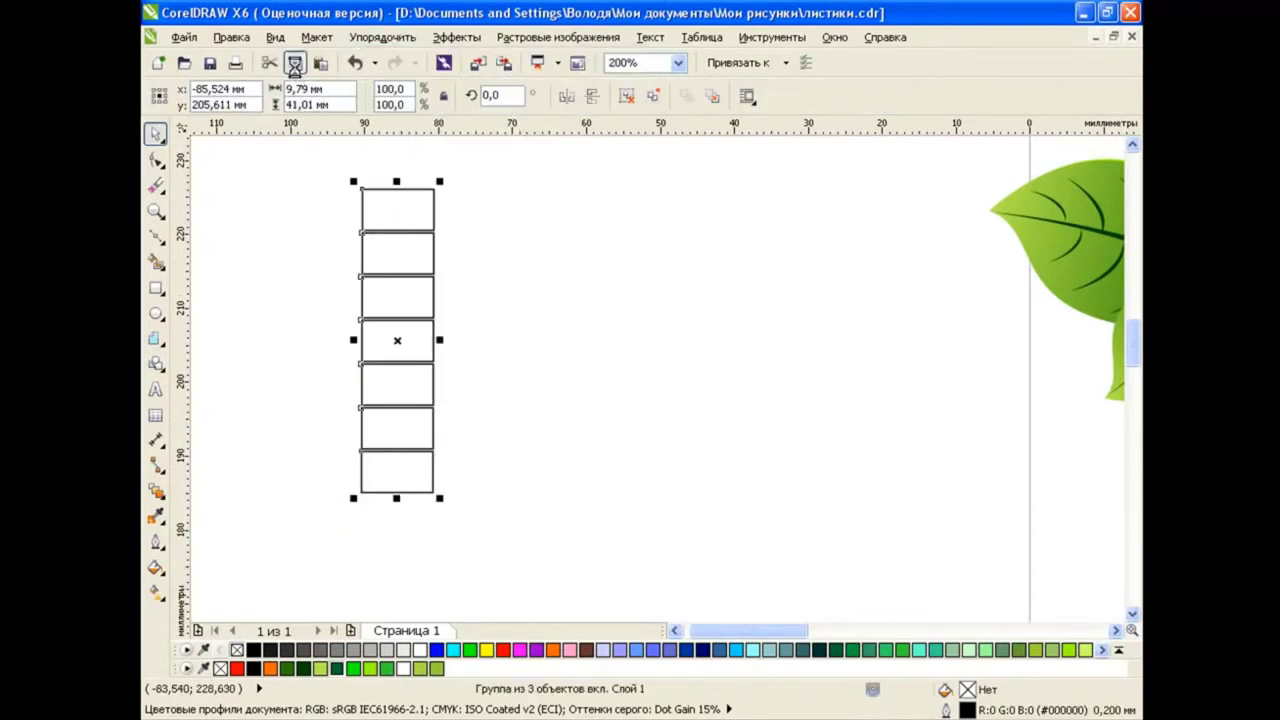
Step: Copy the rectangle column to the right and blend the two columns with 5 steps
drag(404, 343, 877, 343)
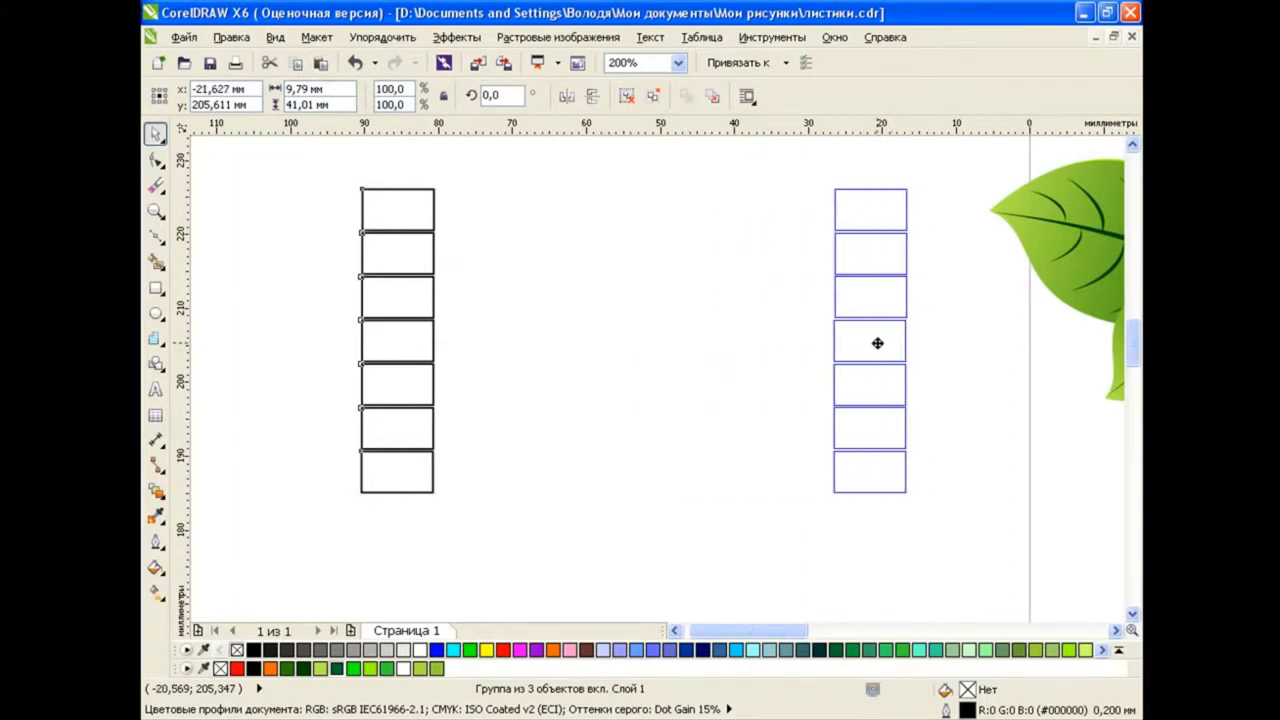
click(155, 490)
drag(397, 340, 868, 340)
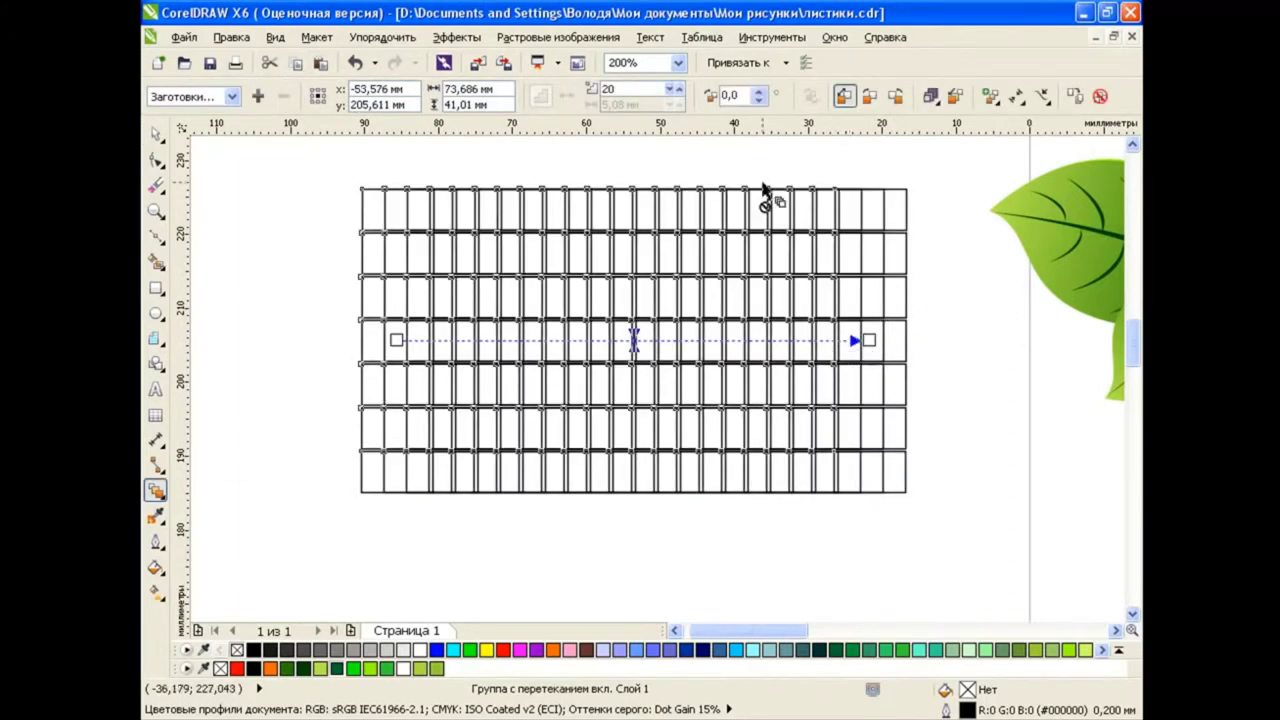
click(670, 90)
click(670, 90)
text(4)
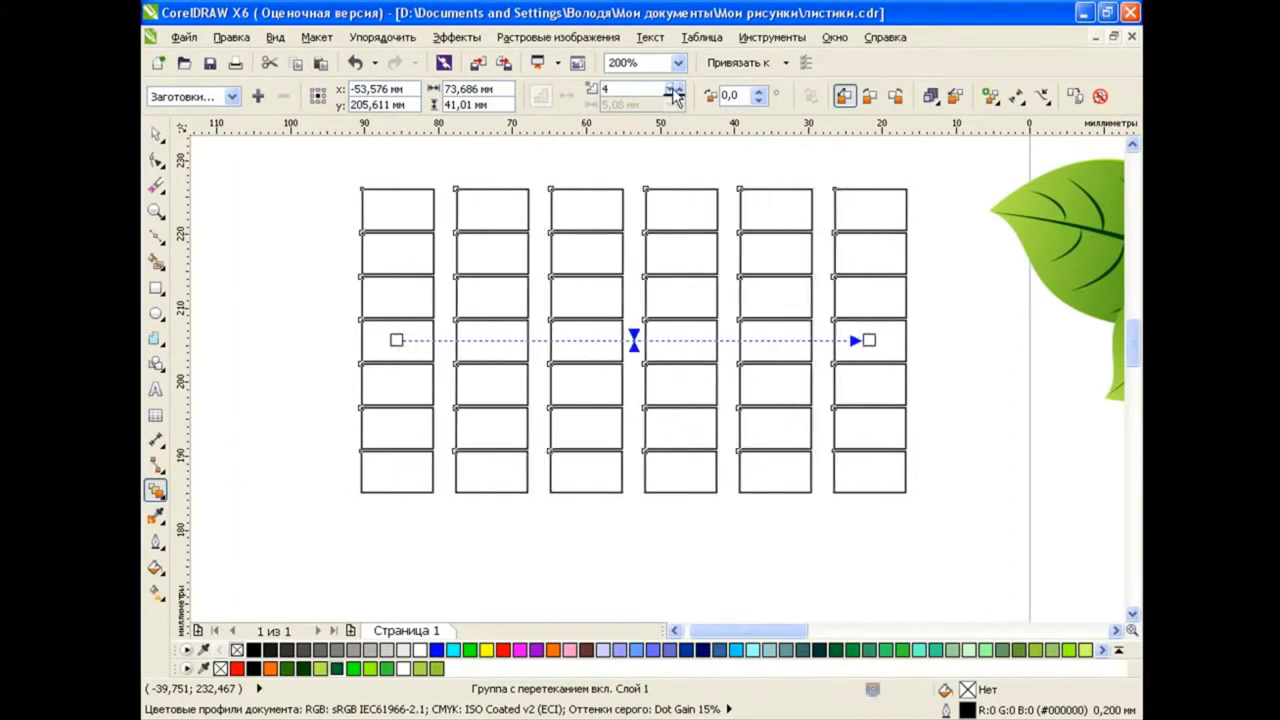
click(675, 89)
click(155, 133)
Step: Slide the right column left until the columns touch, then select the whole 7-by-7 grid
drag(866, 343, 848, 342)
click(854, 340)
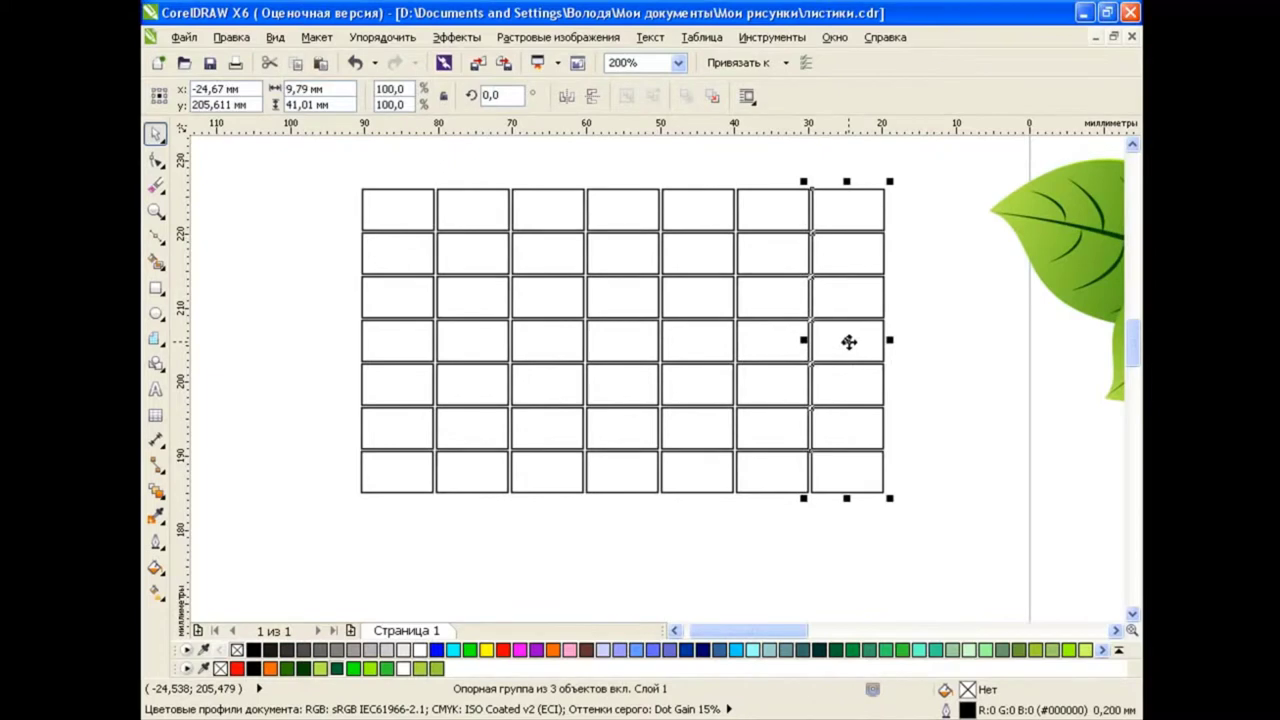
click(943, 342)
click(723, 338)
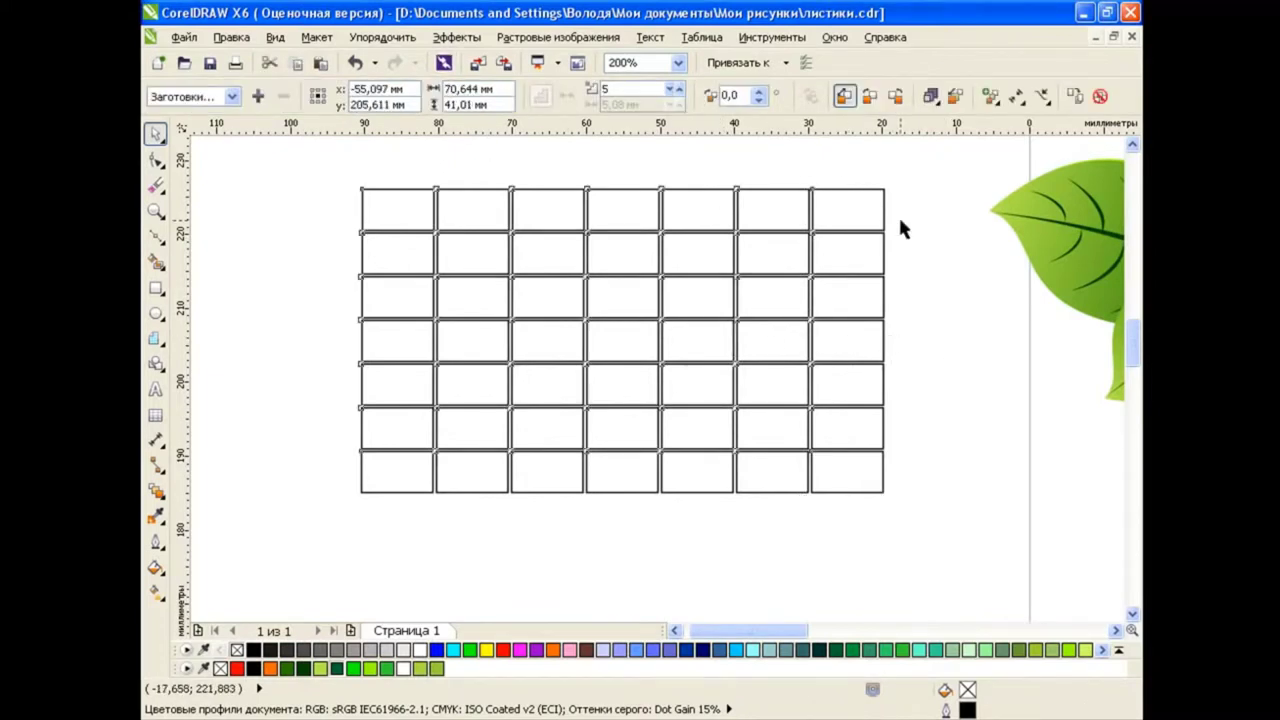
click(382, 37)
Step: Break the grid blend apart and weld all the rectangles into one curve
click(480, 254)
click(322, 179)
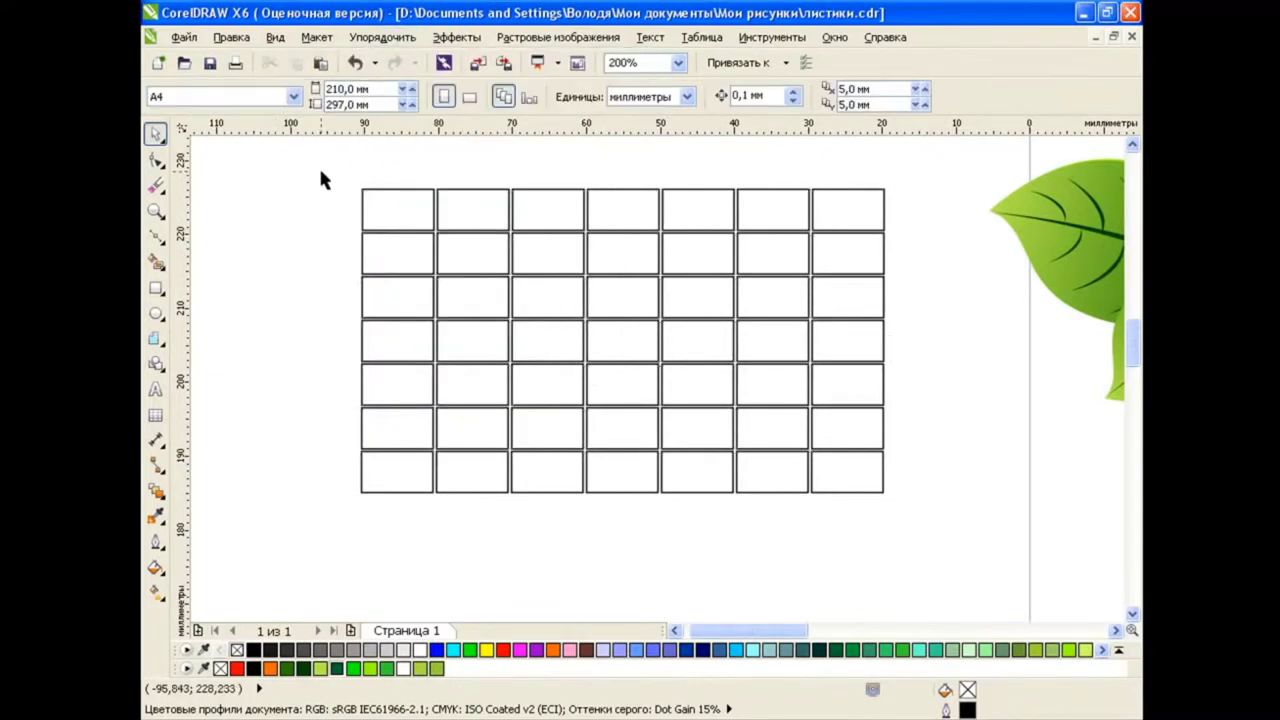
drag(322, 179, 947, 546)
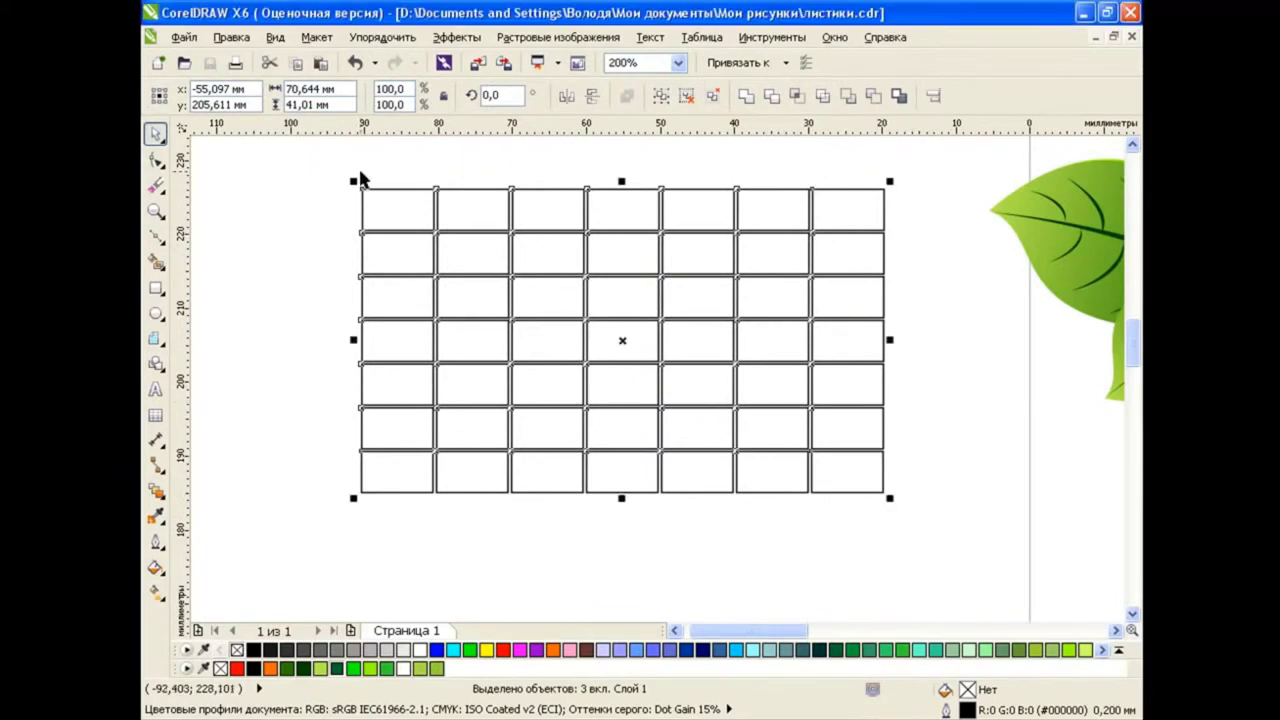
drag(320, 154, 943, 560)
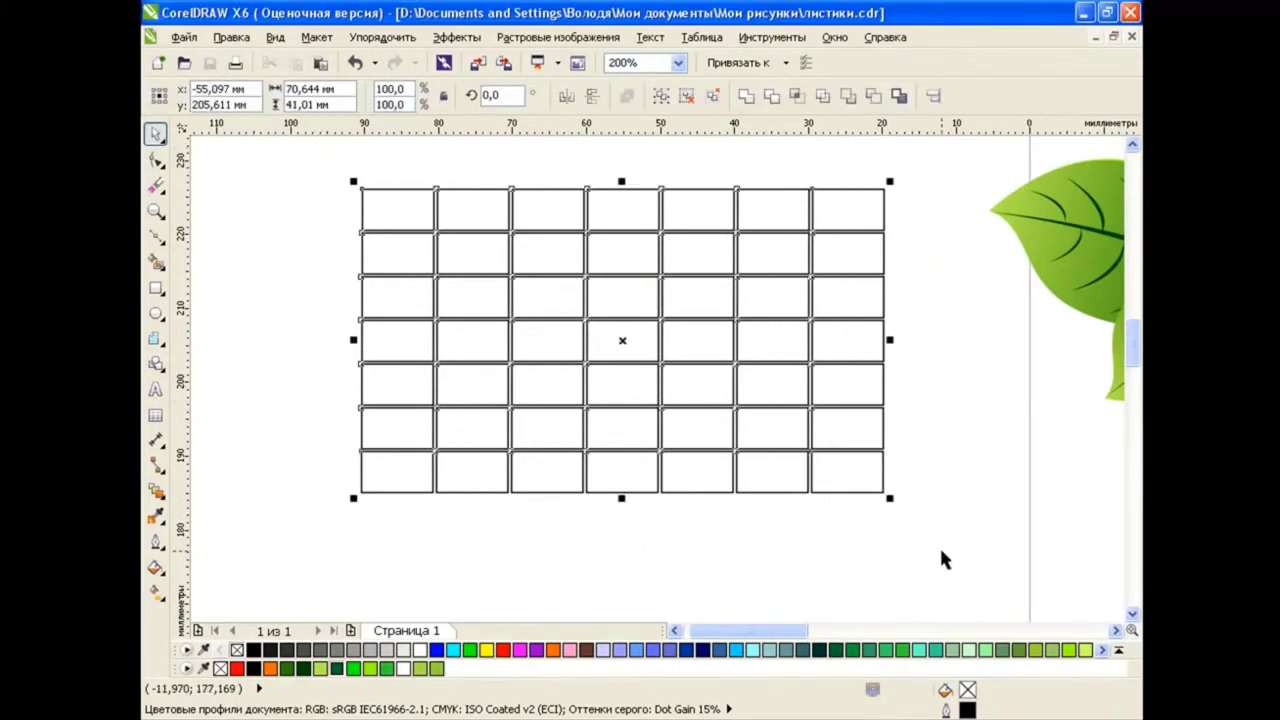
click(746, 95)
click(925, 312)
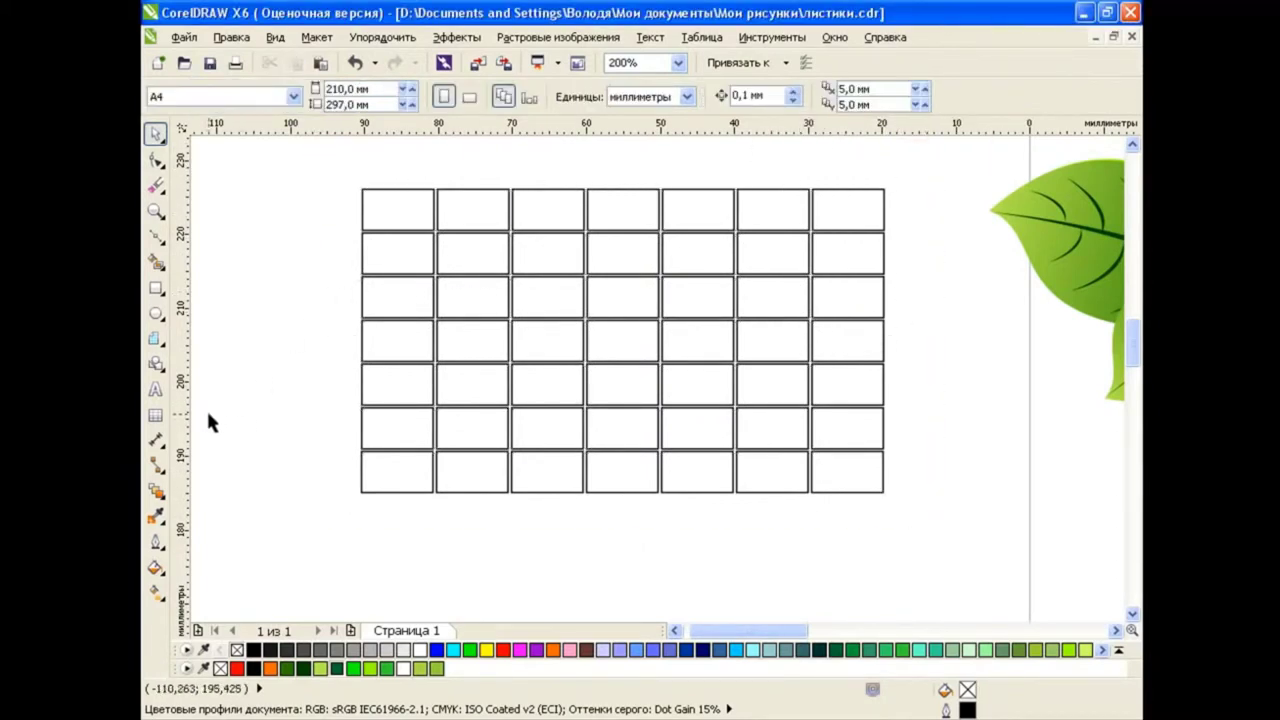
Step: Draw a purple ellipse, PowerClip it into the grid, then undo that and delete the ellipse
key(F7)
drag(218, 300, 437, 589)
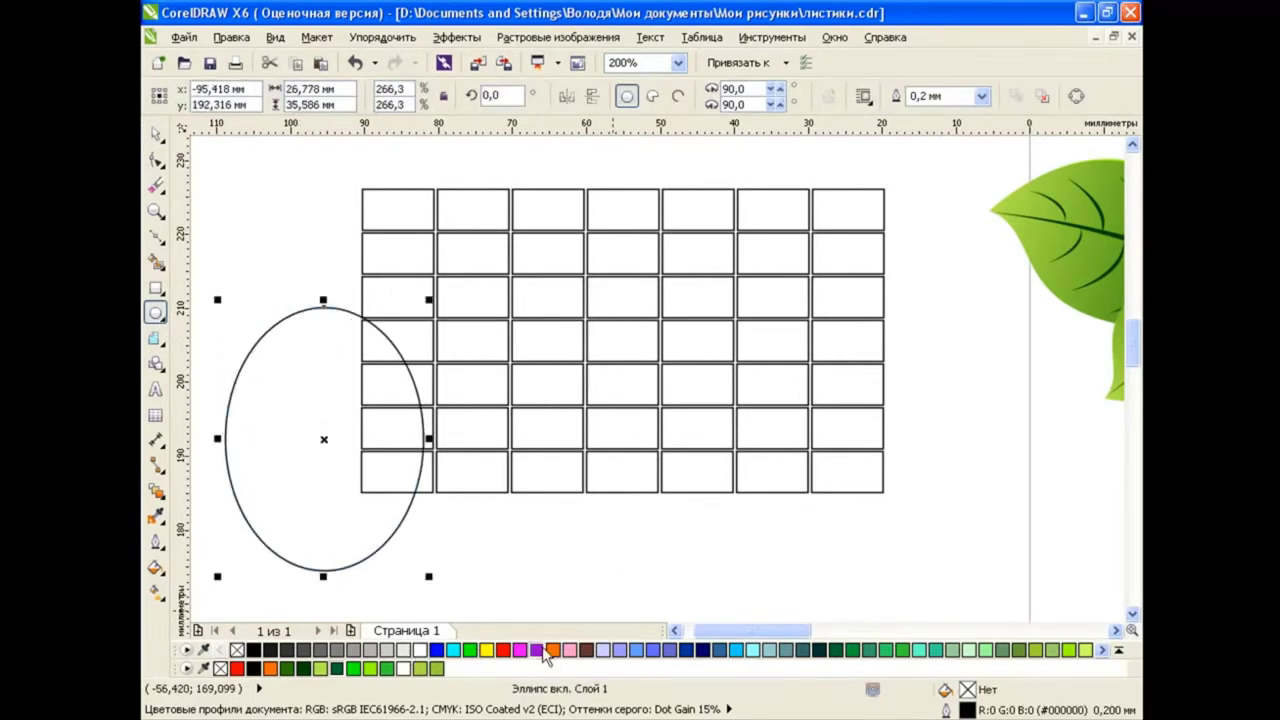
click(537, 650)
key(space)
right_click(480, 310)
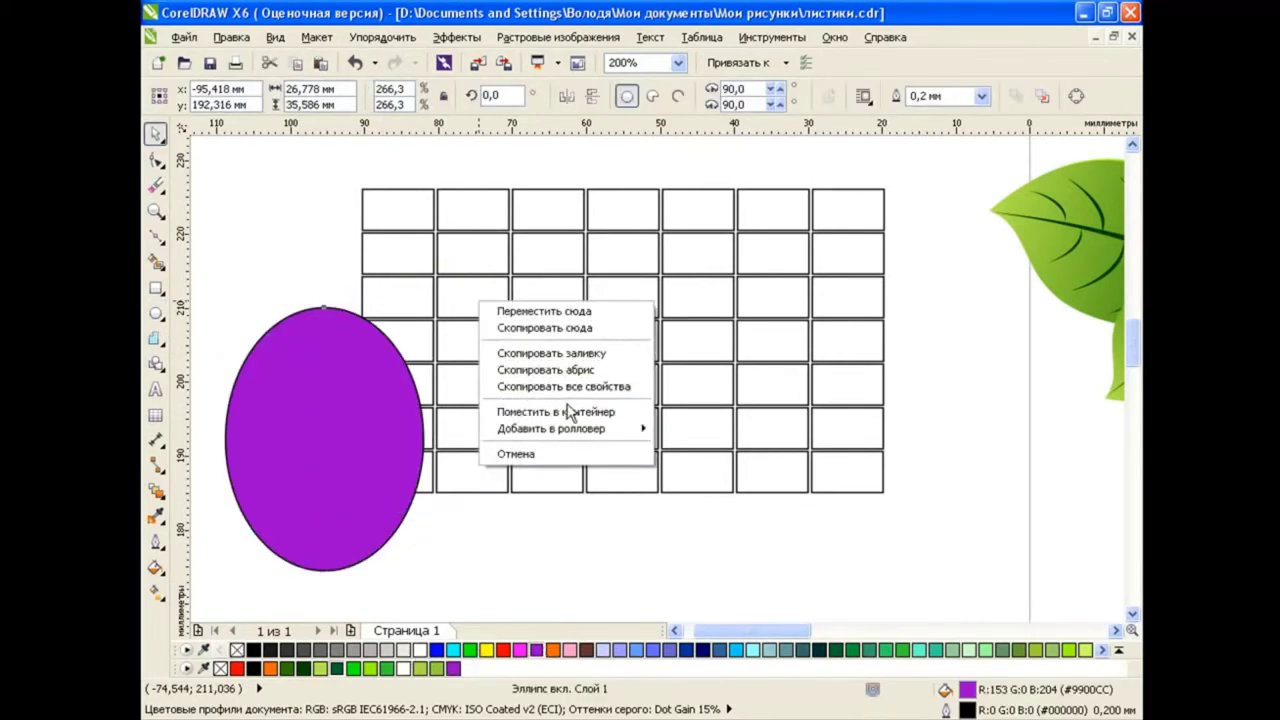
click(565, 412)
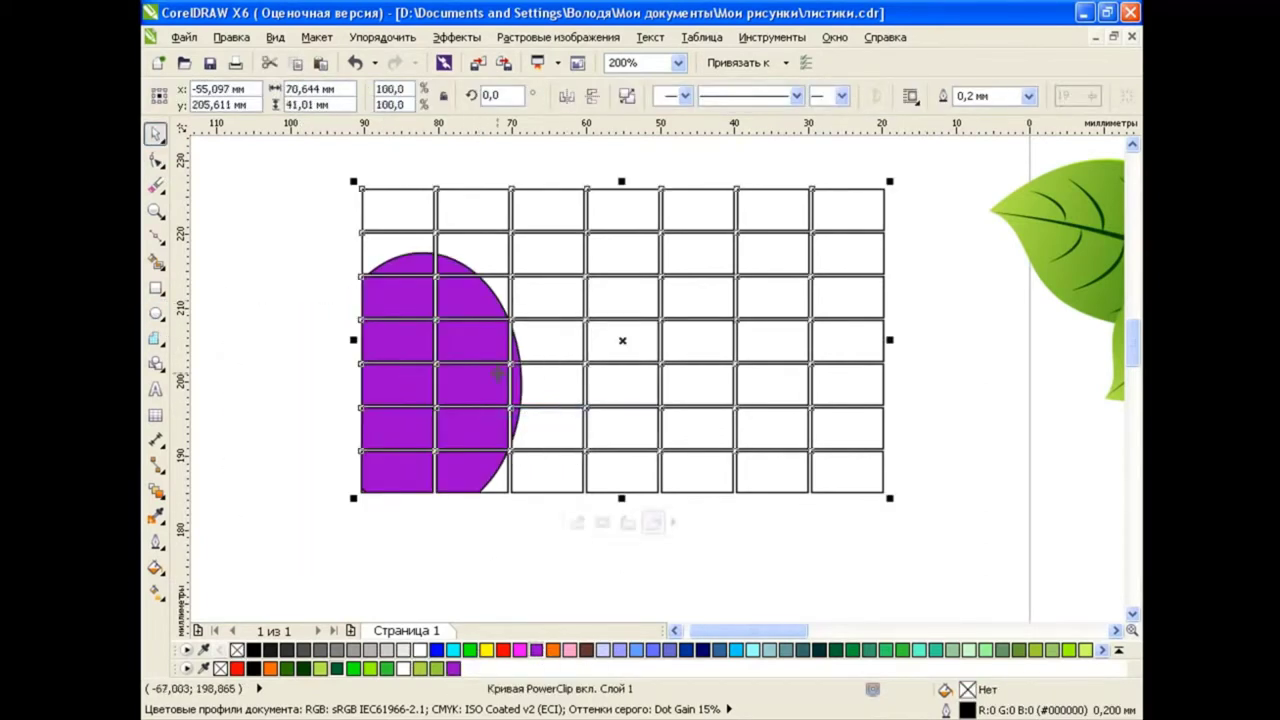
click(355, 66)
key(Delete)
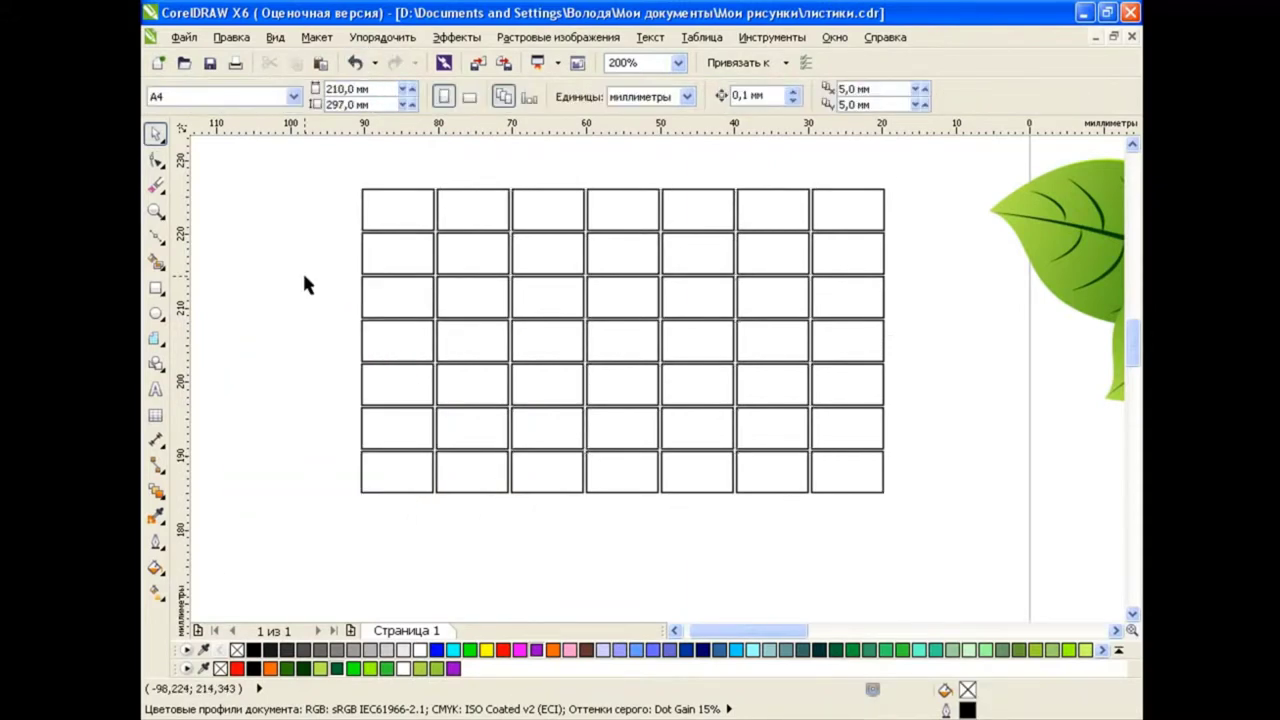
Step: Draw a grid-sized rectangle and move it to the bottom of the stack in Object Manager
click(155, 288)
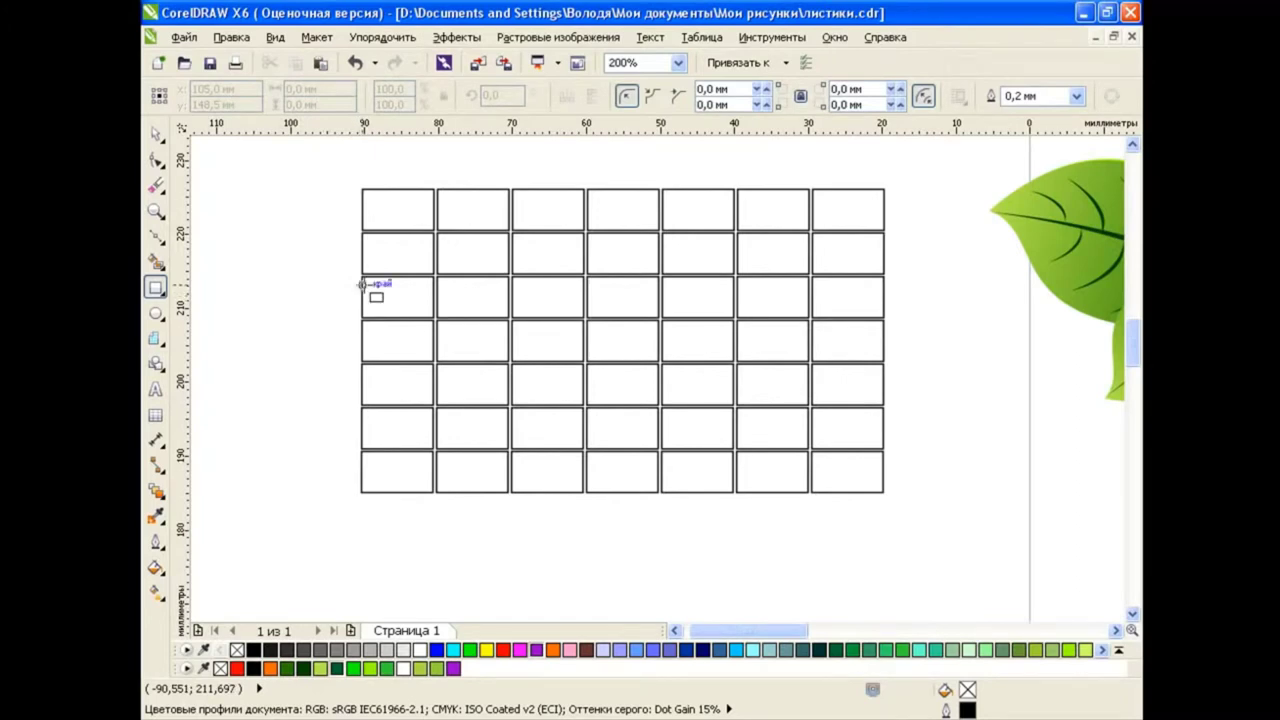
drag(362, 188, 885, 492)
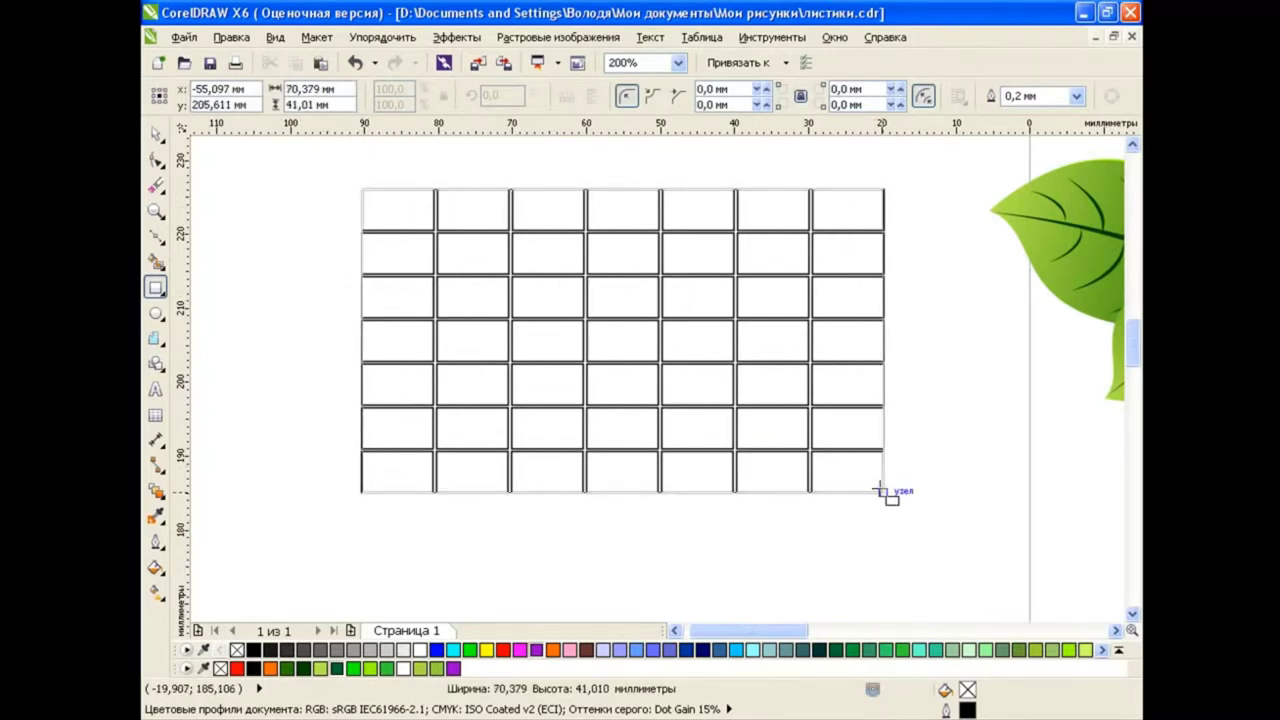
key(space)
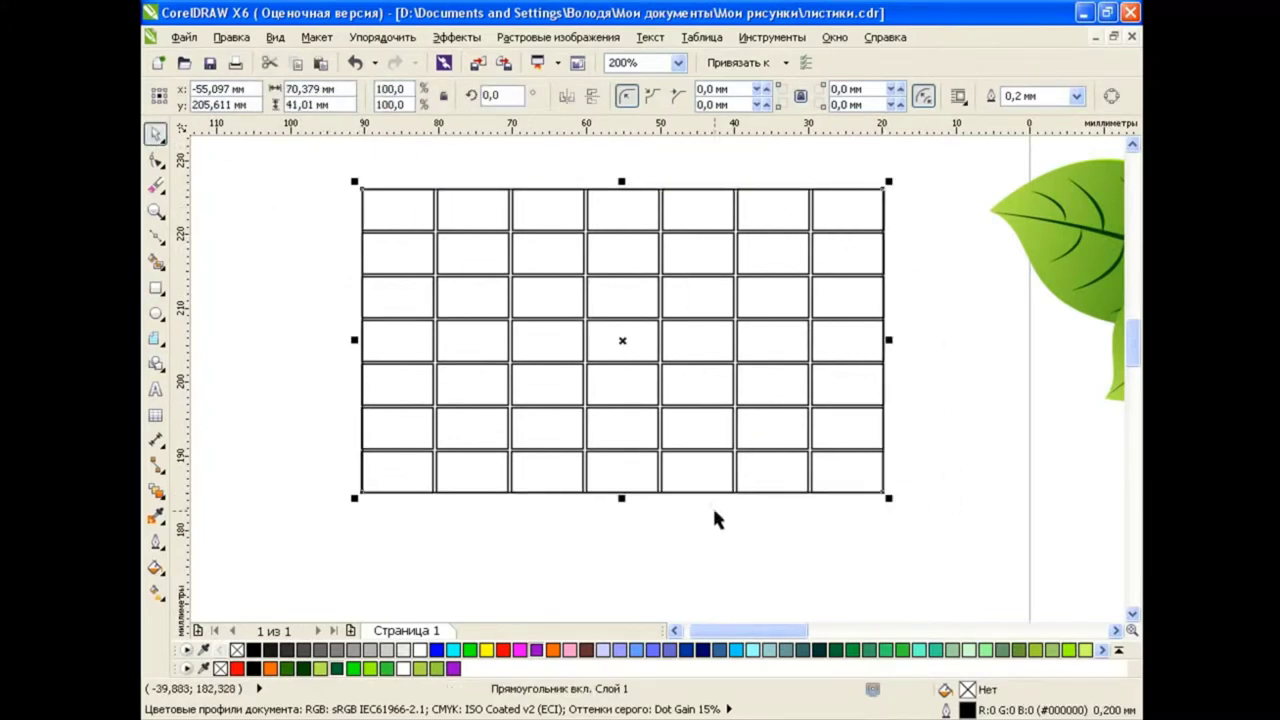
click(772, 37)
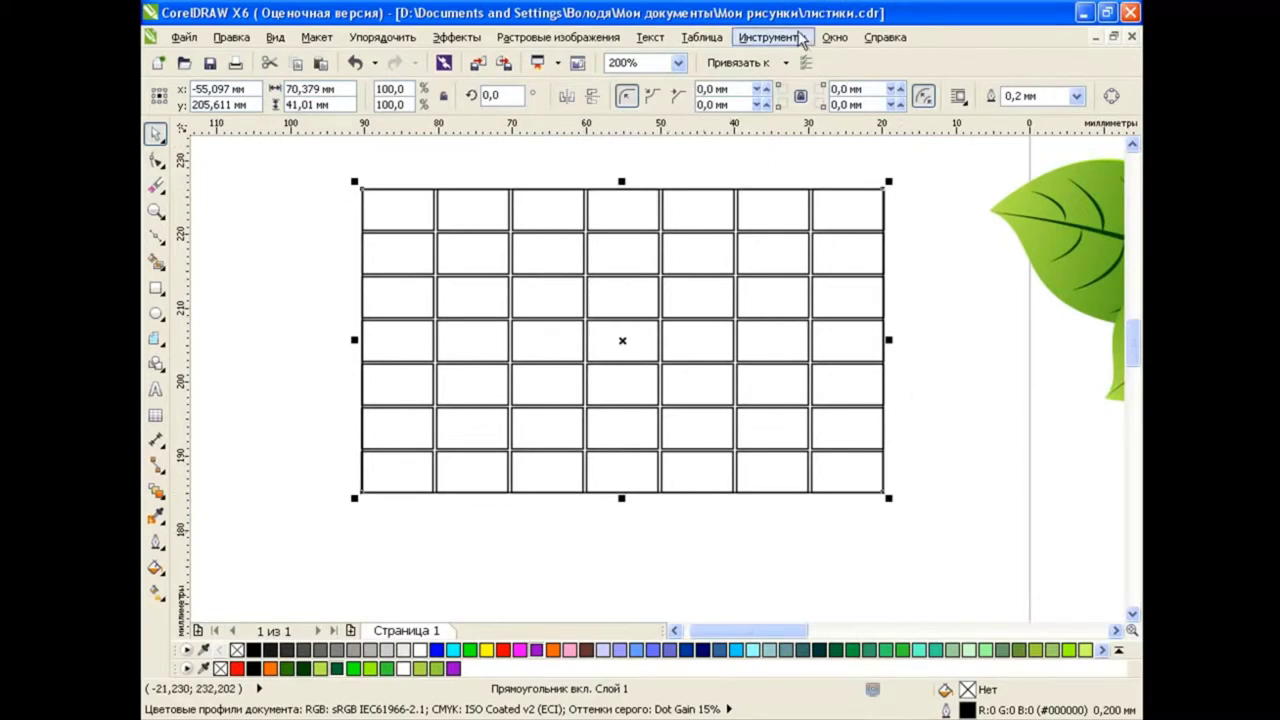
click(857, 213)
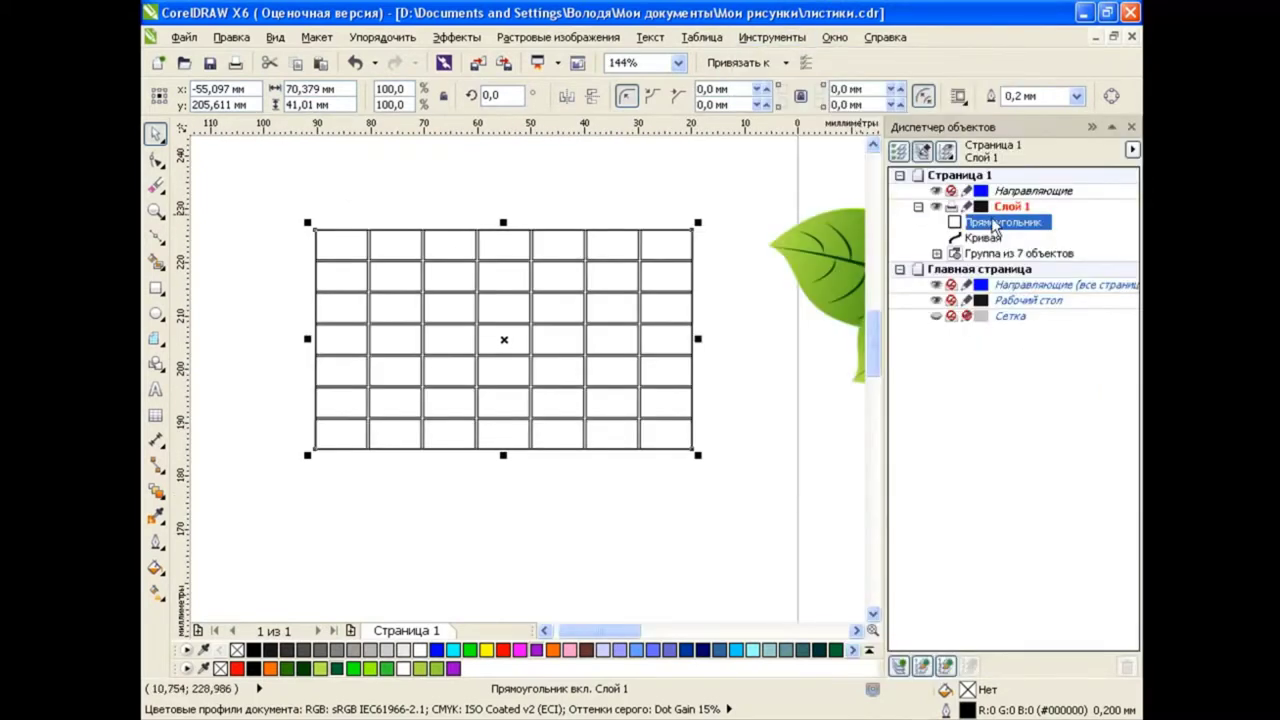
drag(995, 228, 1010, 264)
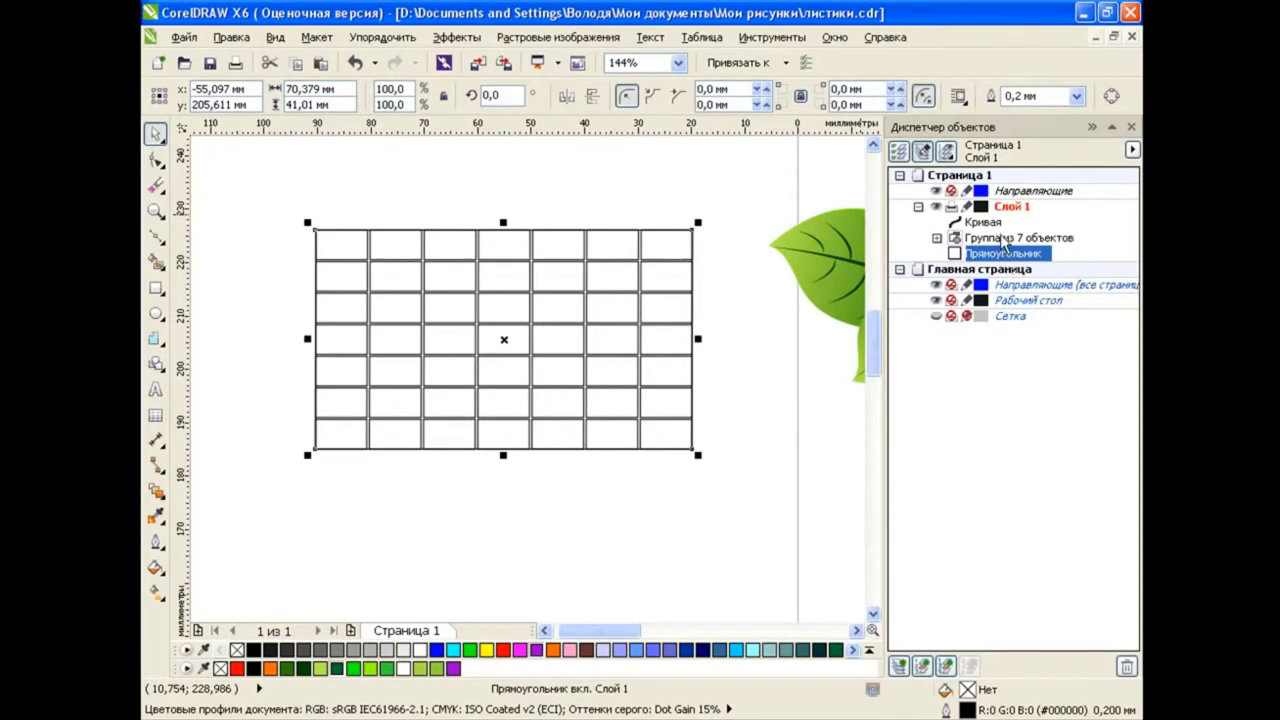
Step: Confirm the rectangle sits under the grid and fill it yellow-green (R180 G230 B75)
click(1004, 240)
click(632, 294)
drag(632, 294, 689, 229)
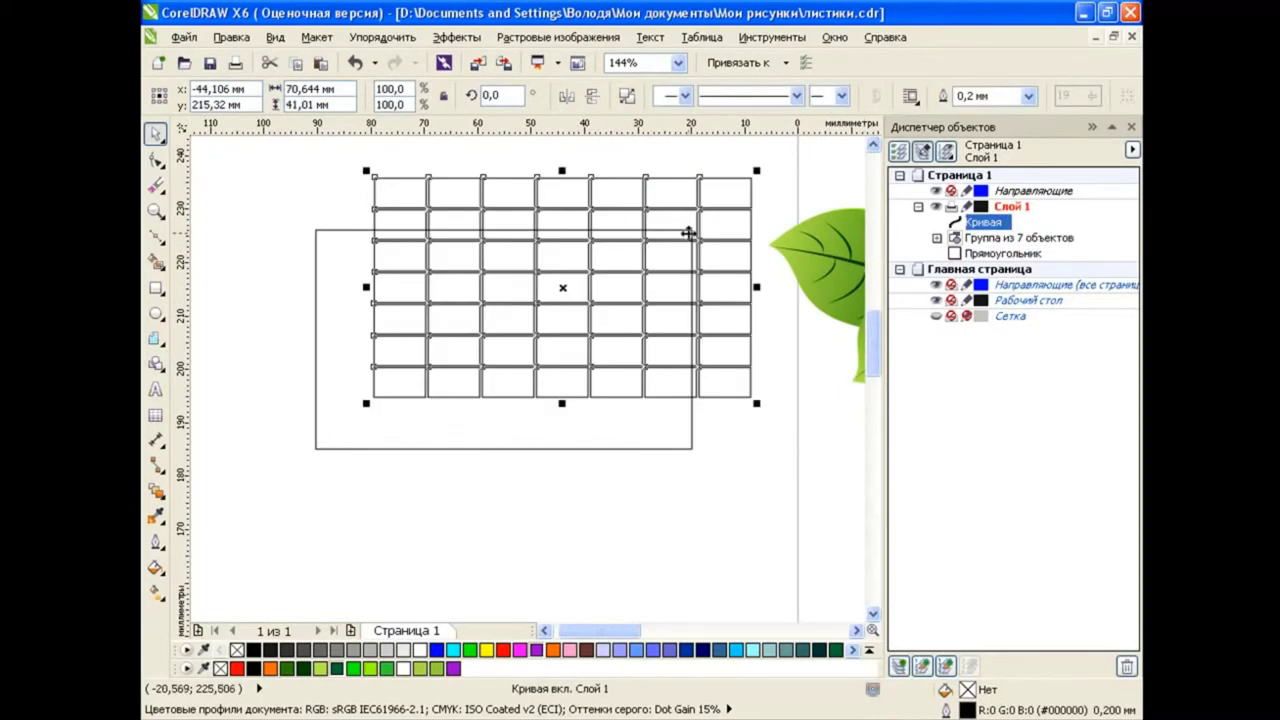
click(355, 62)
click(768, 421)
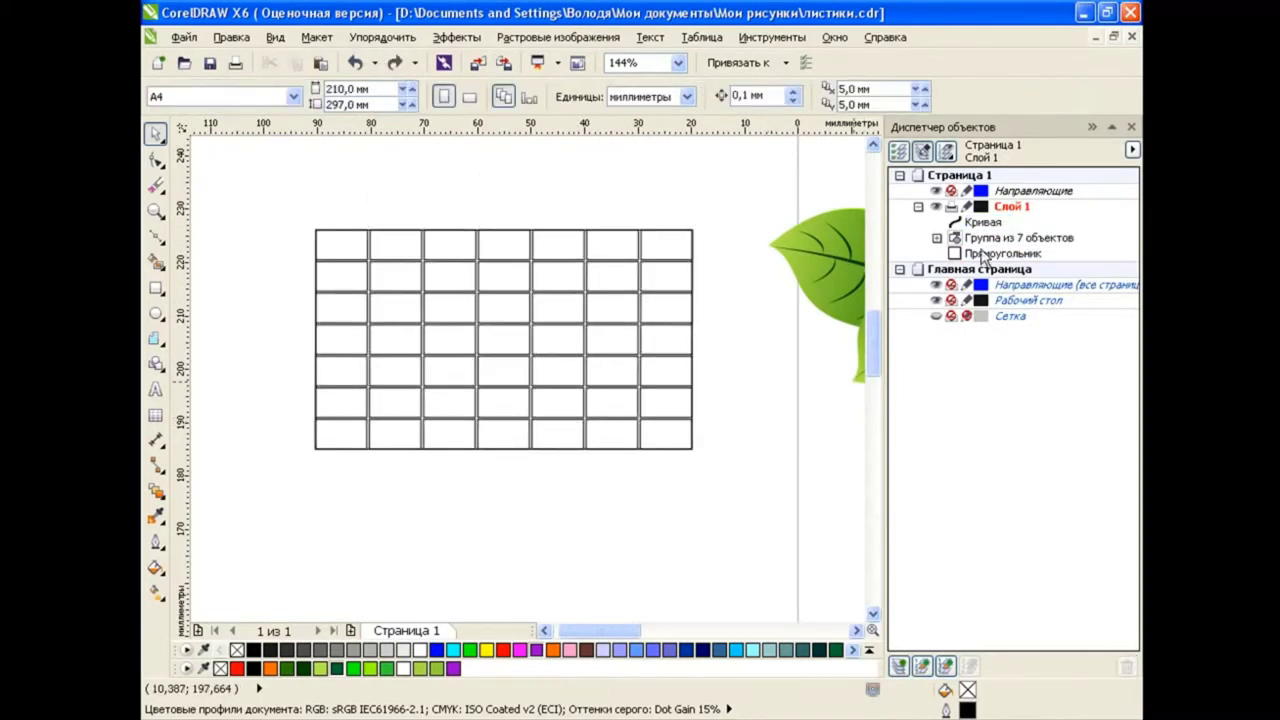
key(Tab)
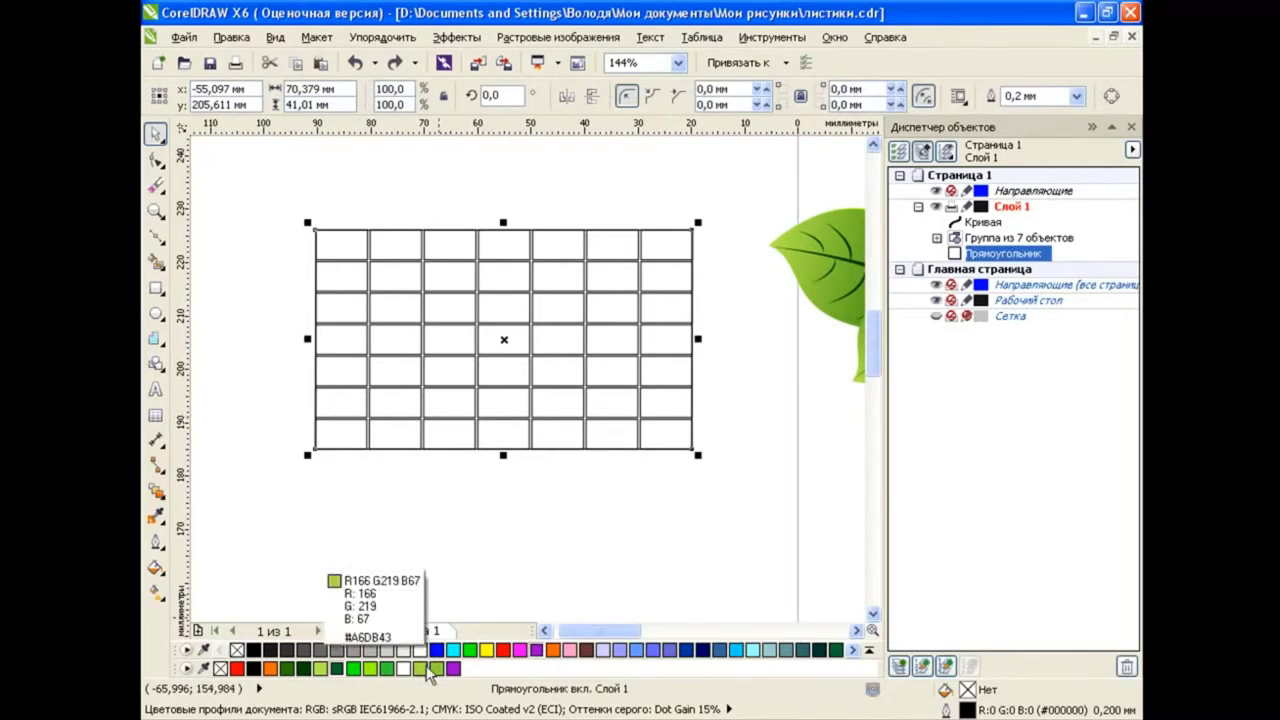
click(319, 668)
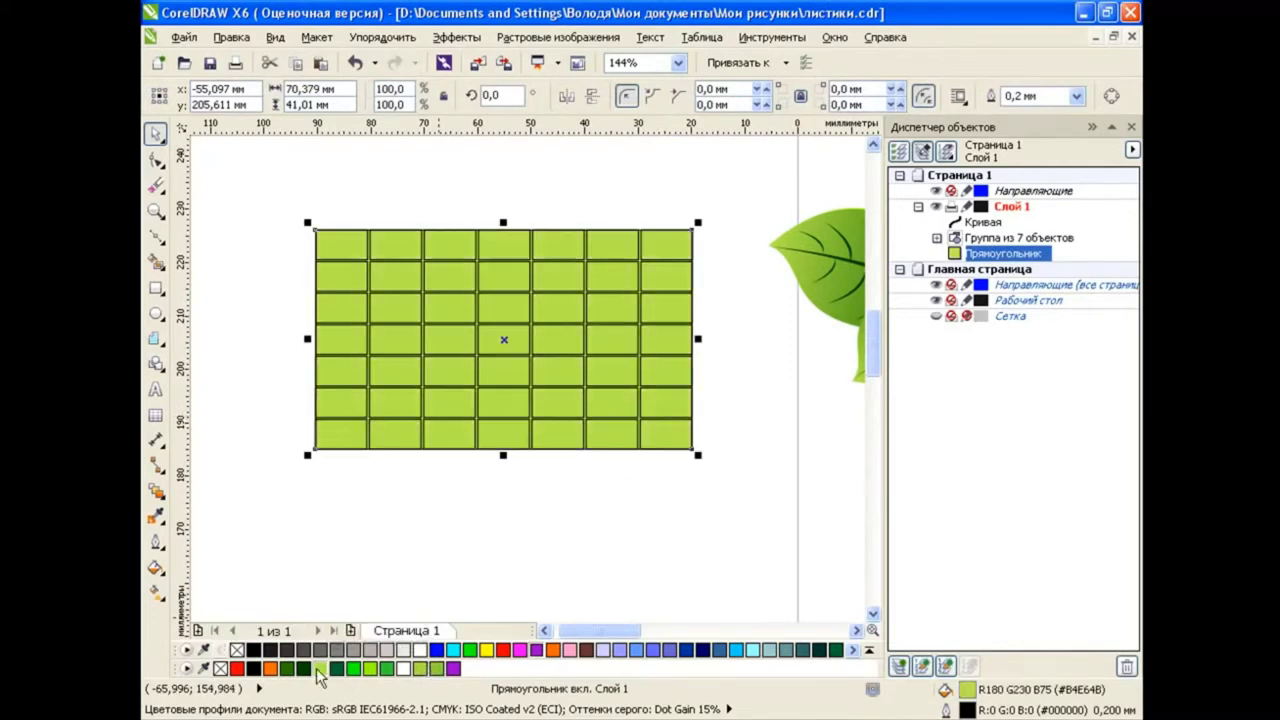
click(595, 535)
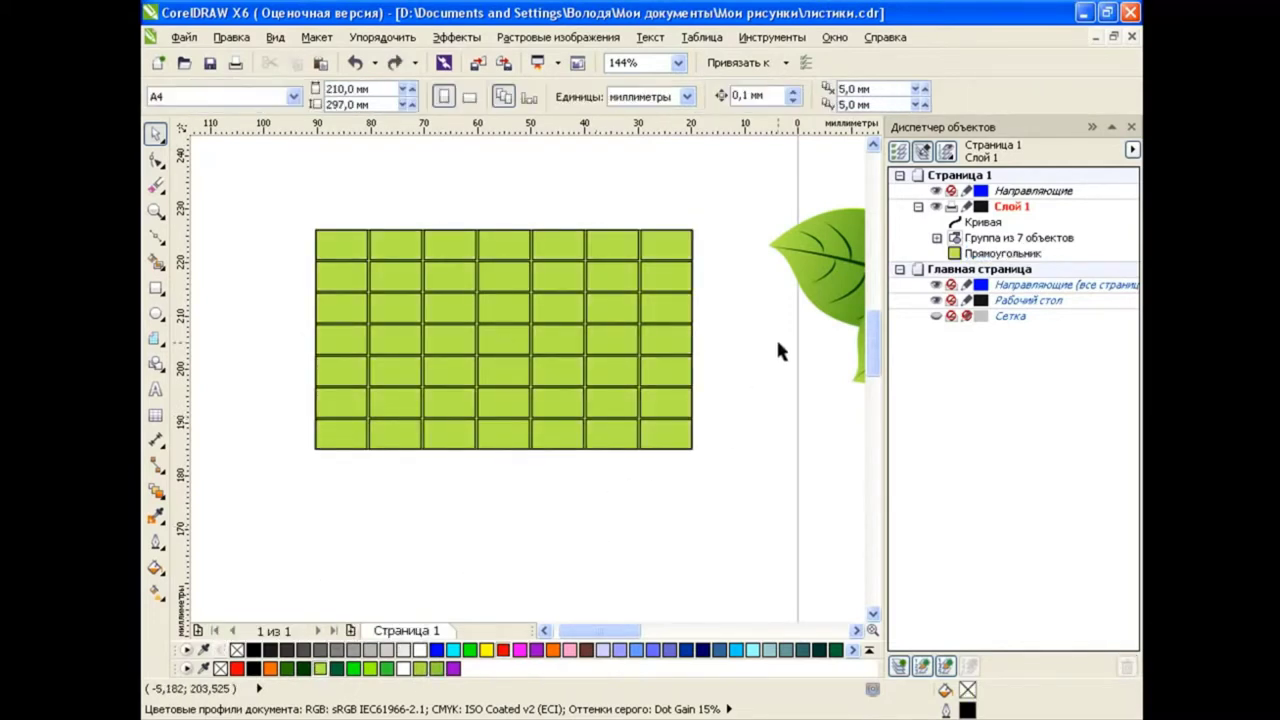
Step: Move the leaf group over the grid and rotate it slightly
mouse_move(776, 337)
mouse_down()
mouse_move(386, 323)
mouse_move(392, 305)
mouse_up()
click(392, 305)
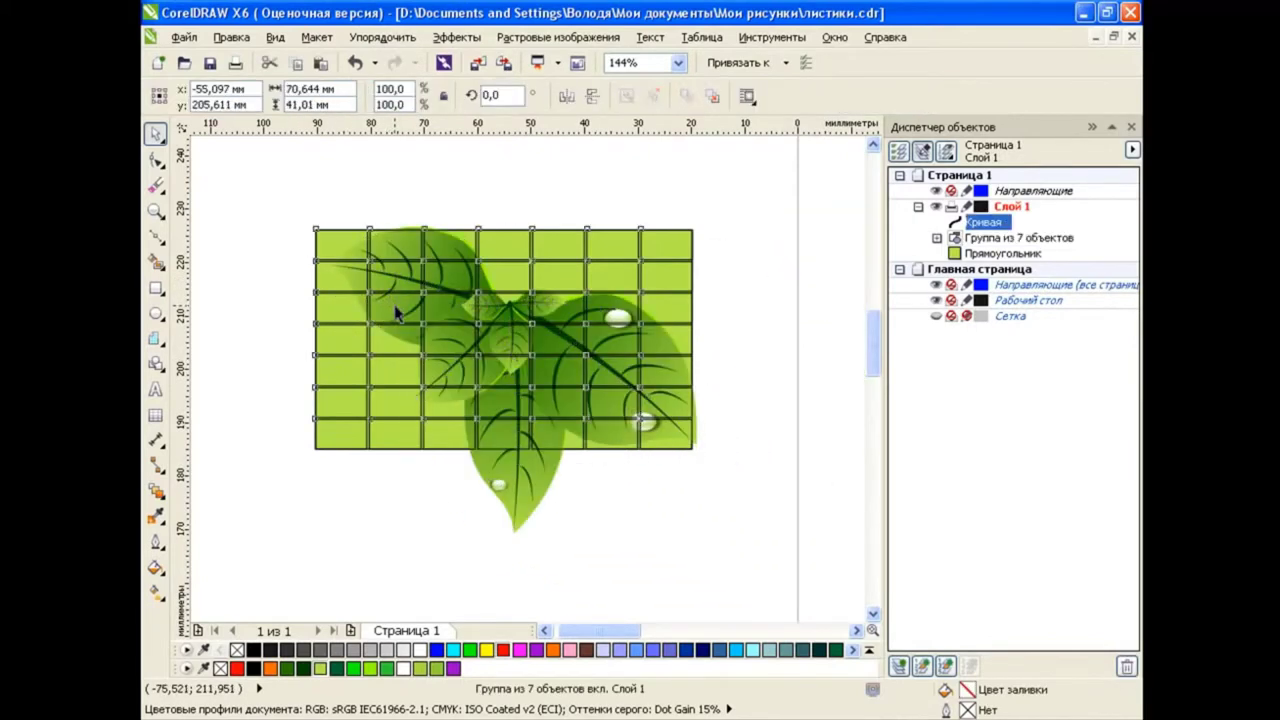
double_click(551, 495)
mouse_move(704, 218)
mouse_down()
mouse_move(693, 187)
mouse_move(674, 191)
mouse_up()
click(861, 331)
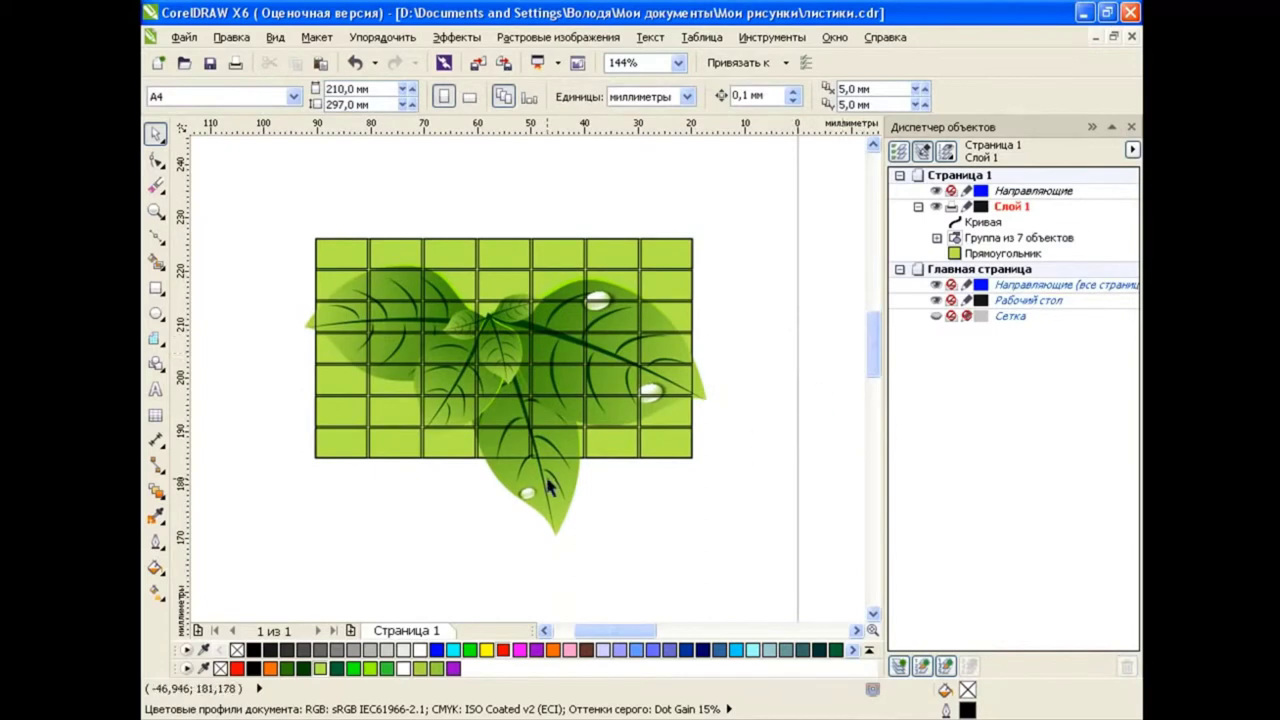
Step: PowerClip the leaf group inside the tile grid
click(551, 488)
click(794, 485)
click(551, 488)
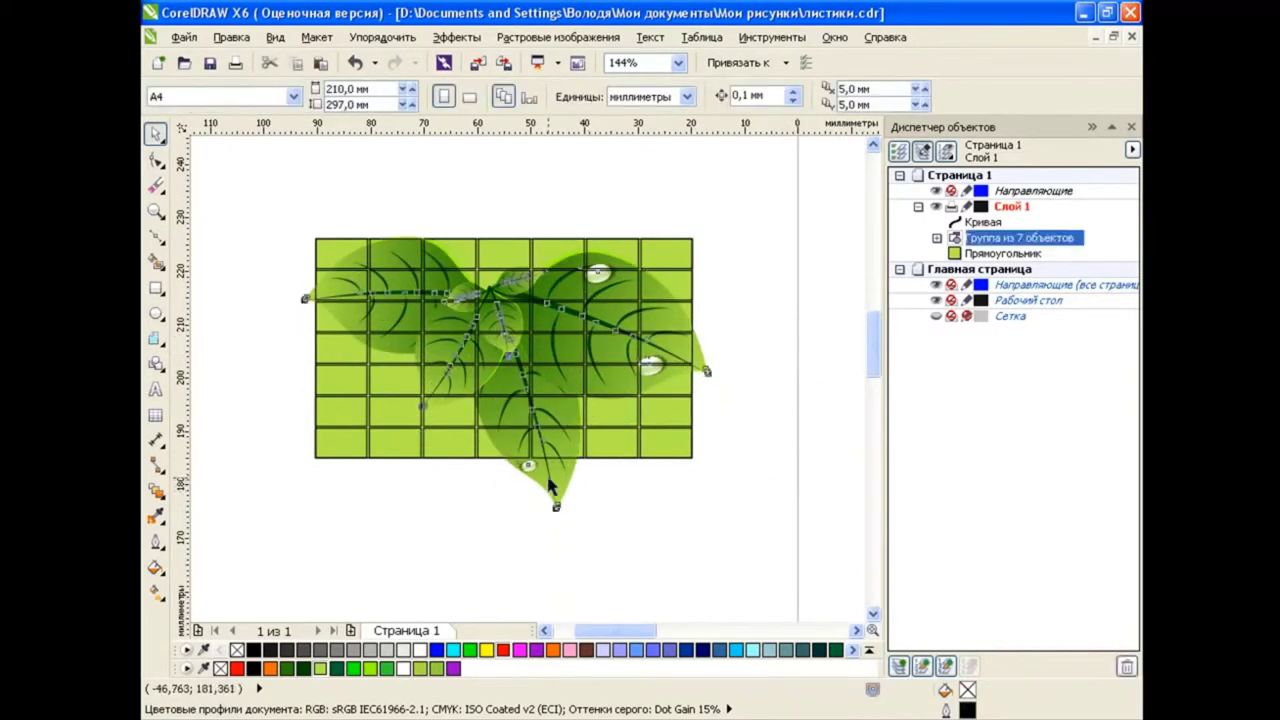
mouse_move(551, 488)
mouse_down()
mouse_move(763, 247)
mouse_move(670, 287)
mouse_up()
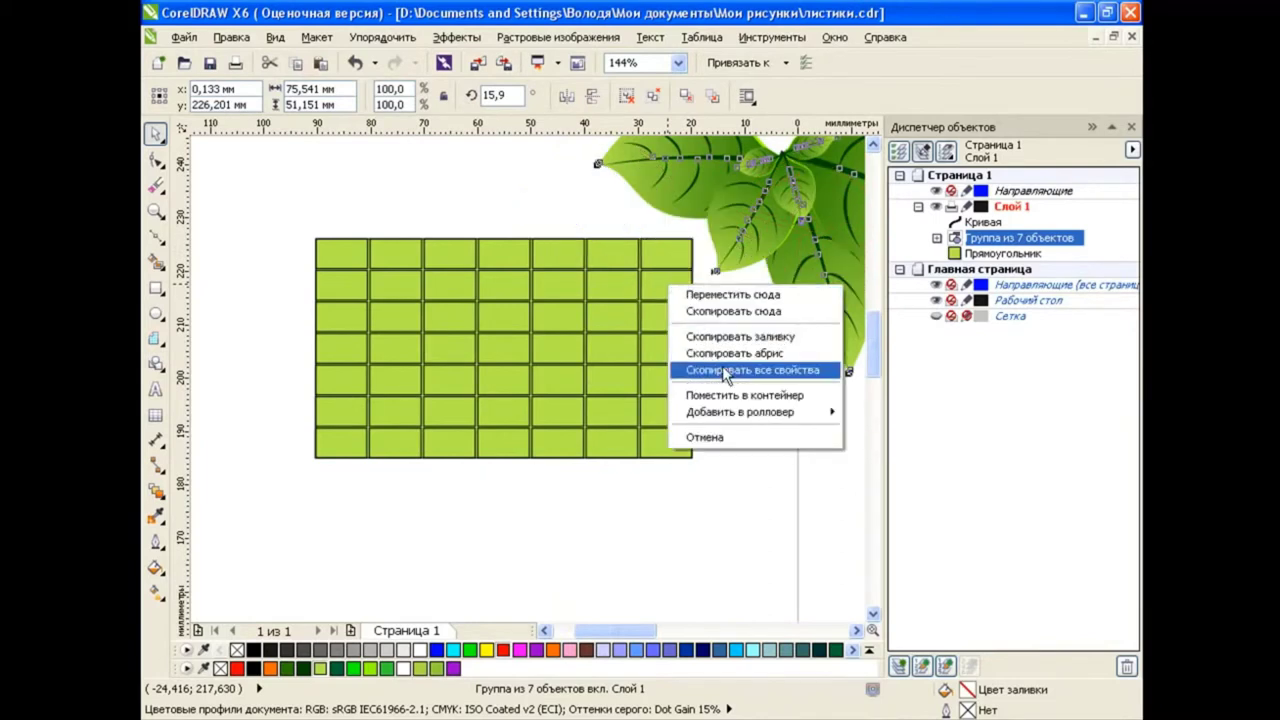
click(728, 395)
Step: Shift the clipped leaves up inside the grid, then move the grid up-right off the rectangle
click(382, 37)
mouse_move(483, 311)
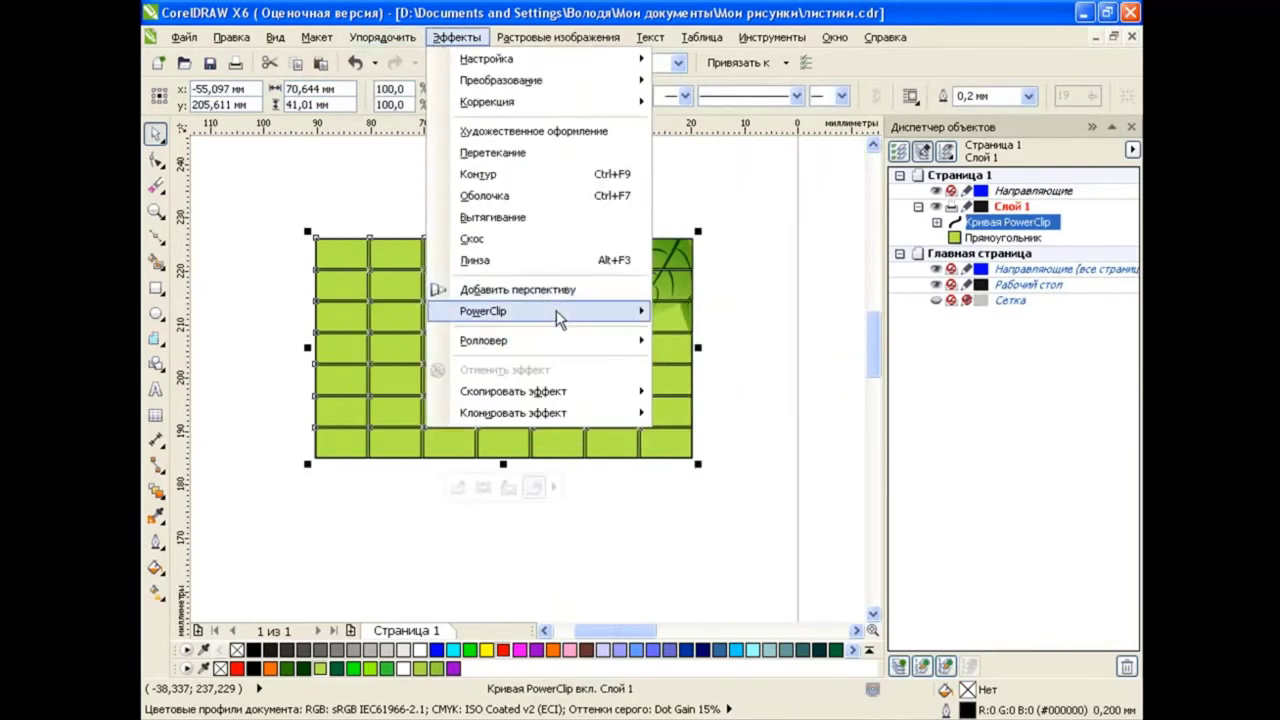
click(736, 360)
drag(690, 303, 468, 388)
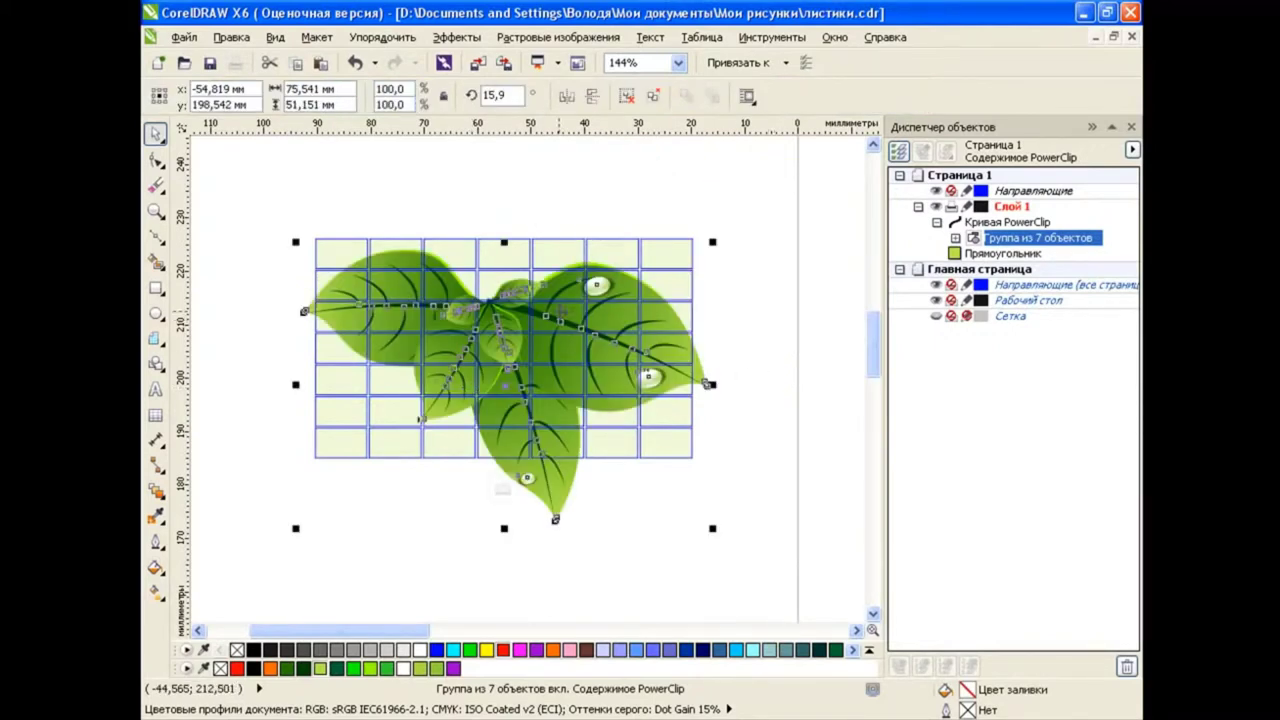
drag(559, 311, 559, 272)
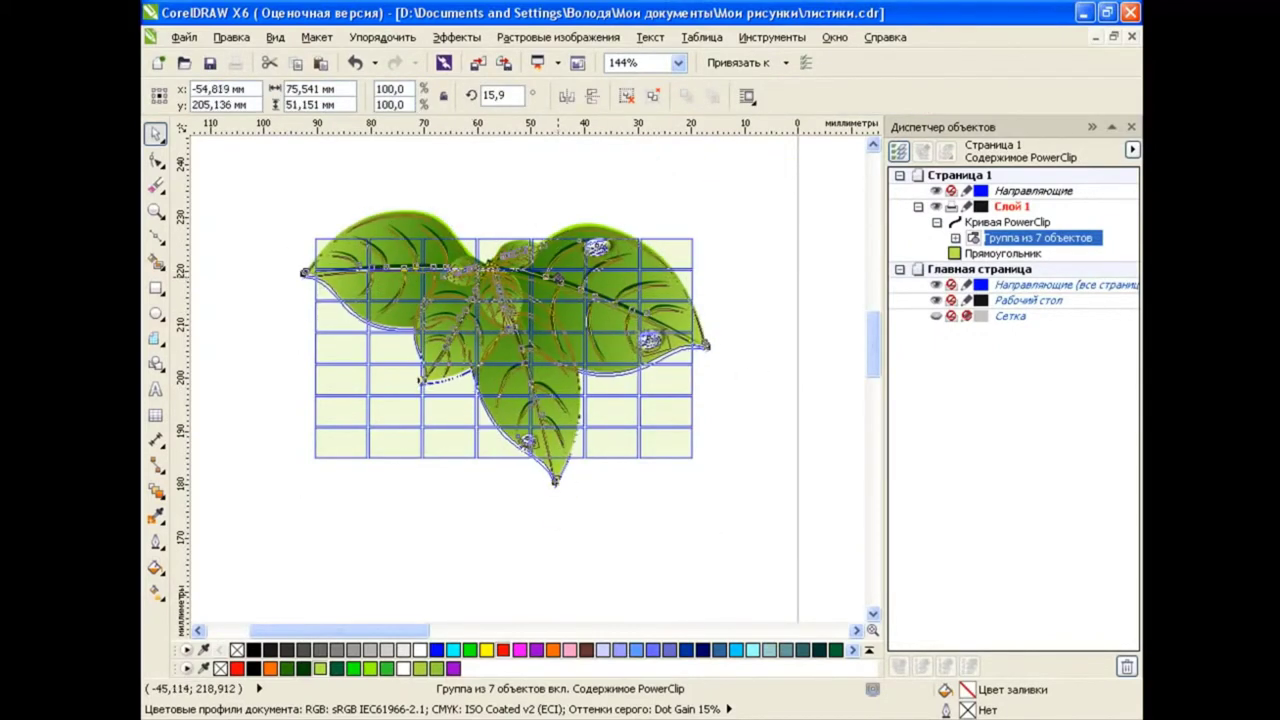
click(457, 37)
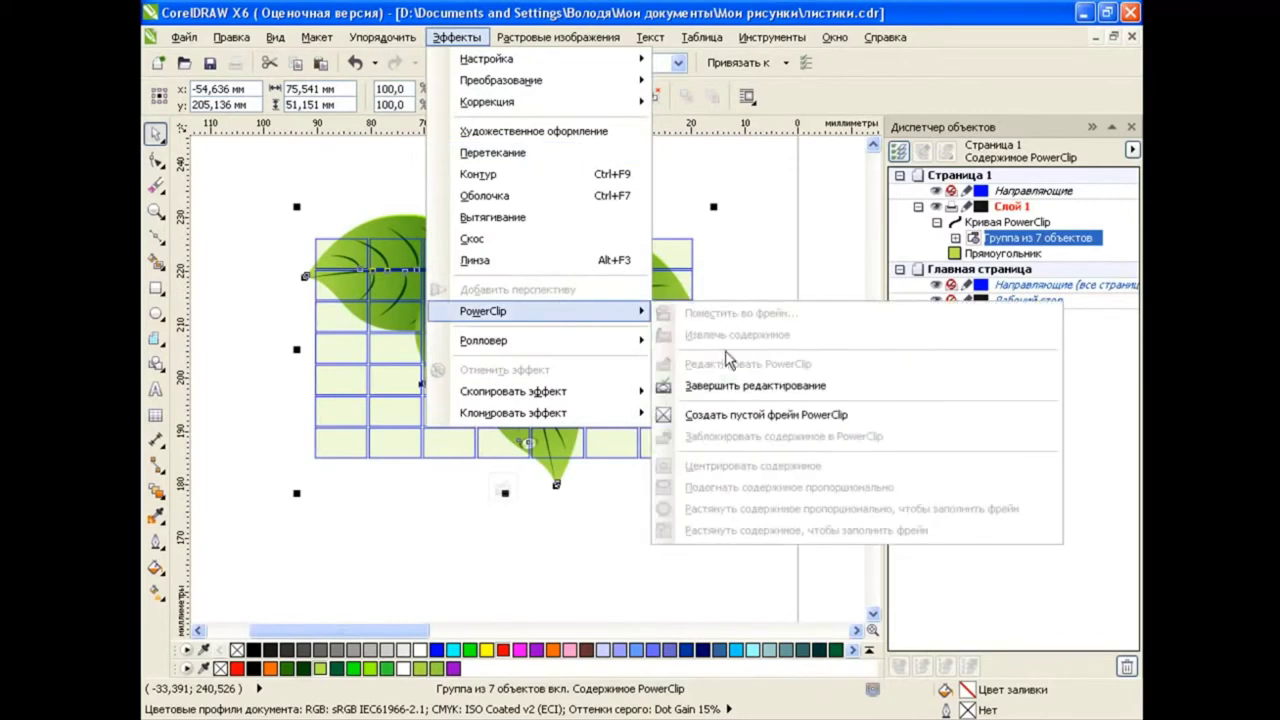
click(757, 384)
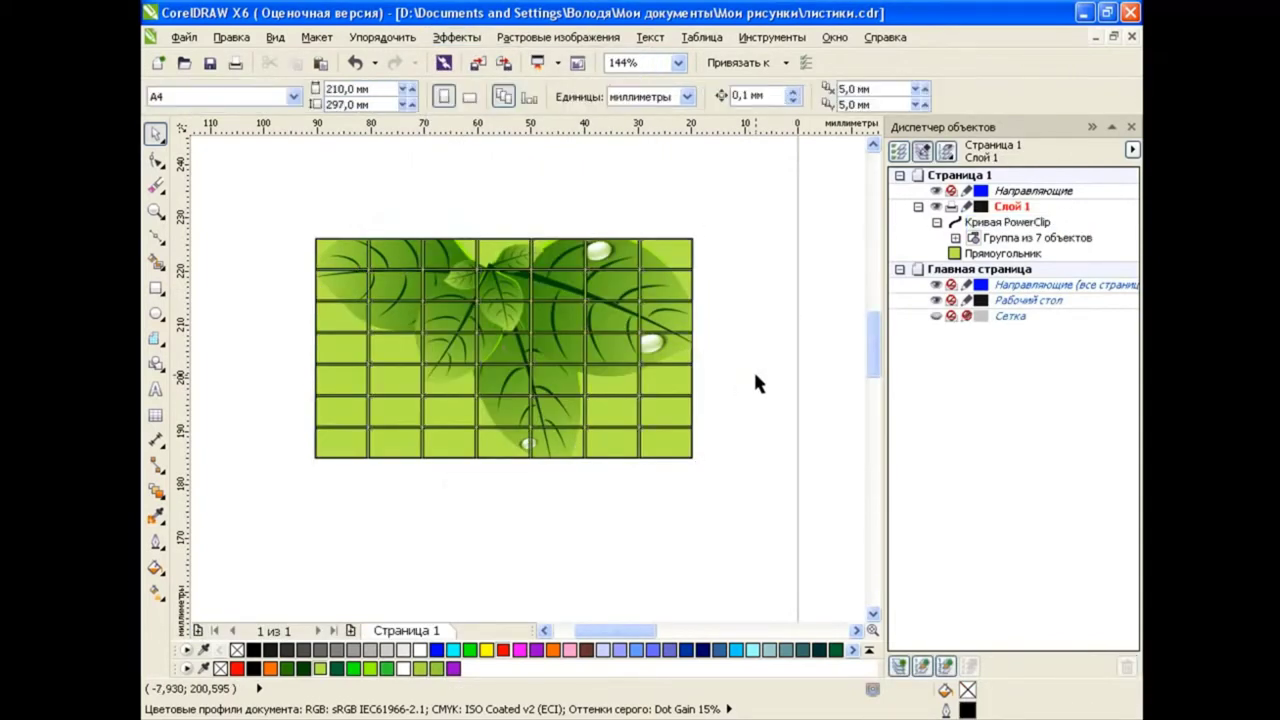
drag(559, 451, 710, 383)
Step: PowerClip a copy of the leaf group inside the yellow-green rectangle
click(739, 475)
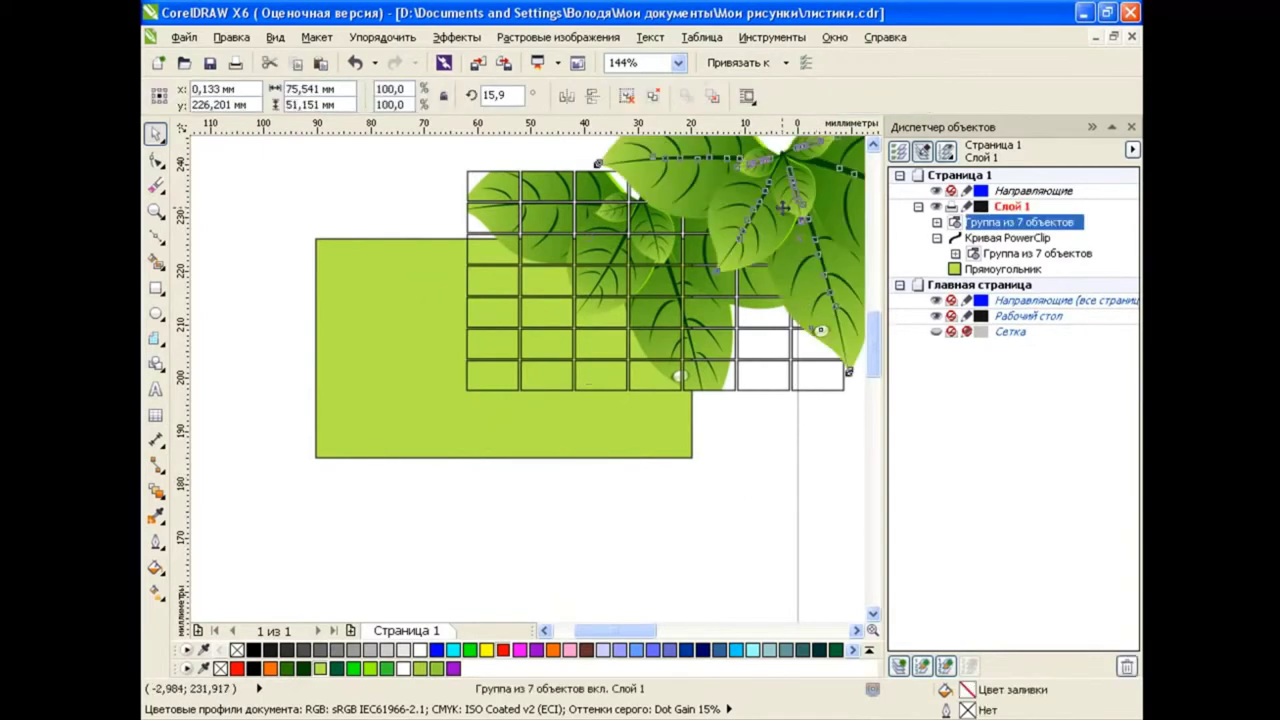
mouse_move(574, 255)
mouse_down()
mouse_move(586, 523)
mouse_move(438, 562)
mouse_up()
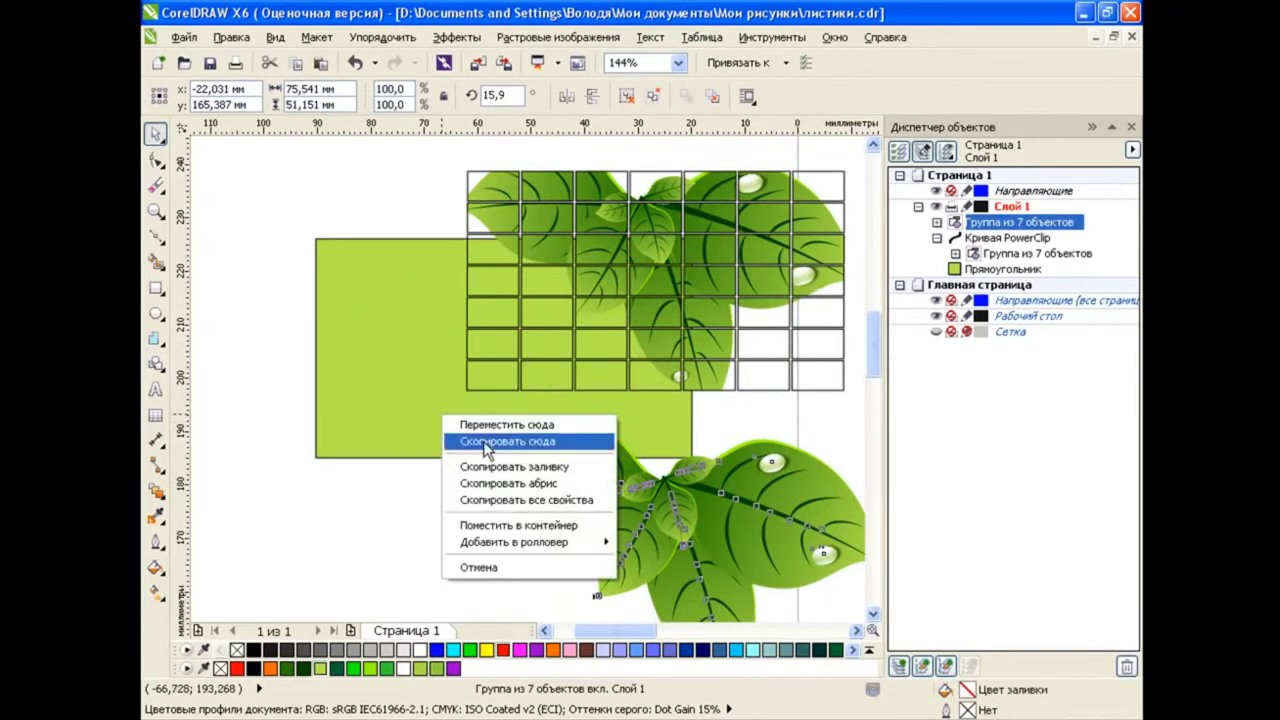
click(572, 530)
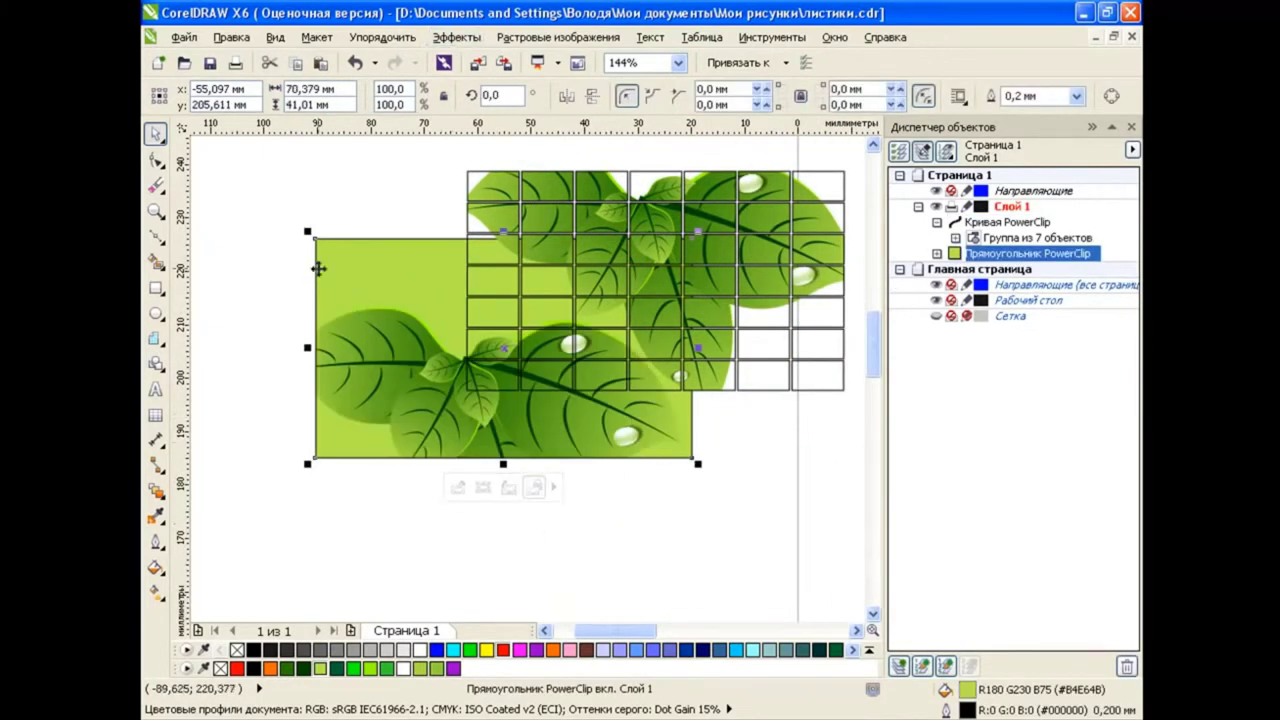
Step: Align the rectangle's clipped leaves with the grid's leaves and move the grid back over it
click(456, 37)
mouse_move(483, 311)
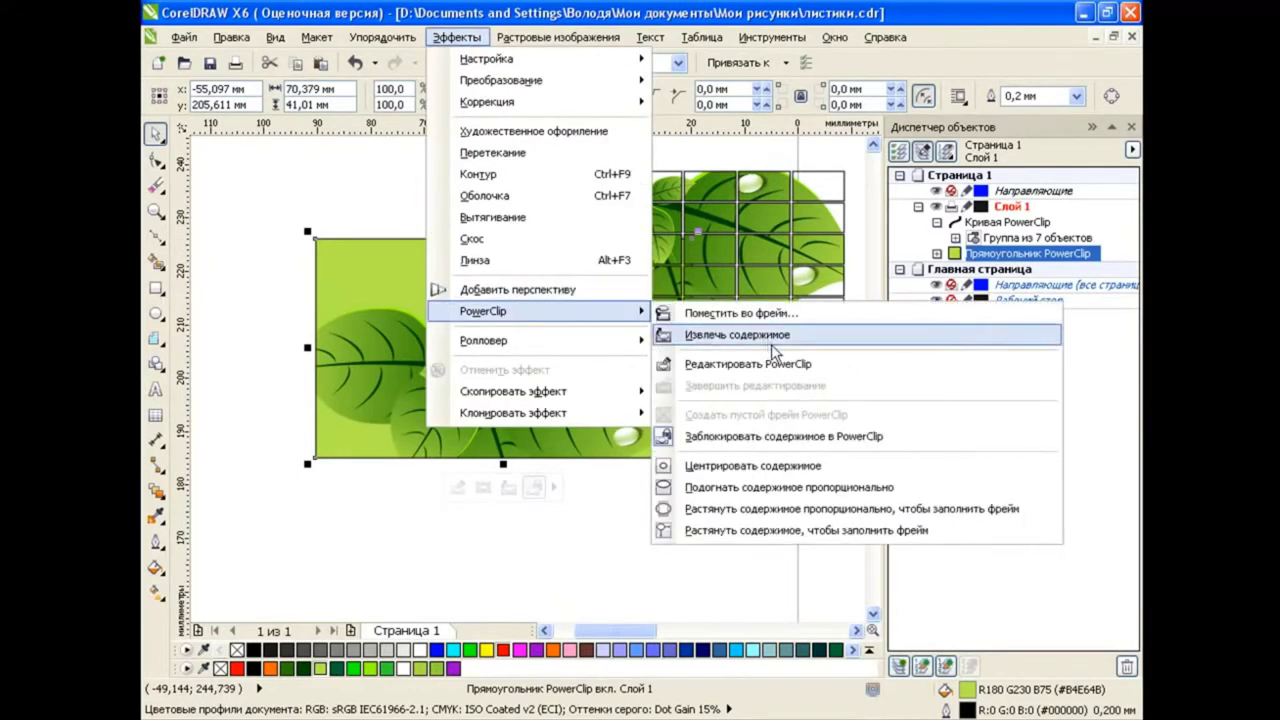
click(740, 337)
drag(550, 300, 542, 290)
click(757, 446)
click(456, 37)
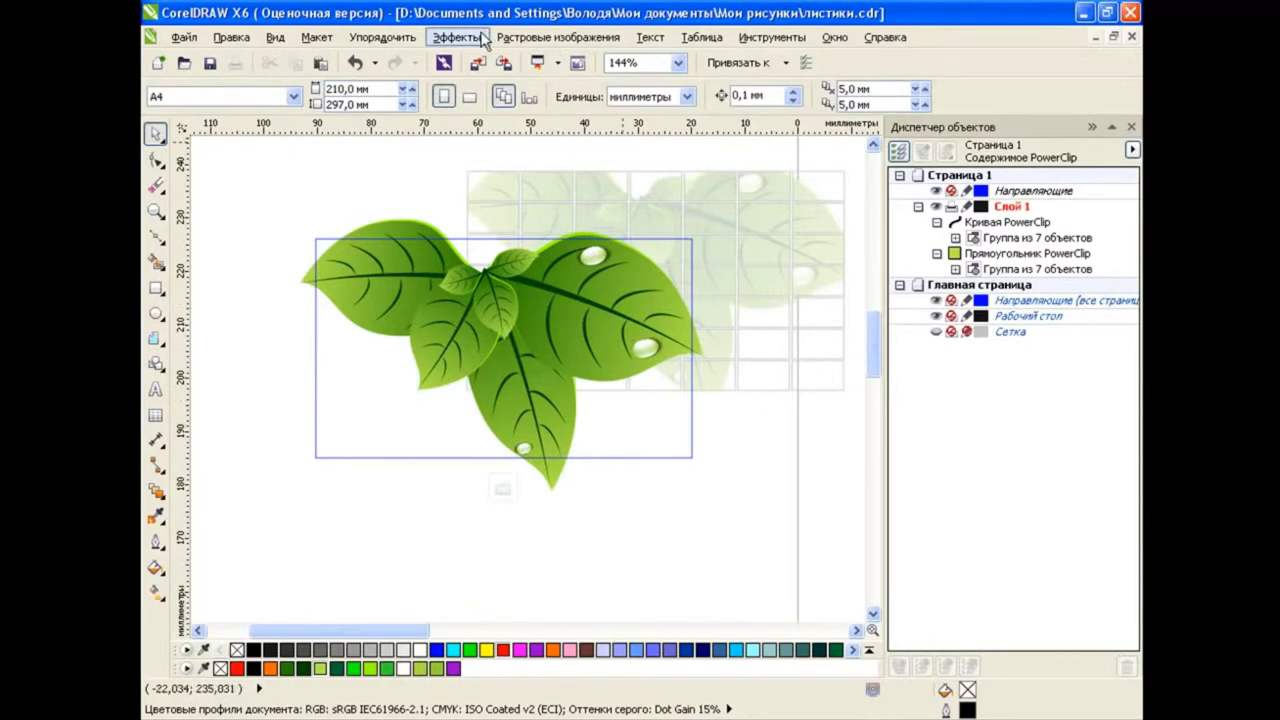
click(763, 385)
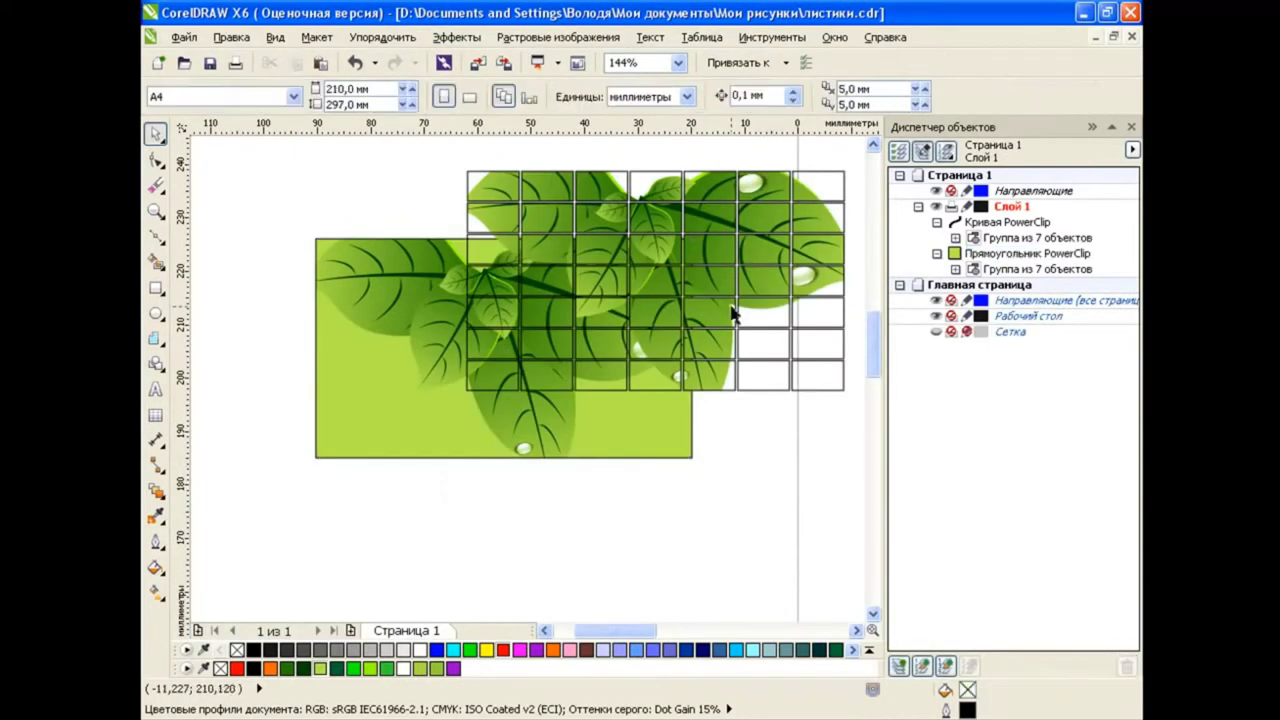
mouse_move(467, 172)
mouse_down()
mouse_move(355, 237)
mouse_move(316, 238)
mouse_up()
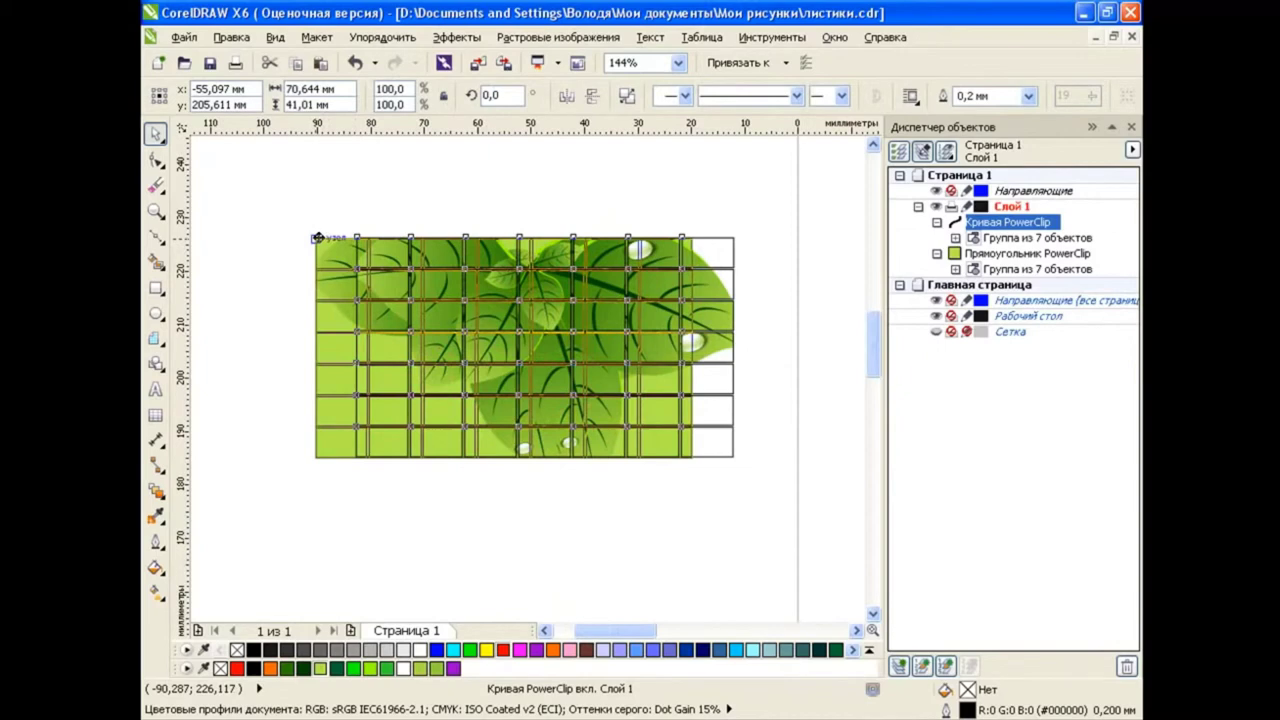
Step: Draw a small tile-sized rectangle and place it right of the leaf grid
click(660, 501)
drag(873, 345, 875, 361)
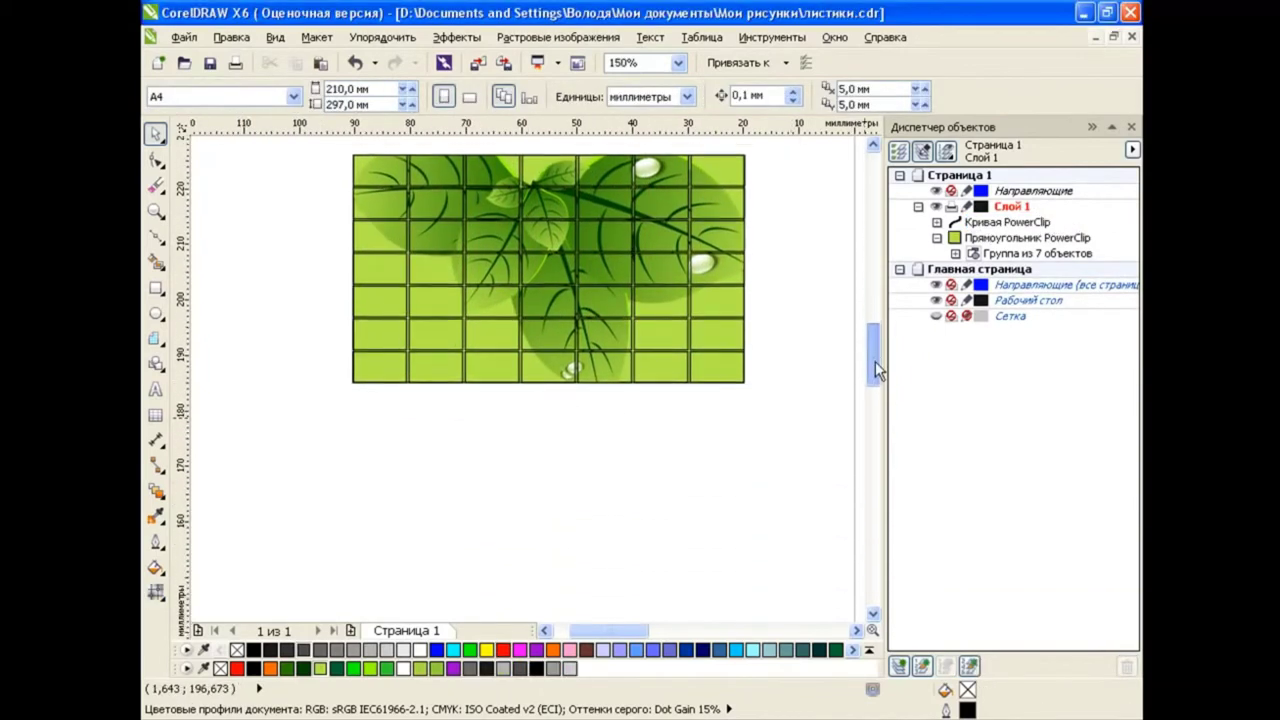
scroll(493, 320, up, 2)
click(156, 288)
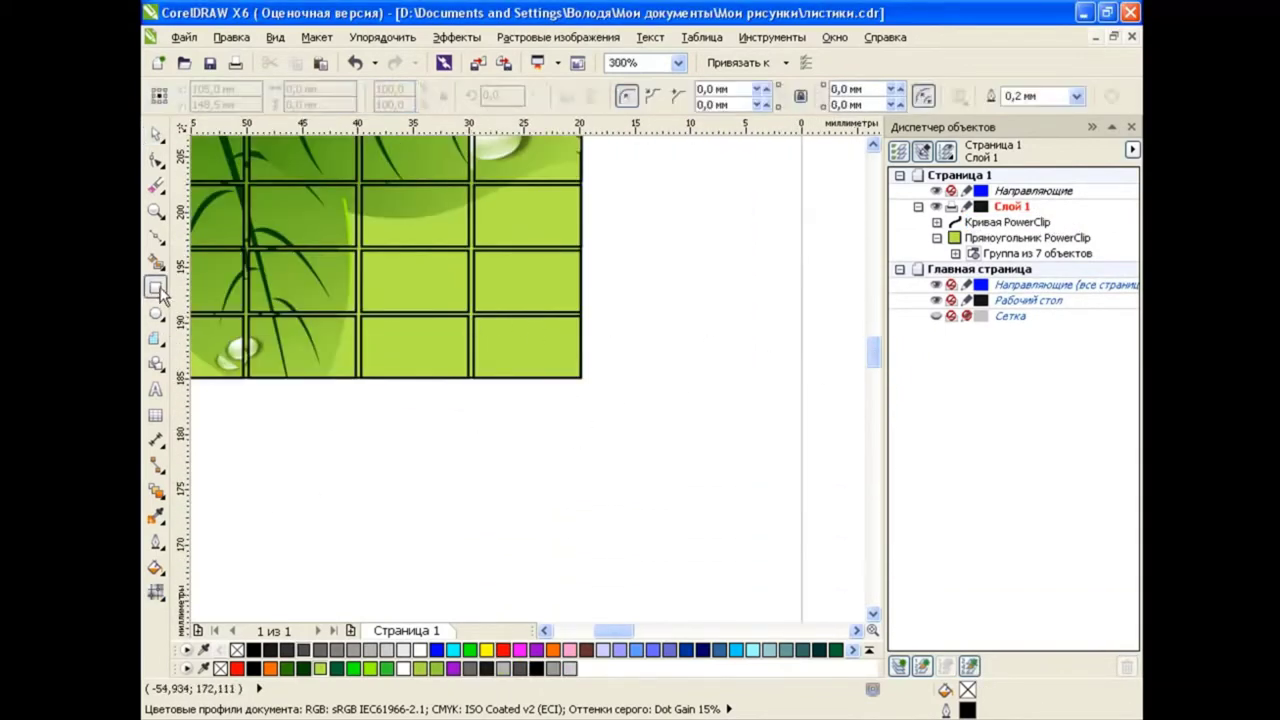
drag(580, 378, 474, 317)
key(space)
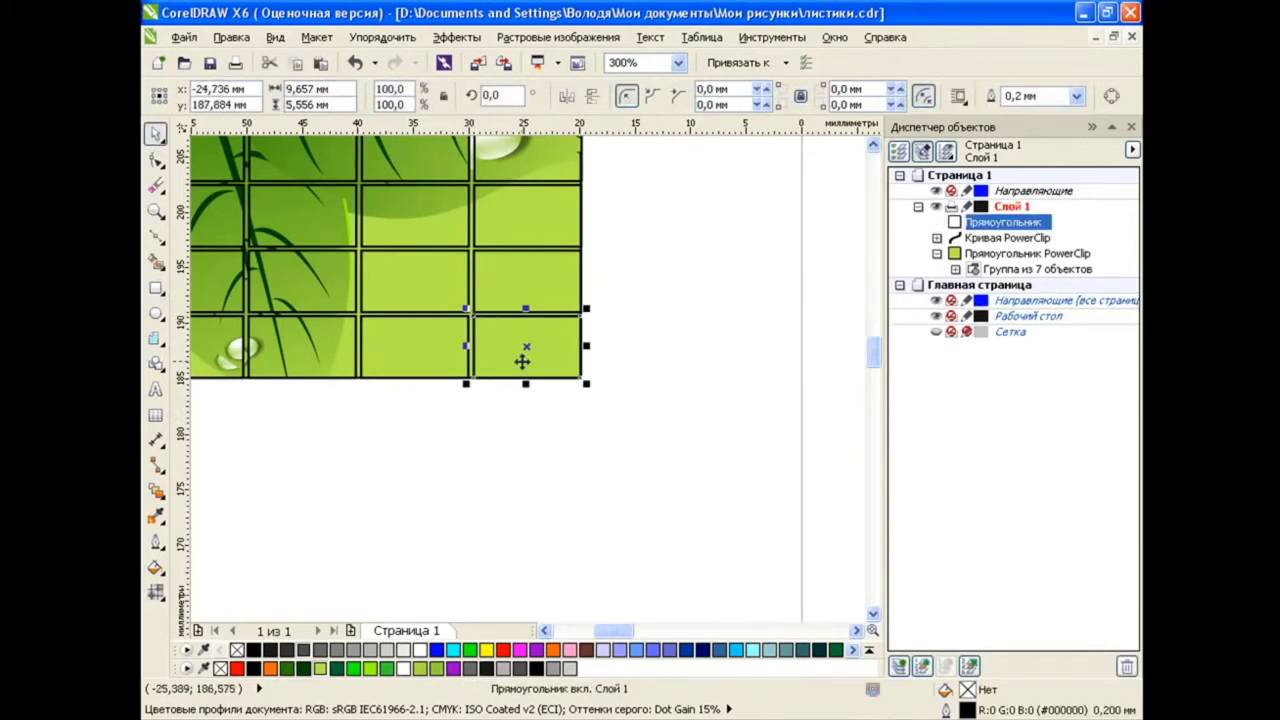
drag(523, 362, 648, 348)
Step: Give the rectangle a 3-column mesh fill with top and left nodes black at 50 transparency
click(155, 591)
click(210, 609)
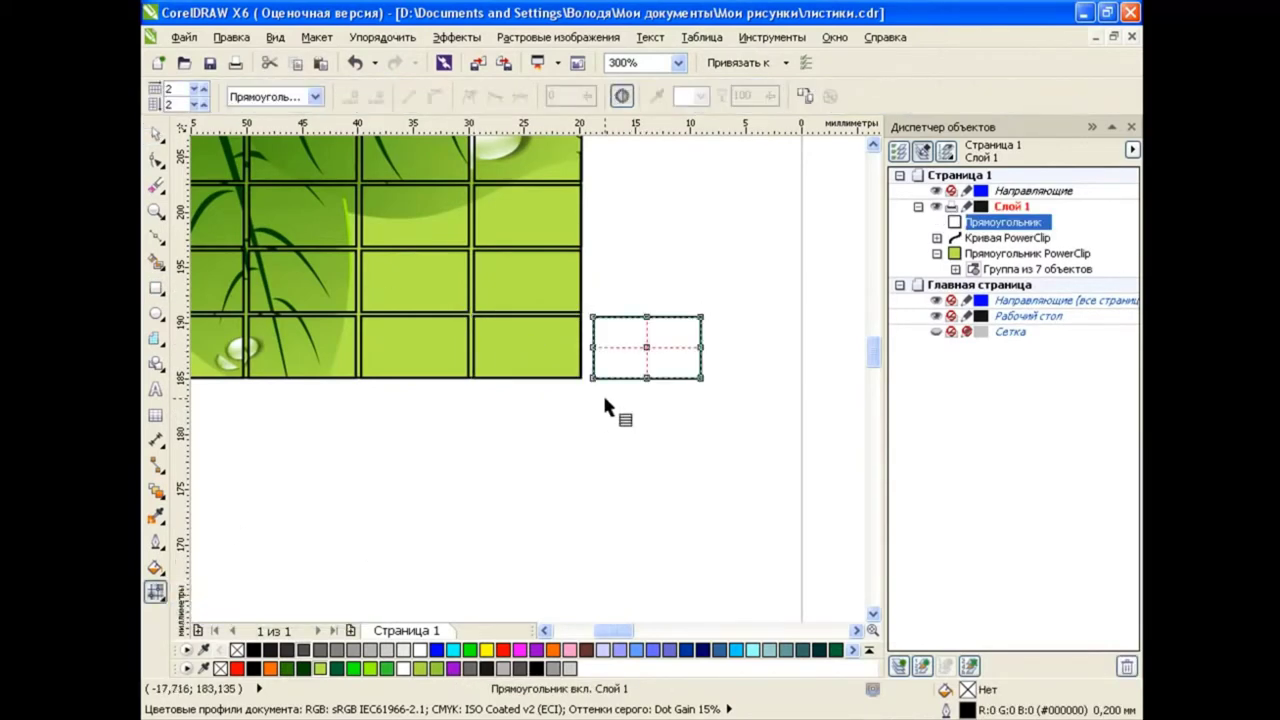
double_click(606, 347)
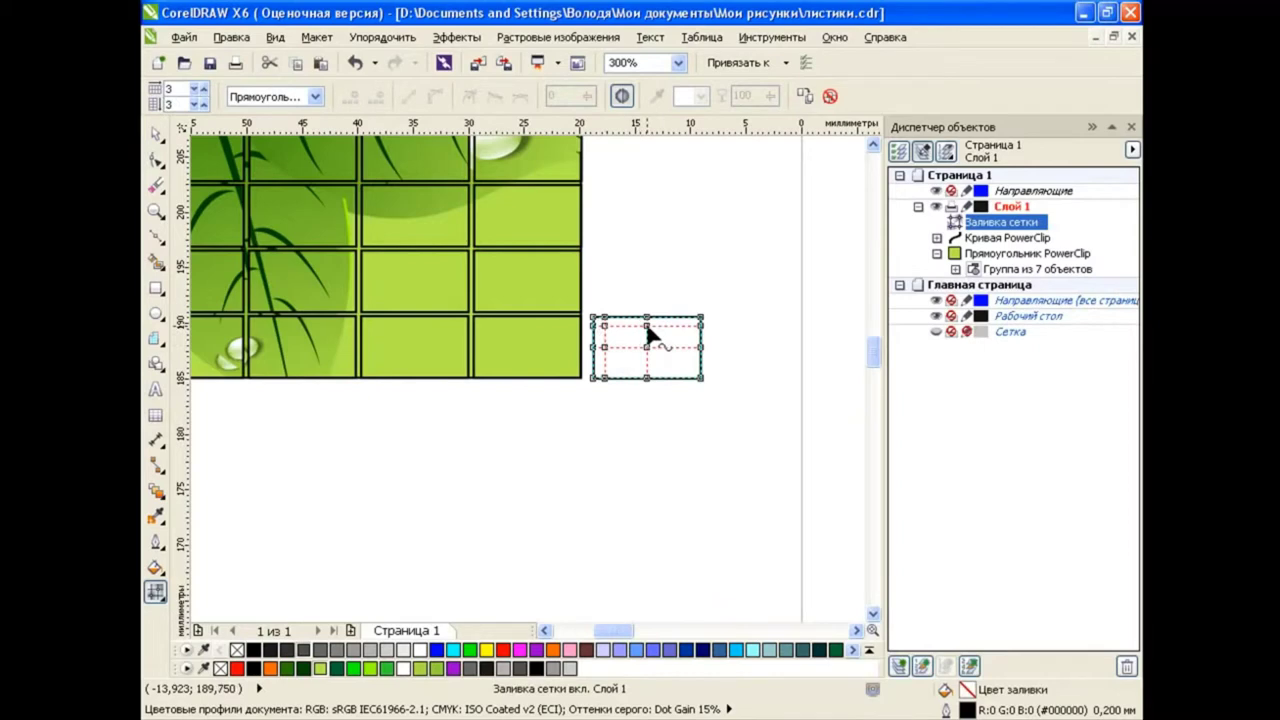
drag(722, 302, 588, 334)
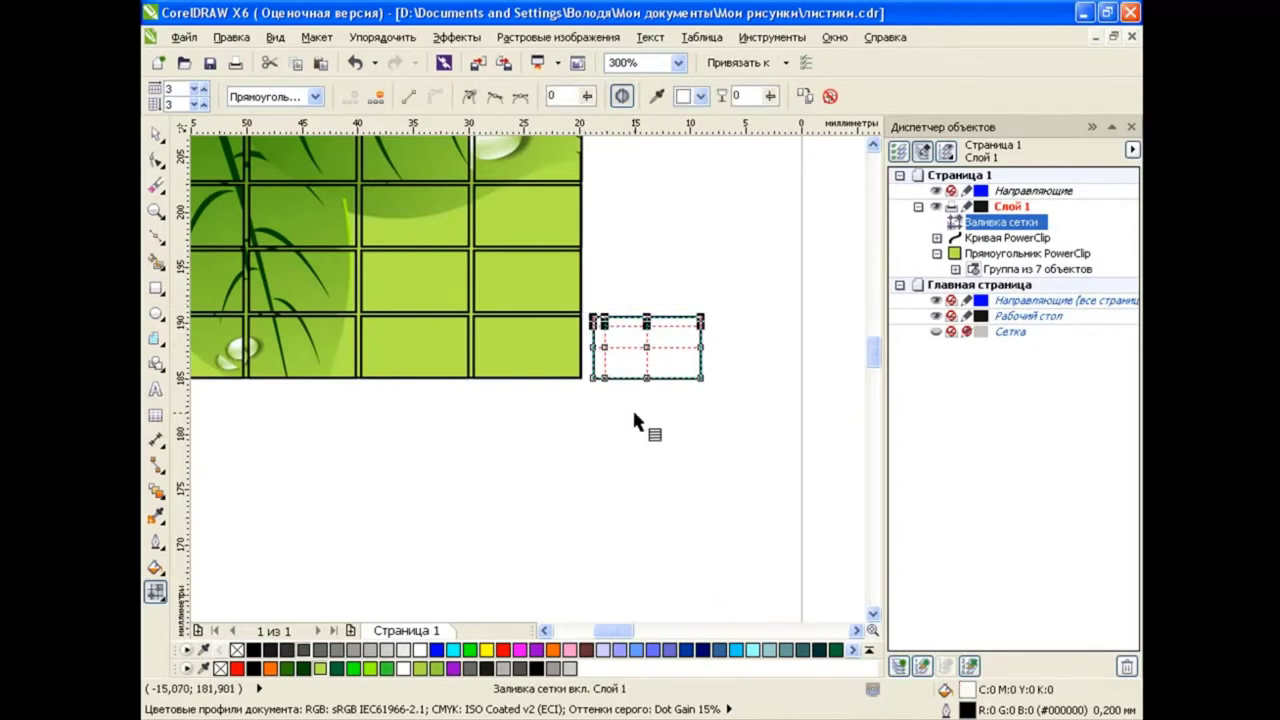
drag(620, 392, 584, 340)
click(700, 96)
click(681, 118)
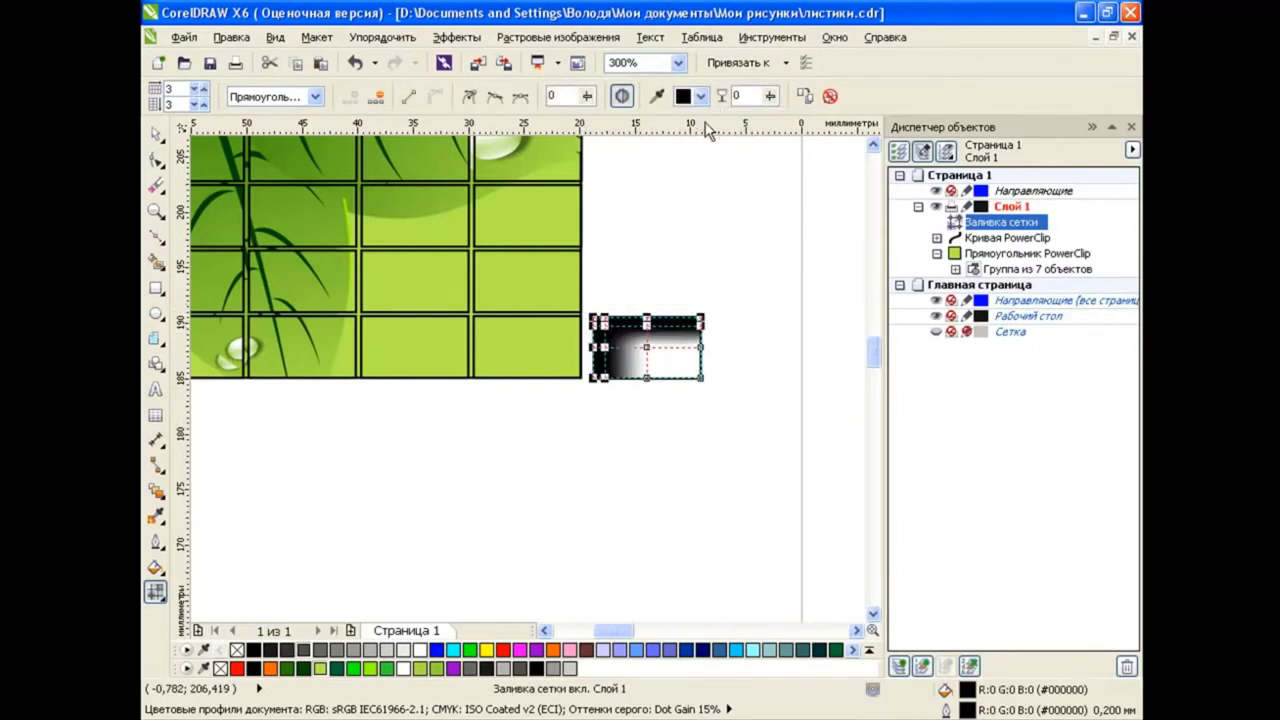
text(50)
click(813, 97)
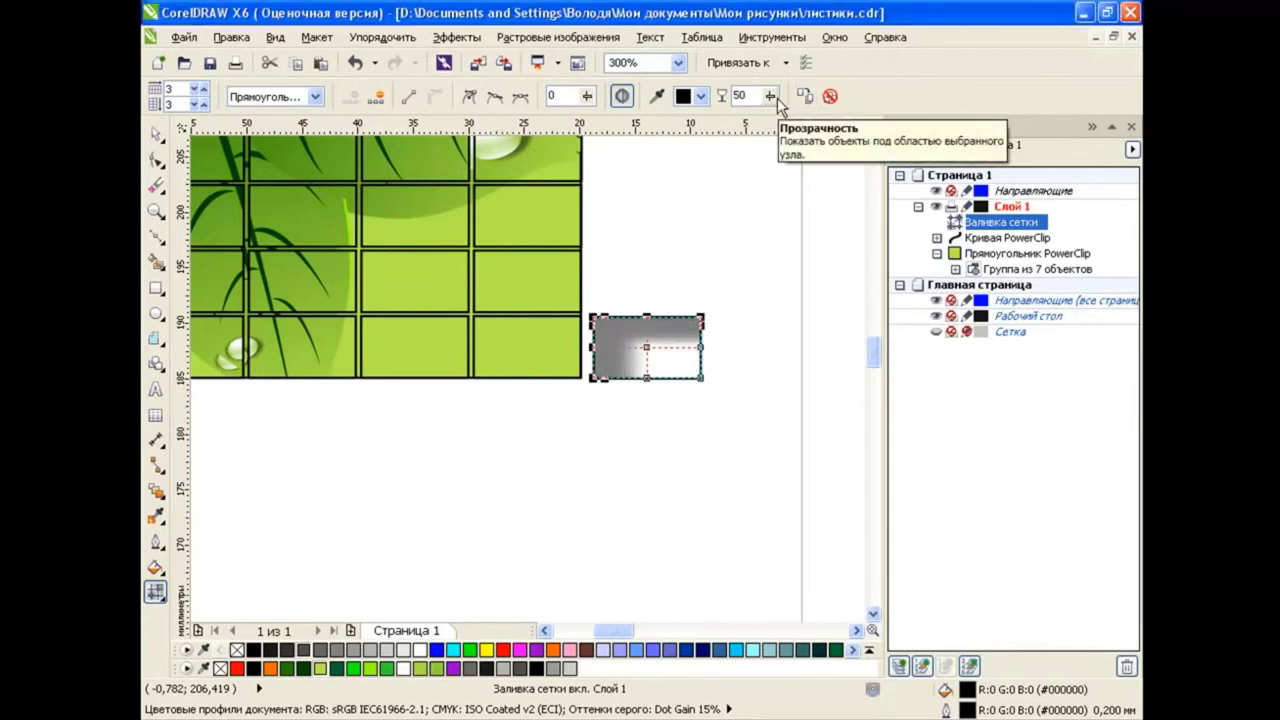
Step: Set the remaining mesh nodes to 100 transparency and move the shaded rectangle up and right
drag(732, 336, 616, 386)
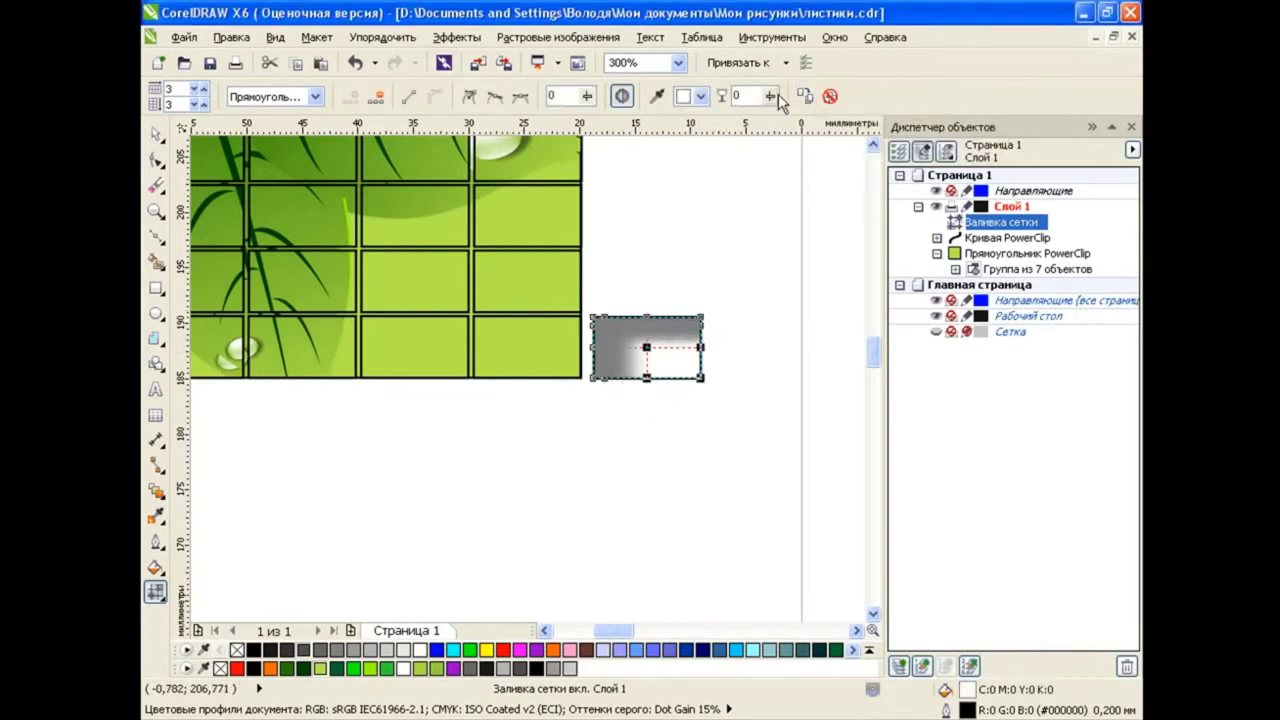
click(779, 96)
drag(845, 112, 871, 112)
click(155, 133)
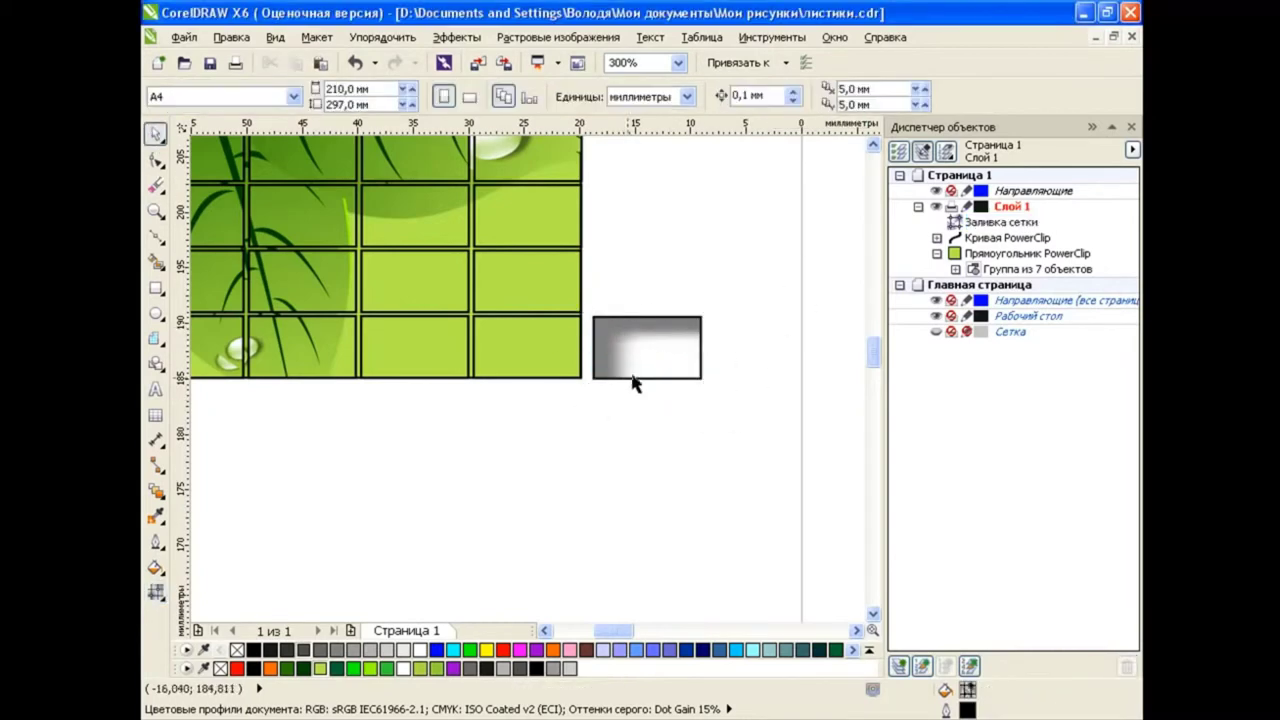
mouse_move(648, 350)
mouse_down()
mouse_move(526, 348)
mouse_move(747, 251)
mouse_up()
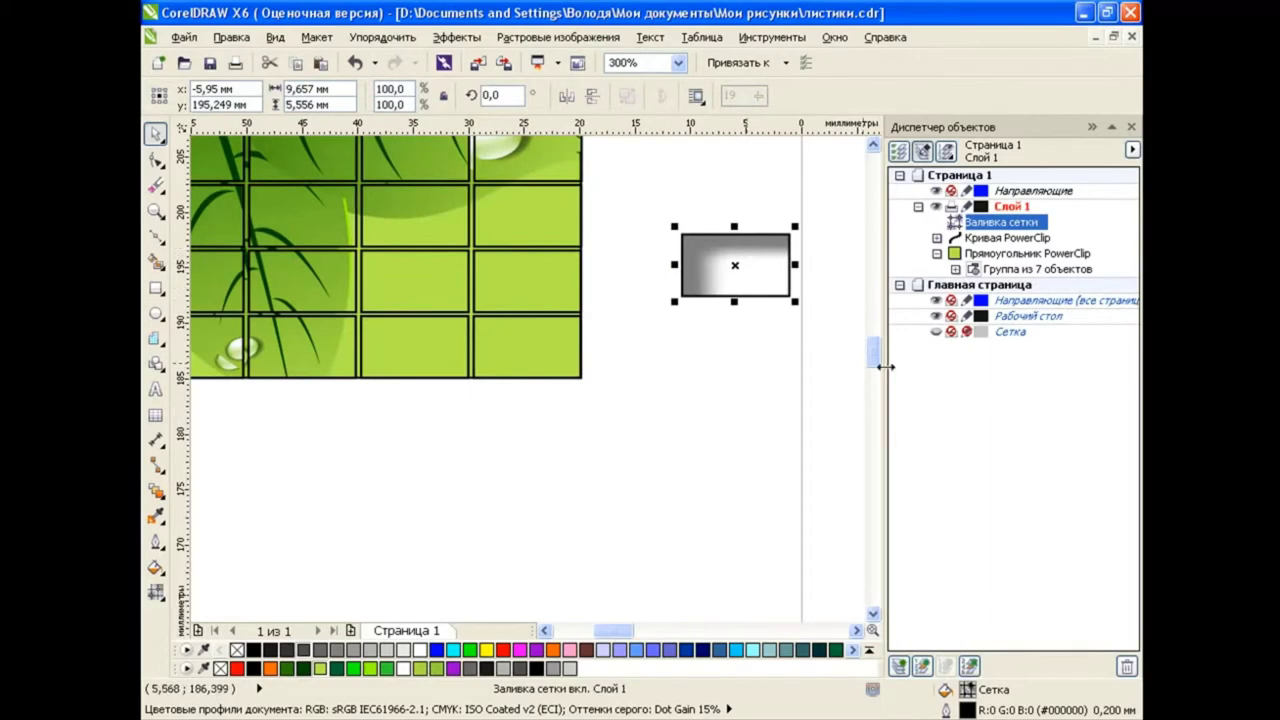
scroll(693, 478, down, 2)
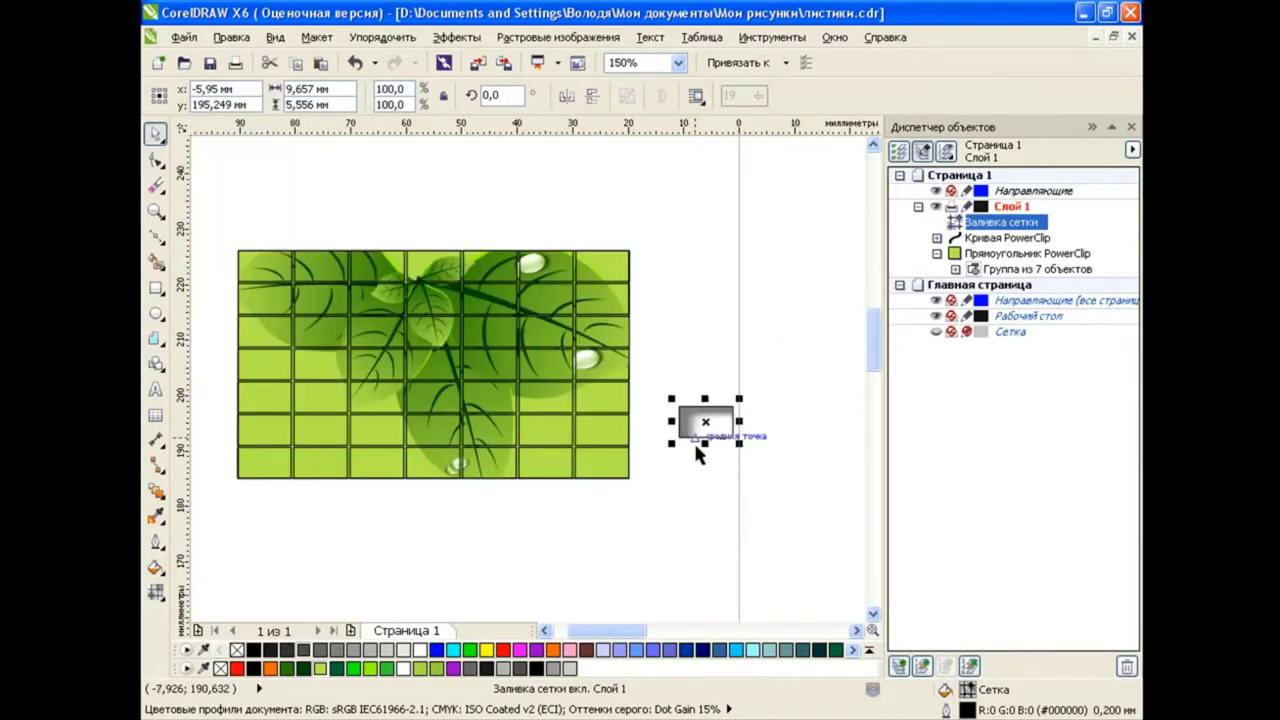
click(557, 402)
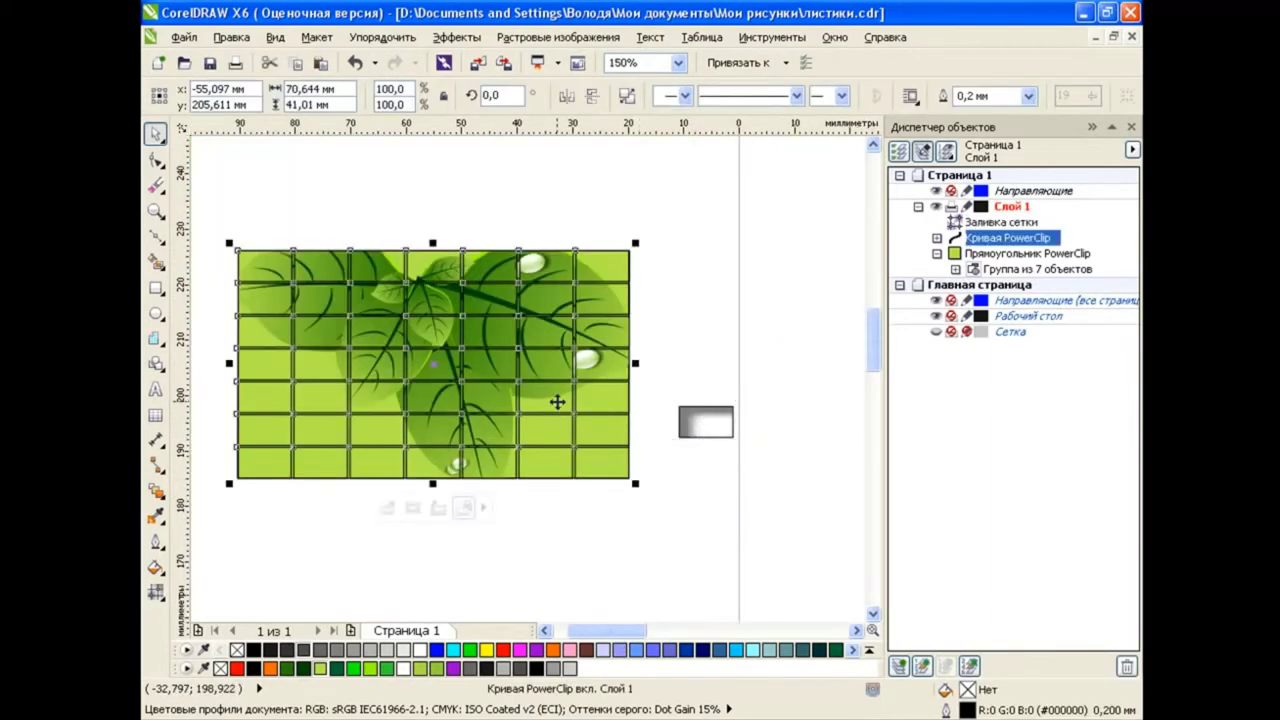
Step: Undo the stray grid move and break the PowerClip grid into separate clipped tiles
drag(598, 372, 633, 187)
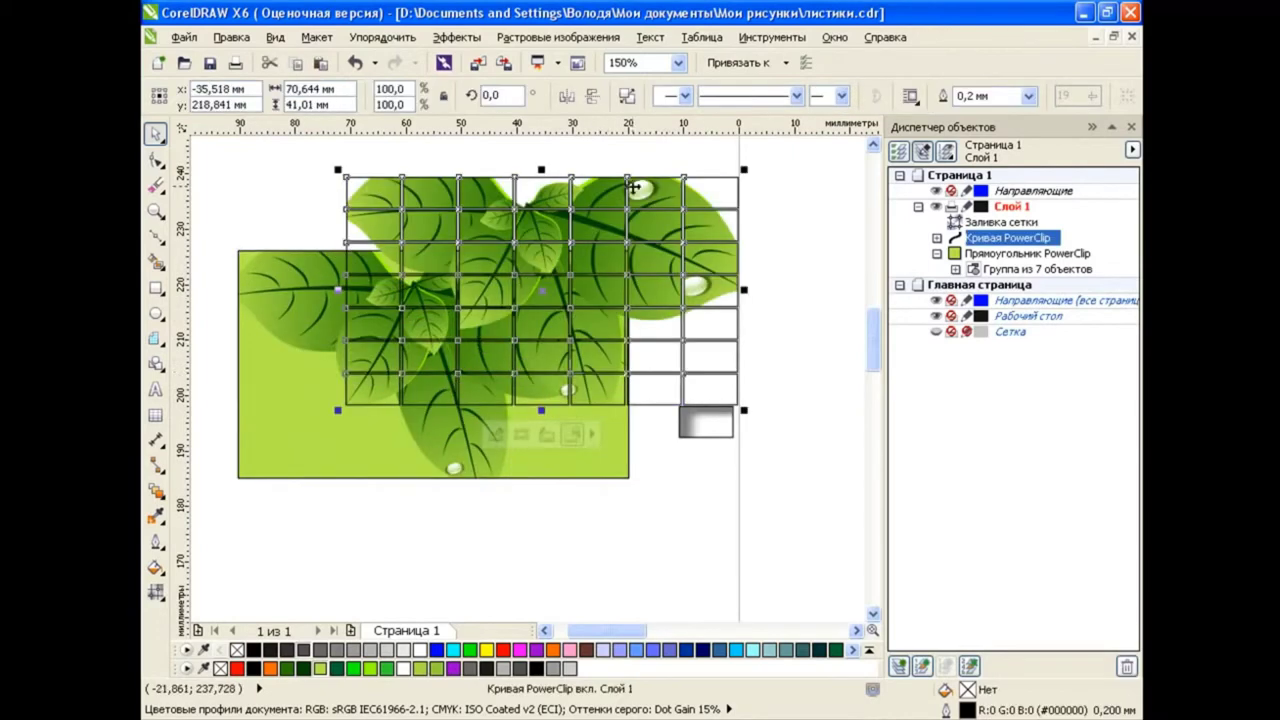
click(362, 66)
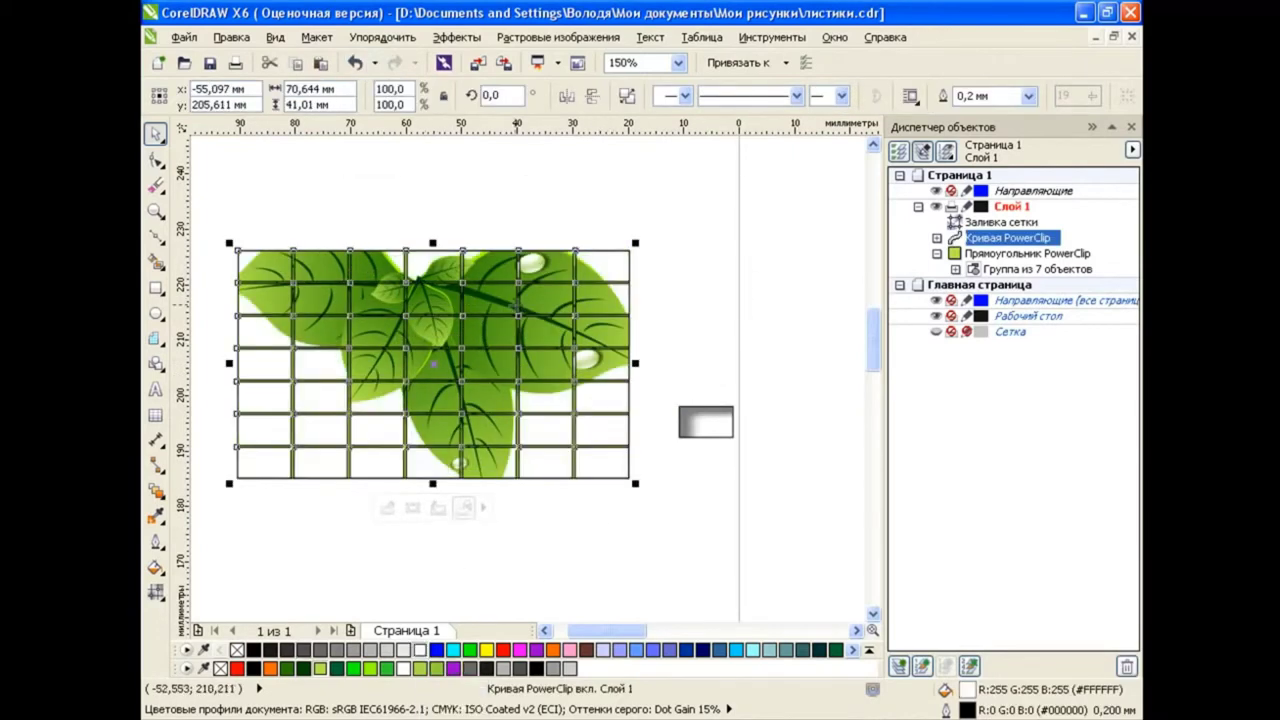
click(456, 37)
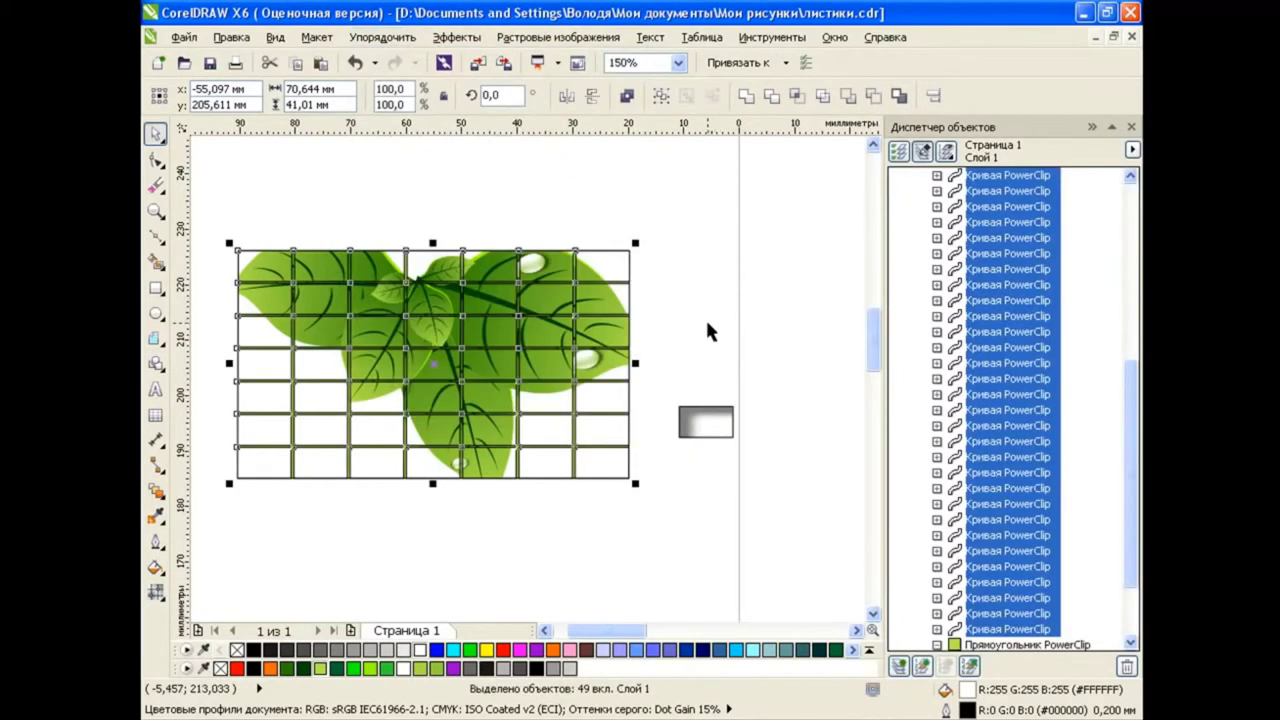
click(705, 317)
Step: Undo the tiles dragged out so every tile stays in its original grid position
drag(601, 296, 703, 264)
click(355, 62)
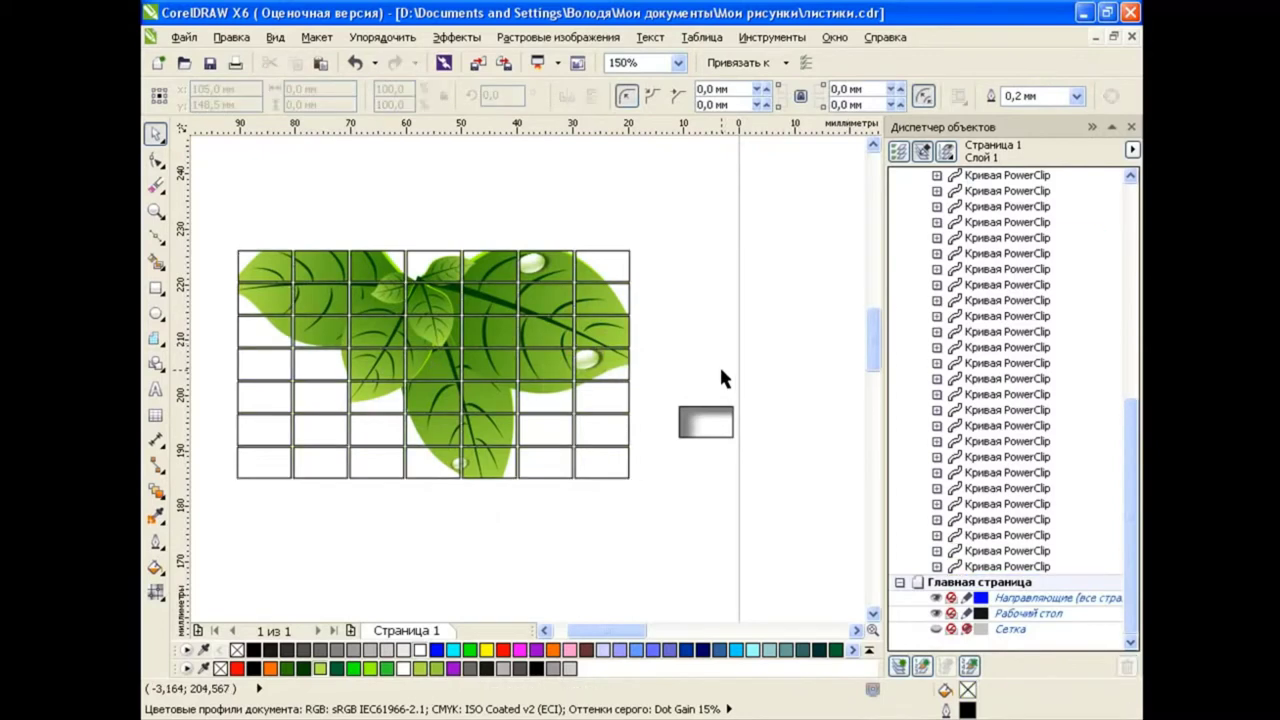
key(ctrl+shift+z)
key(ctrl+shift+z)
key(ctrl+shift+z)
key(ctrl+z)
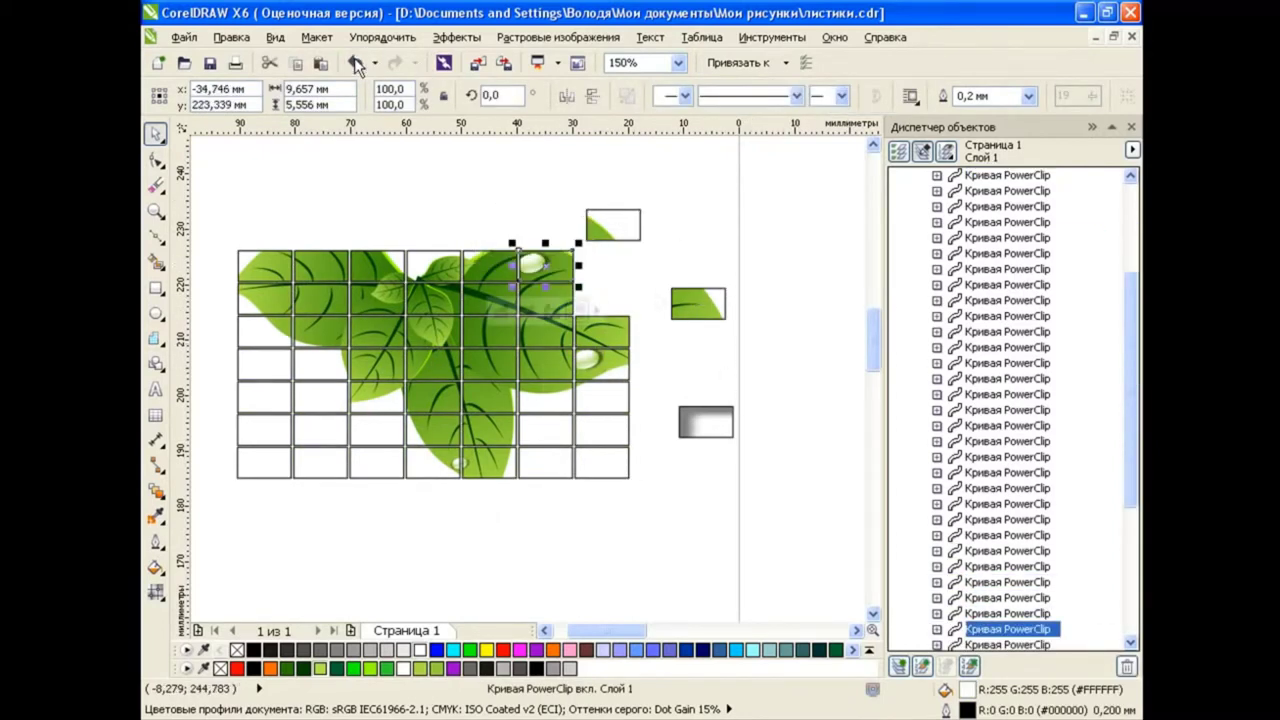
key(ctrl+z)
key(ctrl+z)
key(ctrl+z)
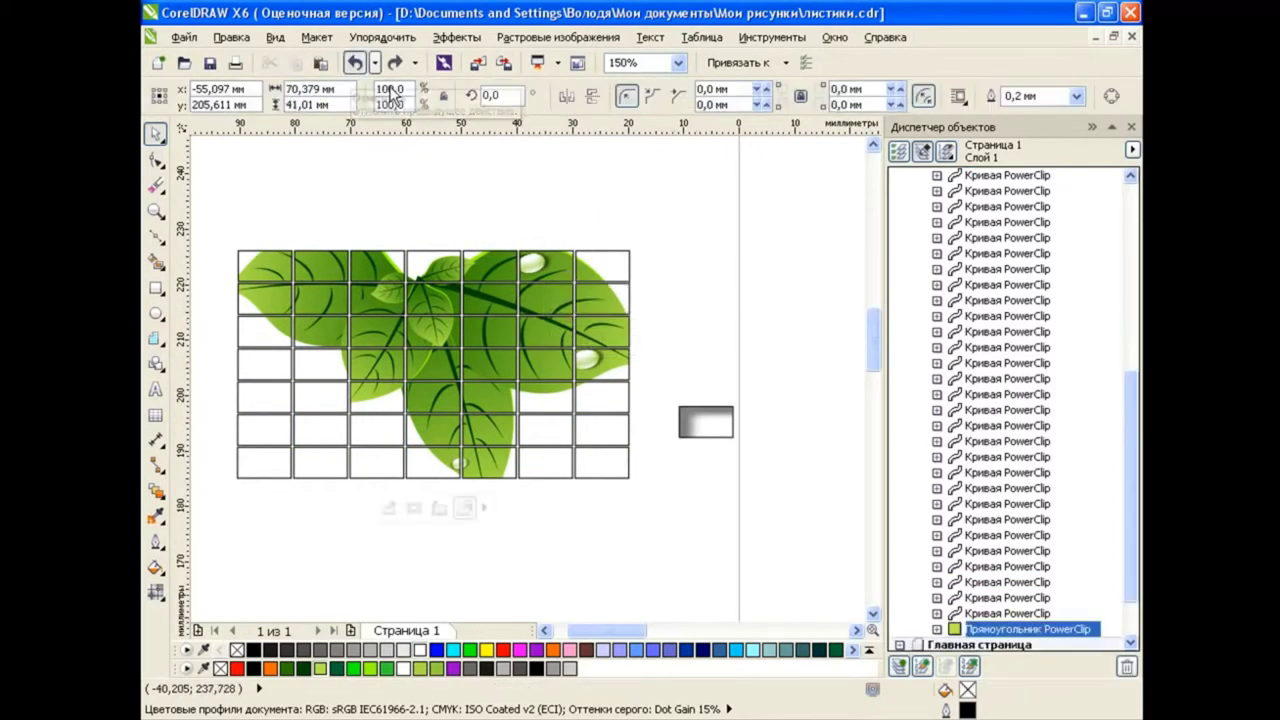
scroll(640, 630, left, 2)
Step: PowerClip the shaded rectangle into one of the bottom-row tiles
drag(645, 632, 653, 632)
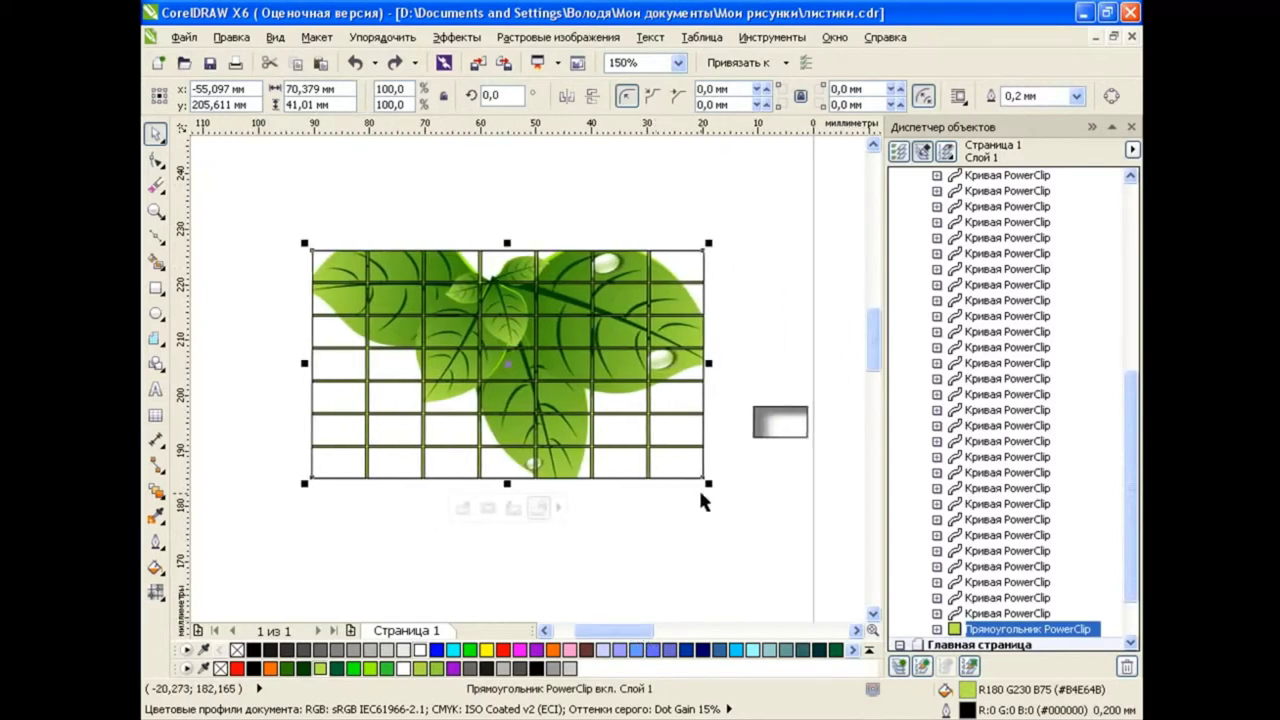
scroll(600, 405, up, 2)
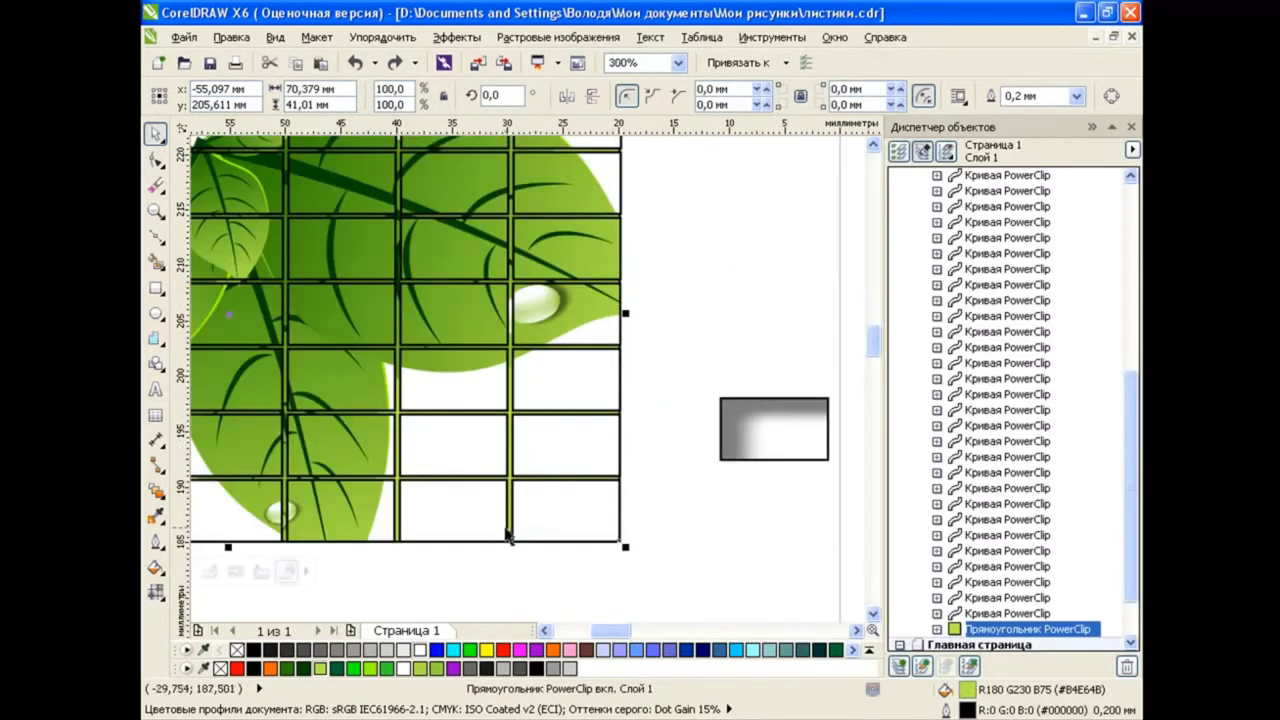
click(395, 510)
scroll(820, 630, right, 2)
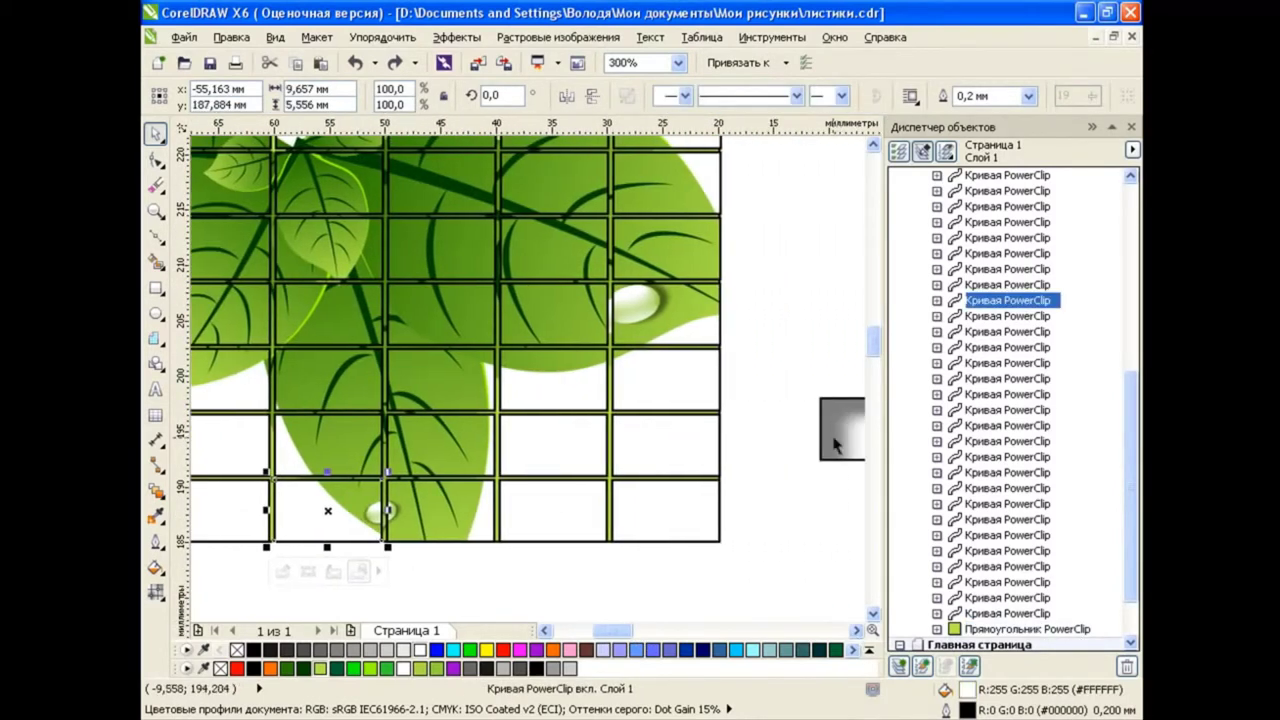
click(490, 583)
drag(490, 583, 348, 505)
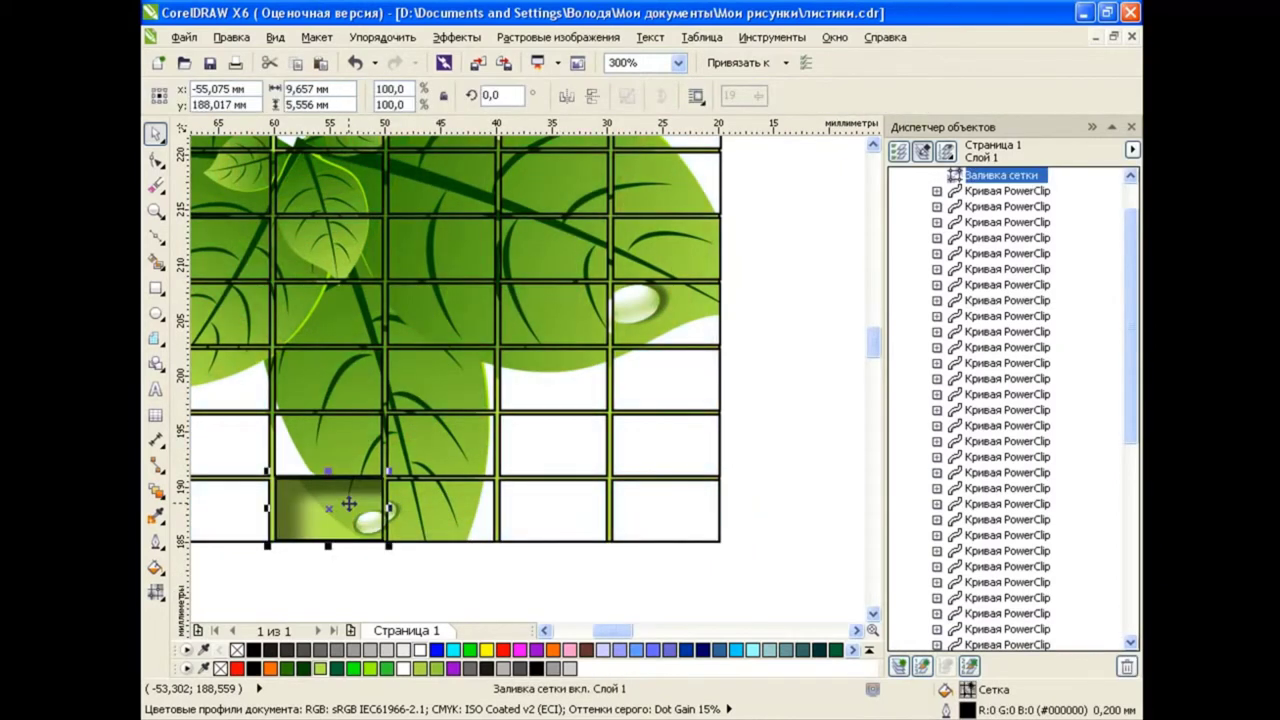
click(461, 568)
Step: Try placing the shading in another tile, then undo those shading placements
drag(622, 632, 612, 632)
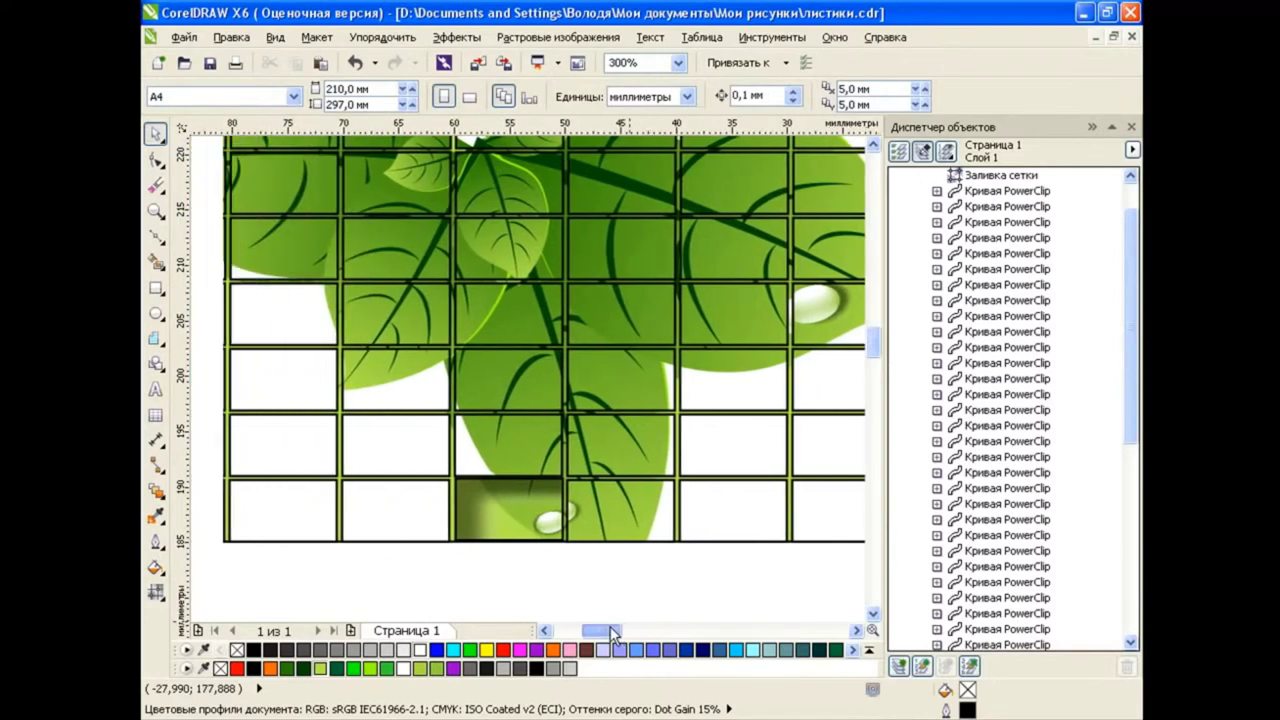
click(509, 512)
drag(509, 512, 515, 500)
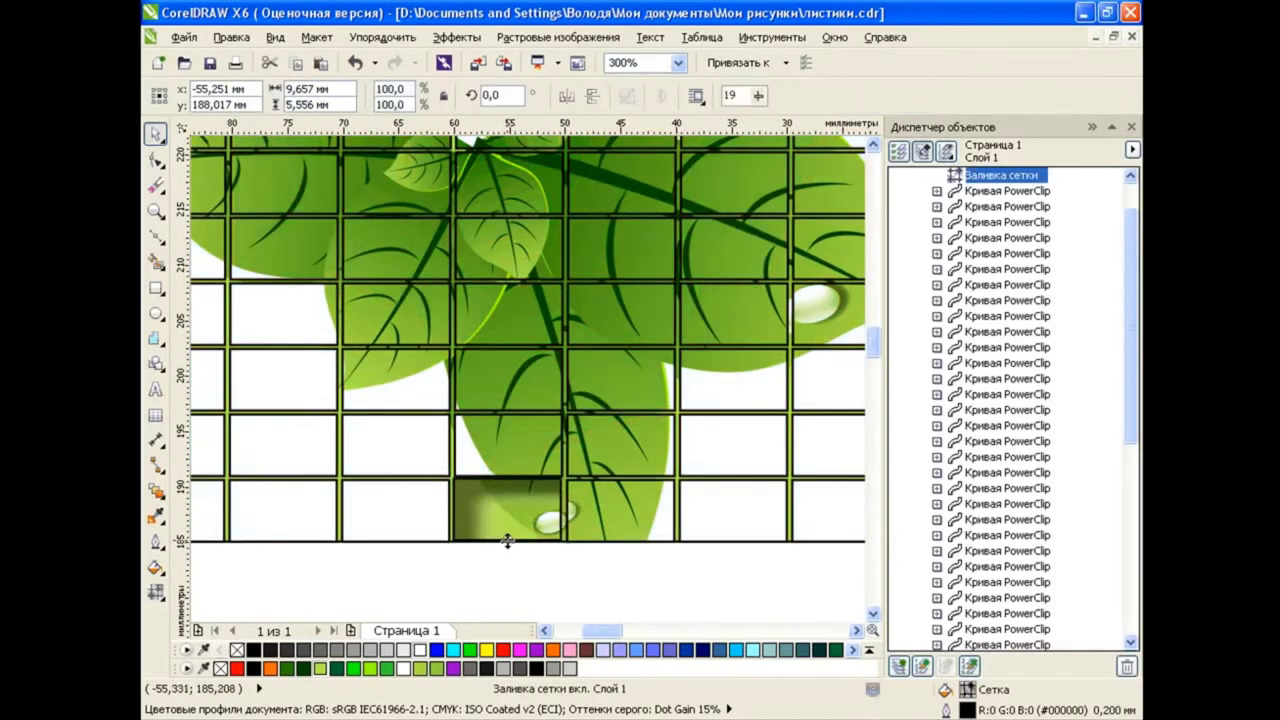
click(531, 585)
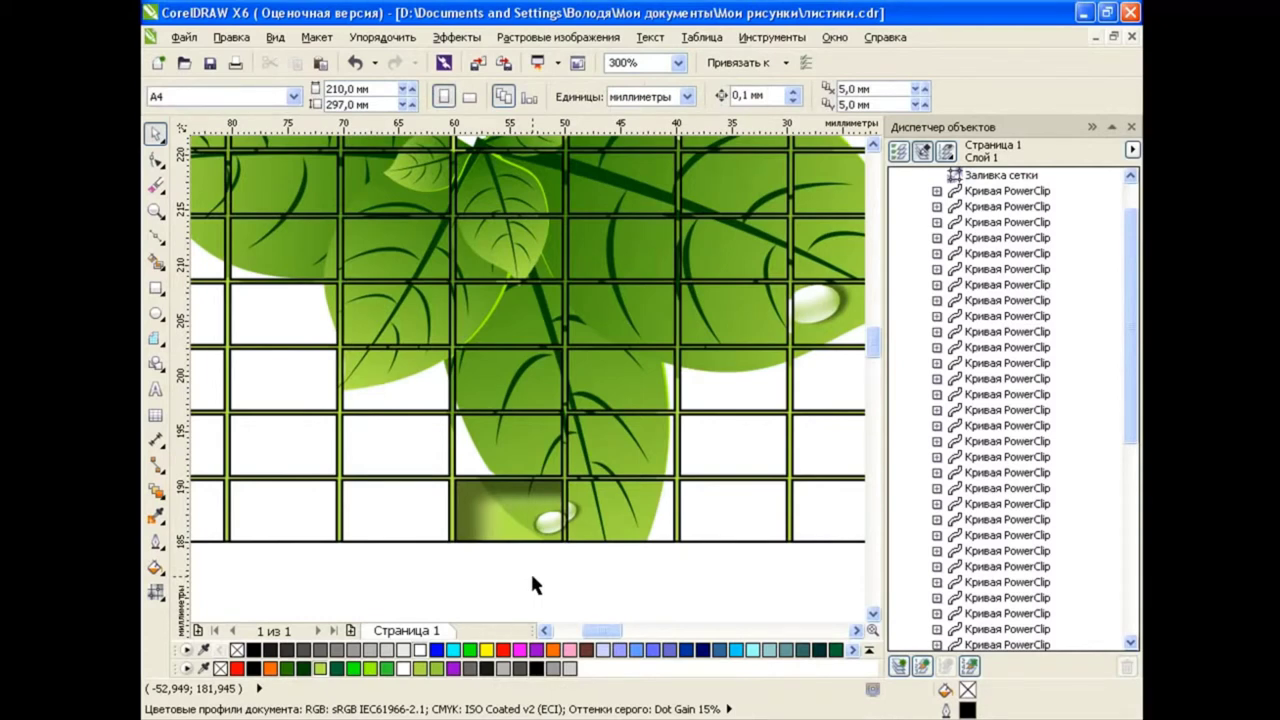
click(598, 410)
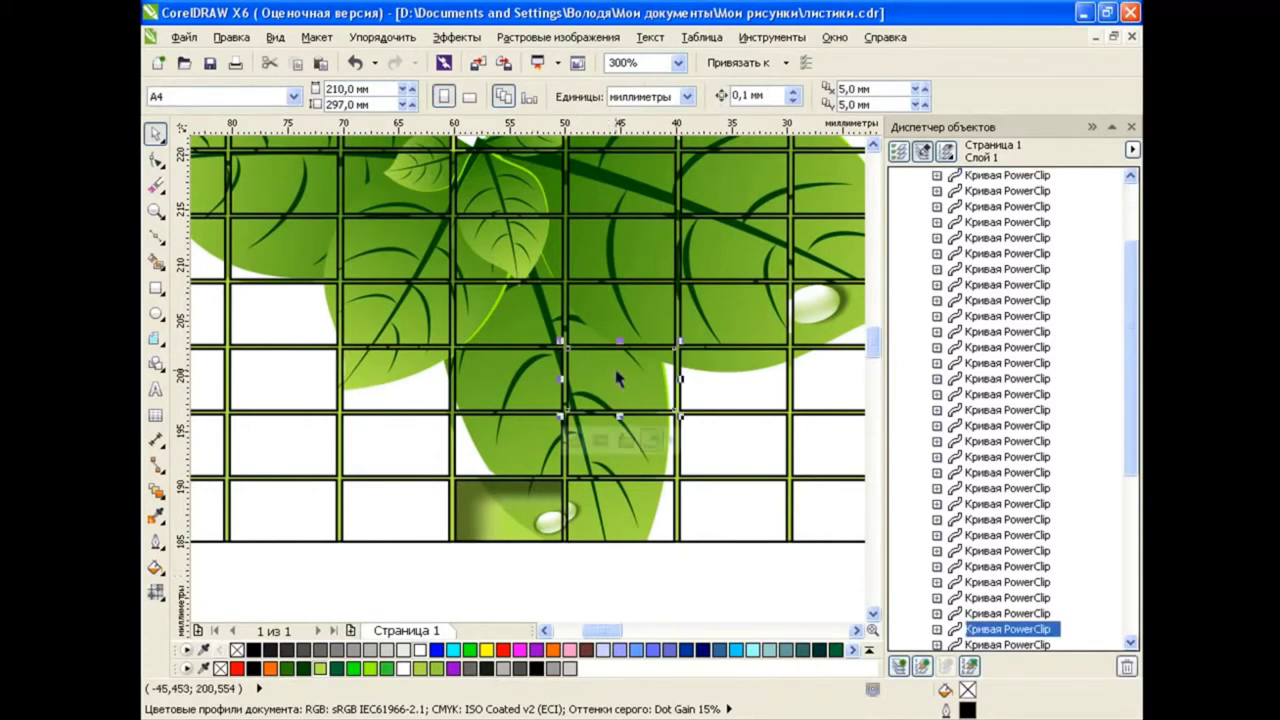
click(688, 560)
click(356, 63)
click(356, 63)
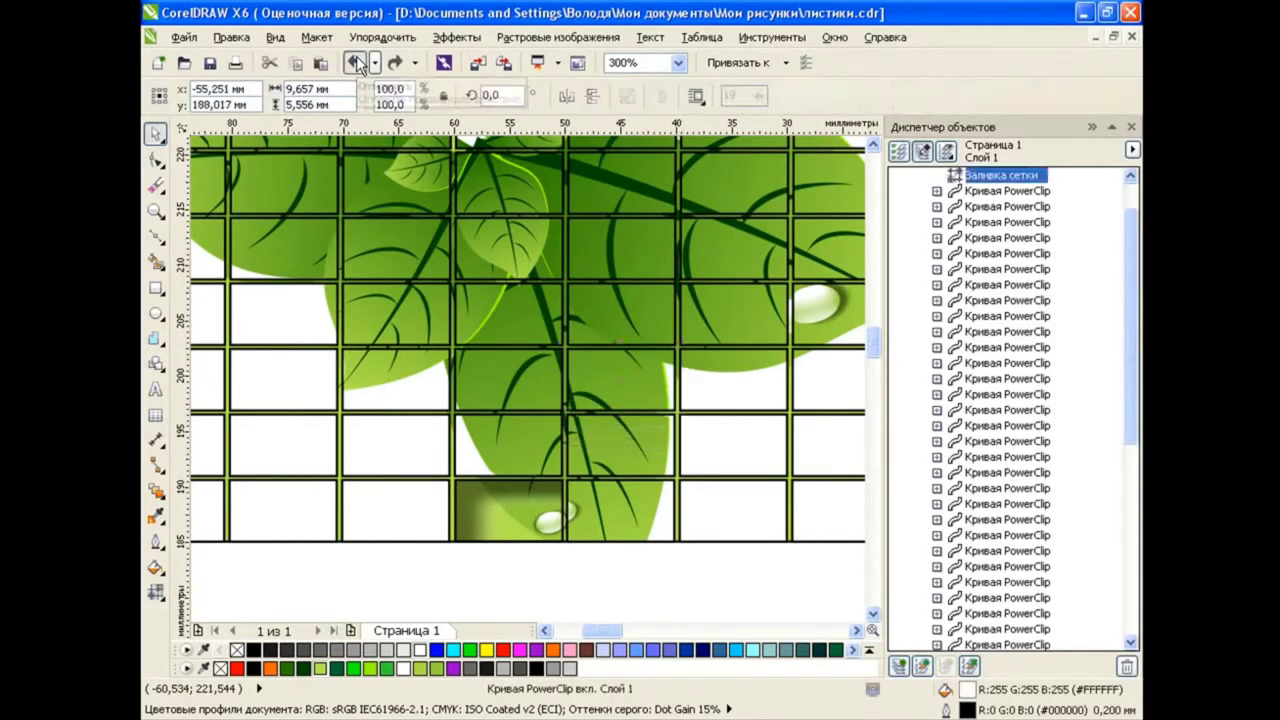
click(356, 63)
Step: Delete a bottom-row tile piece and move the grey shading block below the grid
click(511, 511)
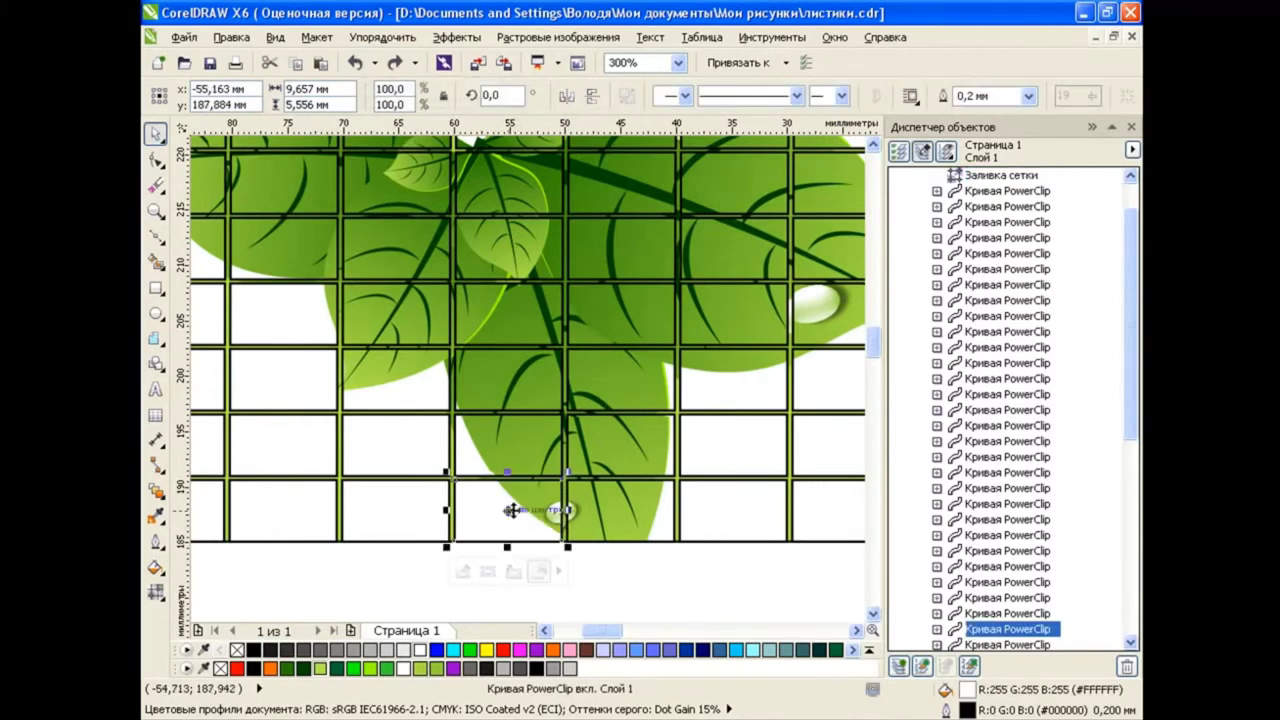
click(270, 63)
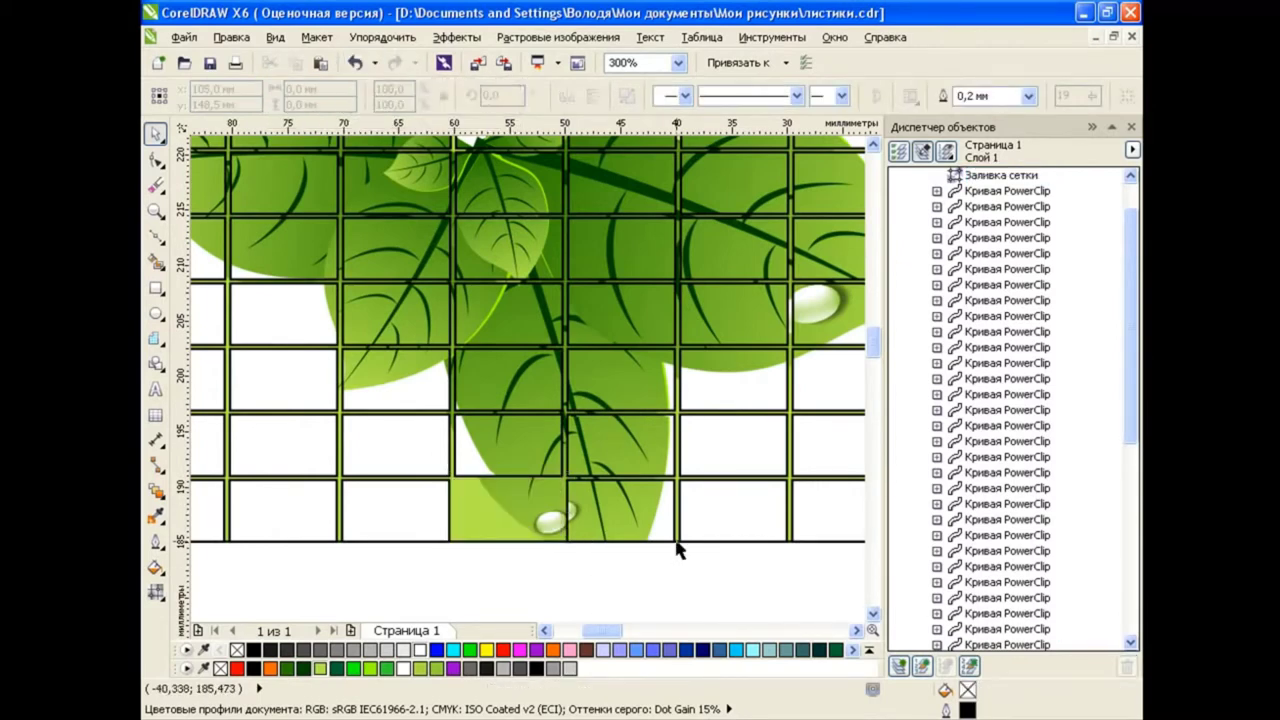
scroll(616, 426, down, 2)
drag(720, 420, 445, 492)
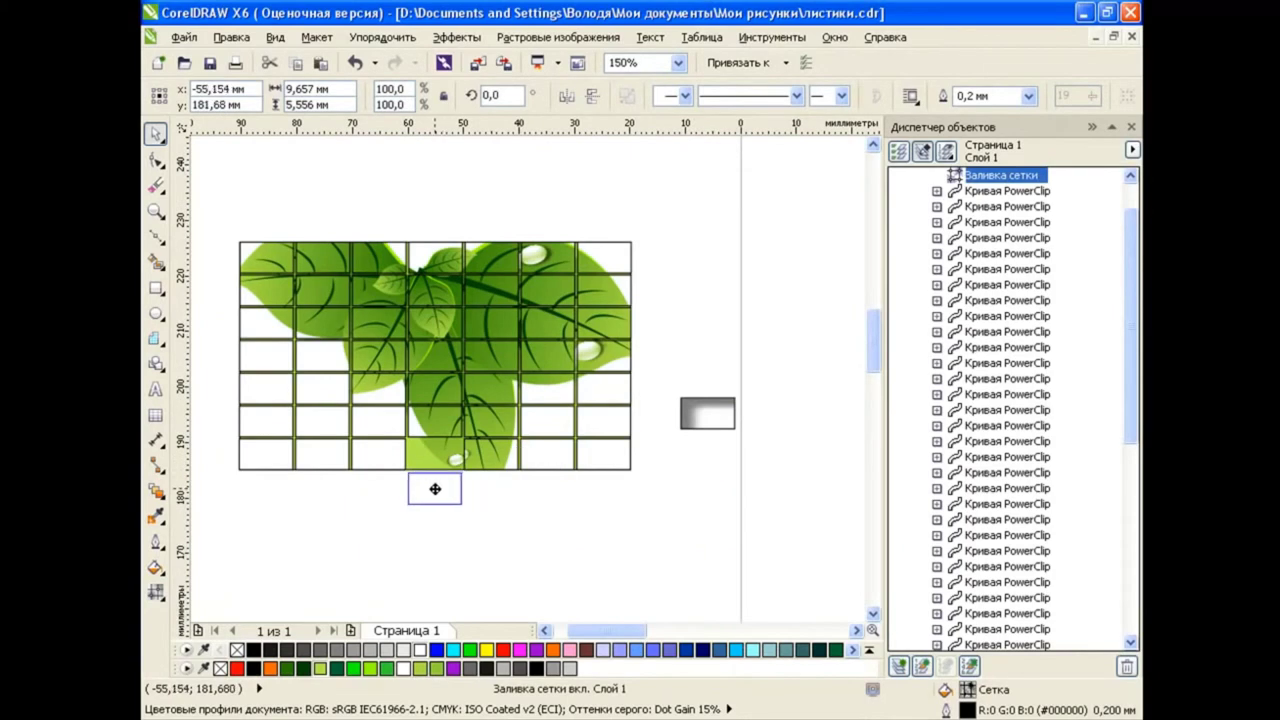
scroll(391, 537, up, 2)
key(Delete)
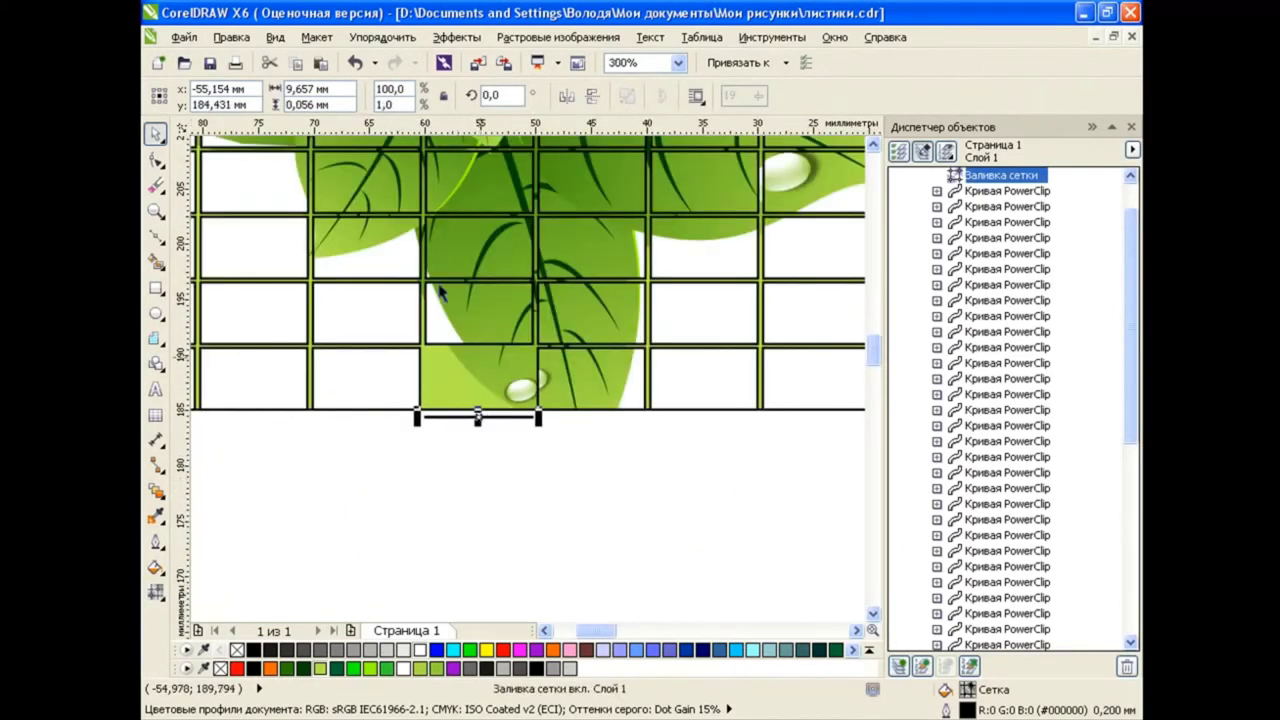
Step: Place the grey block inside a bottom grid cell and drag that cell's leaf piece below the grid
click(355, 62)
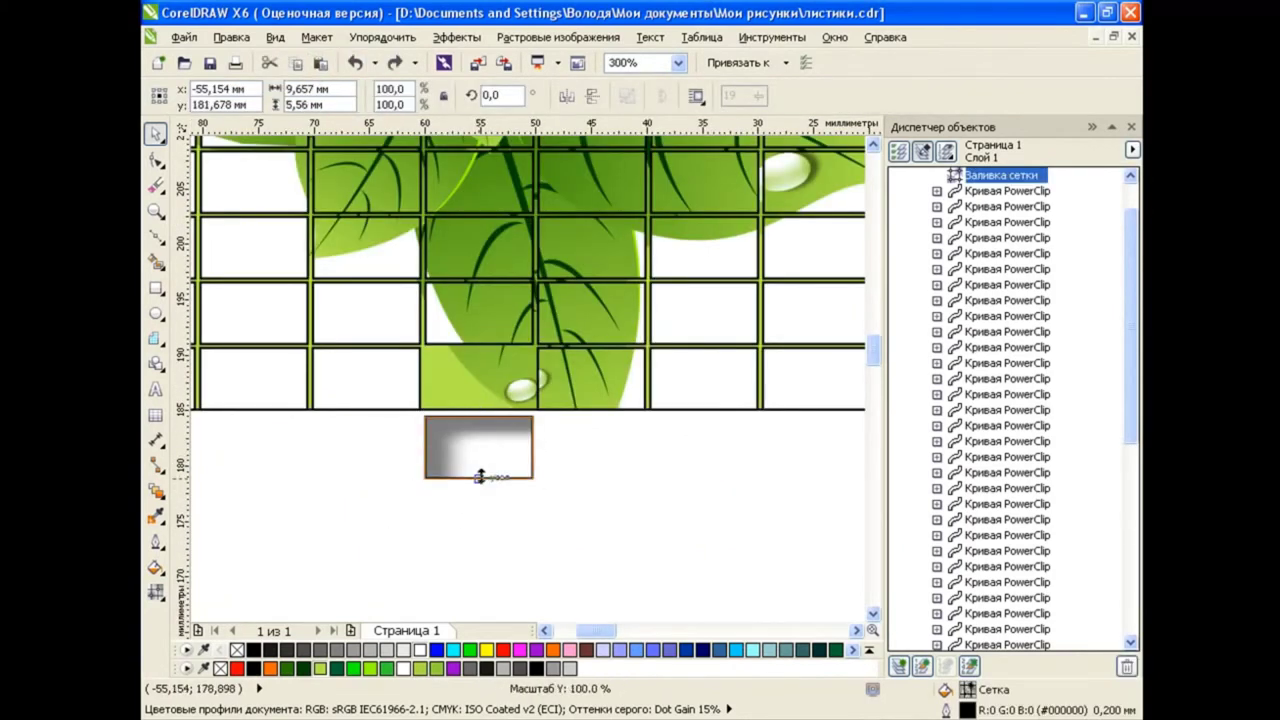
drag(479, 476, 491, 380)
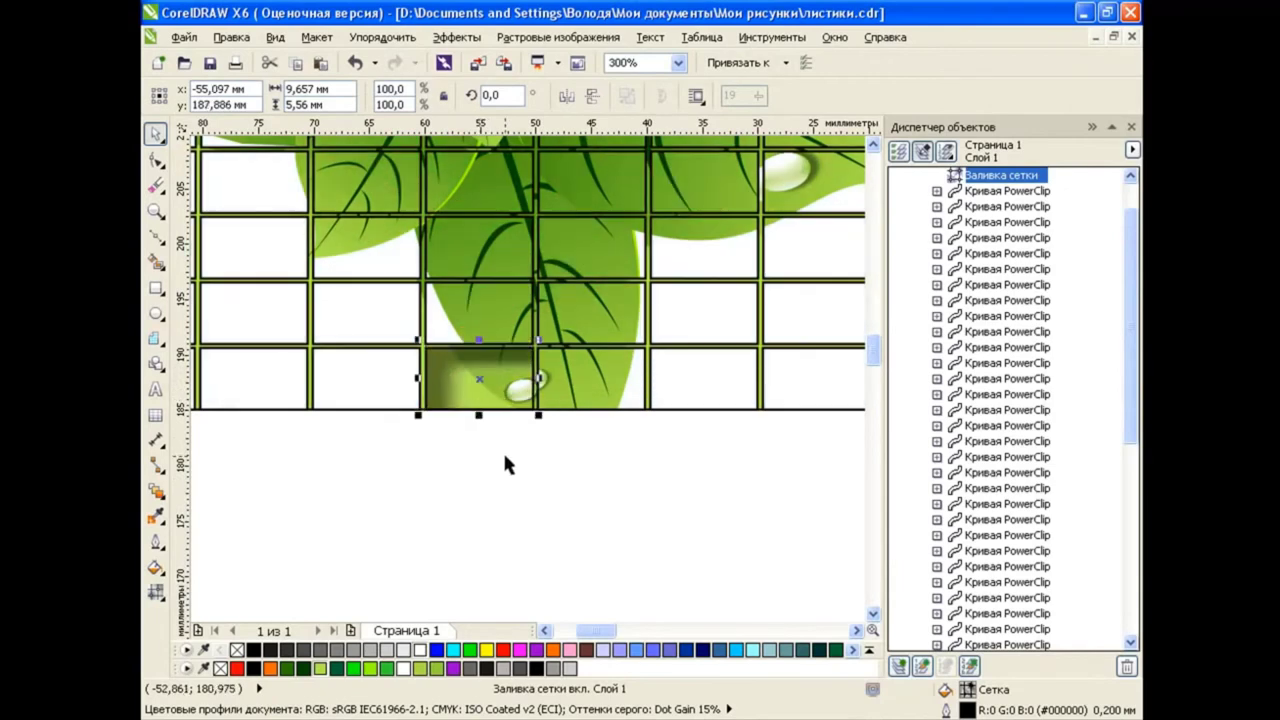
click(504, 463)
click(480, 378)
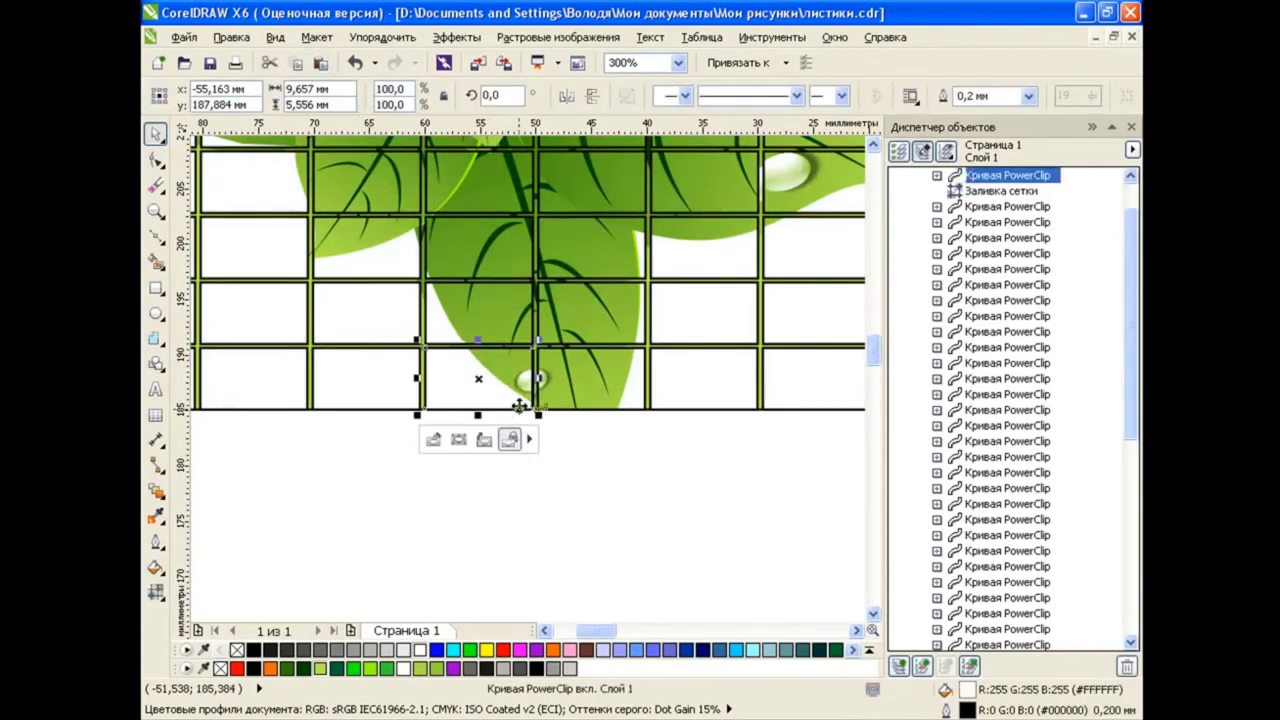
drag(480, 378, 480, 470)
scroll(608, 490, down, 2)
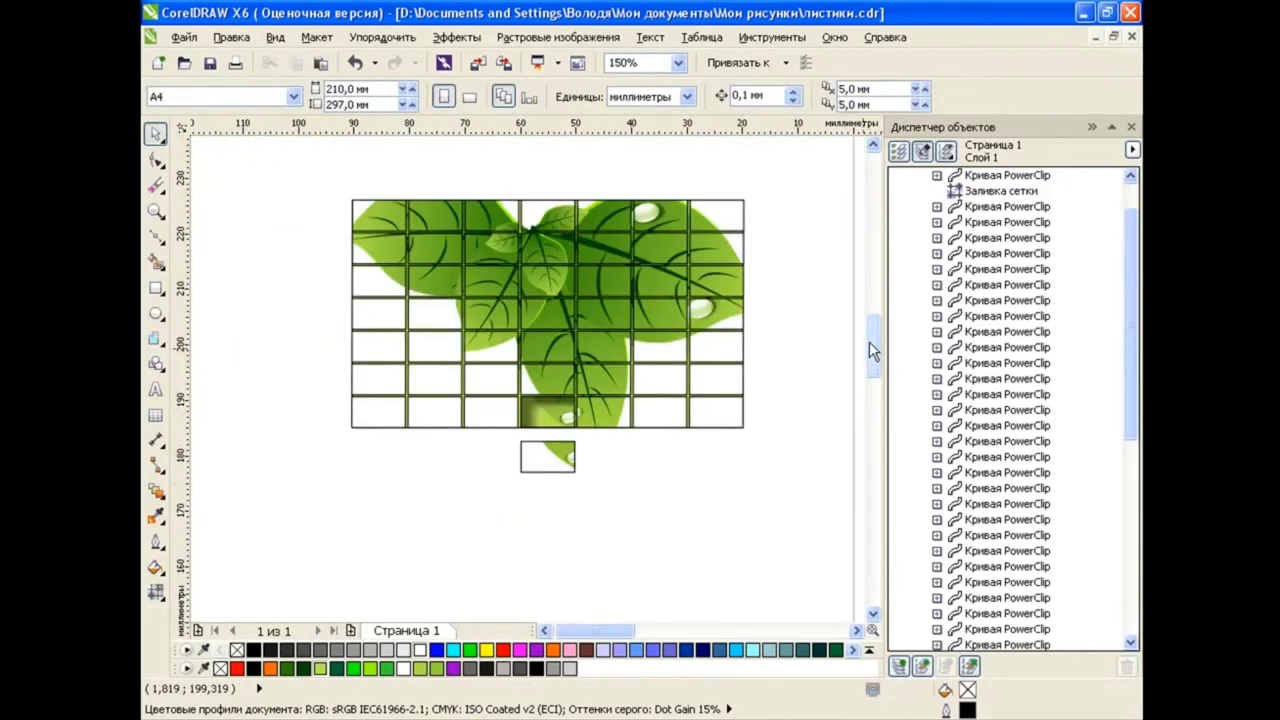
Step: Close the Object Manager, try removing outlines from all 65 objects, then undo it
scroll(870, 341, up, 2)
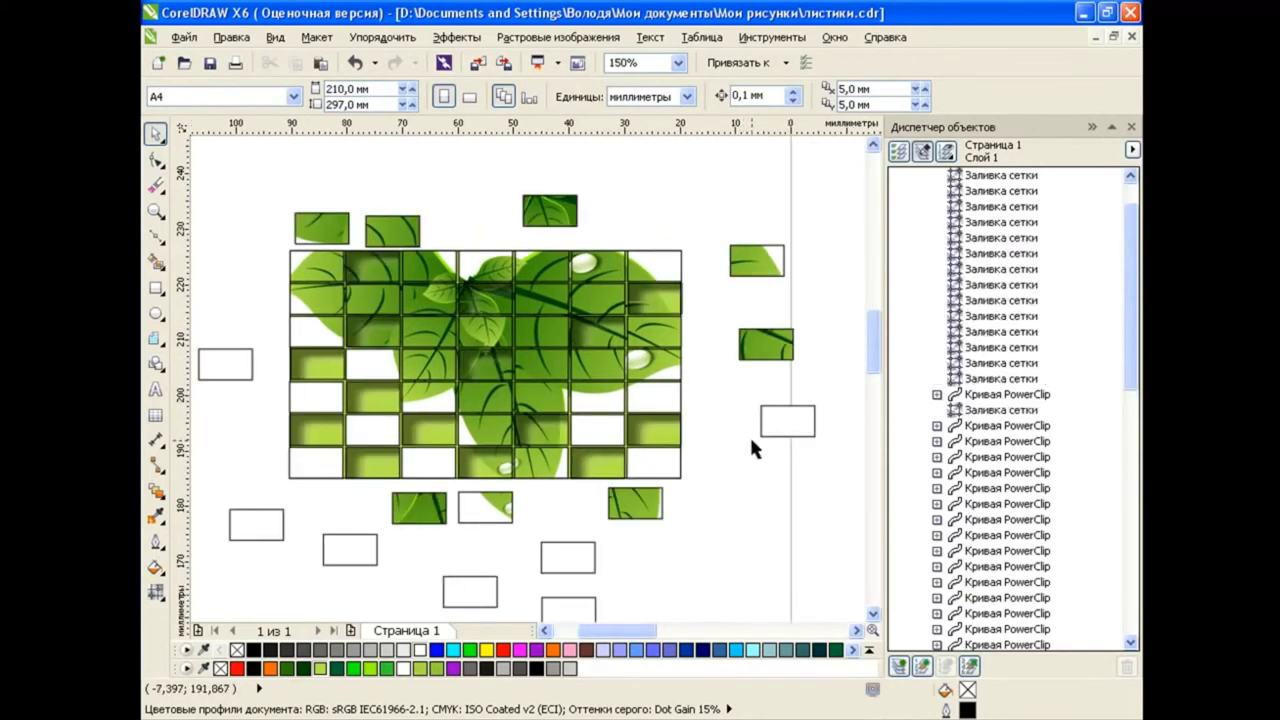
click(1131, 126)
key(ctrl+z)
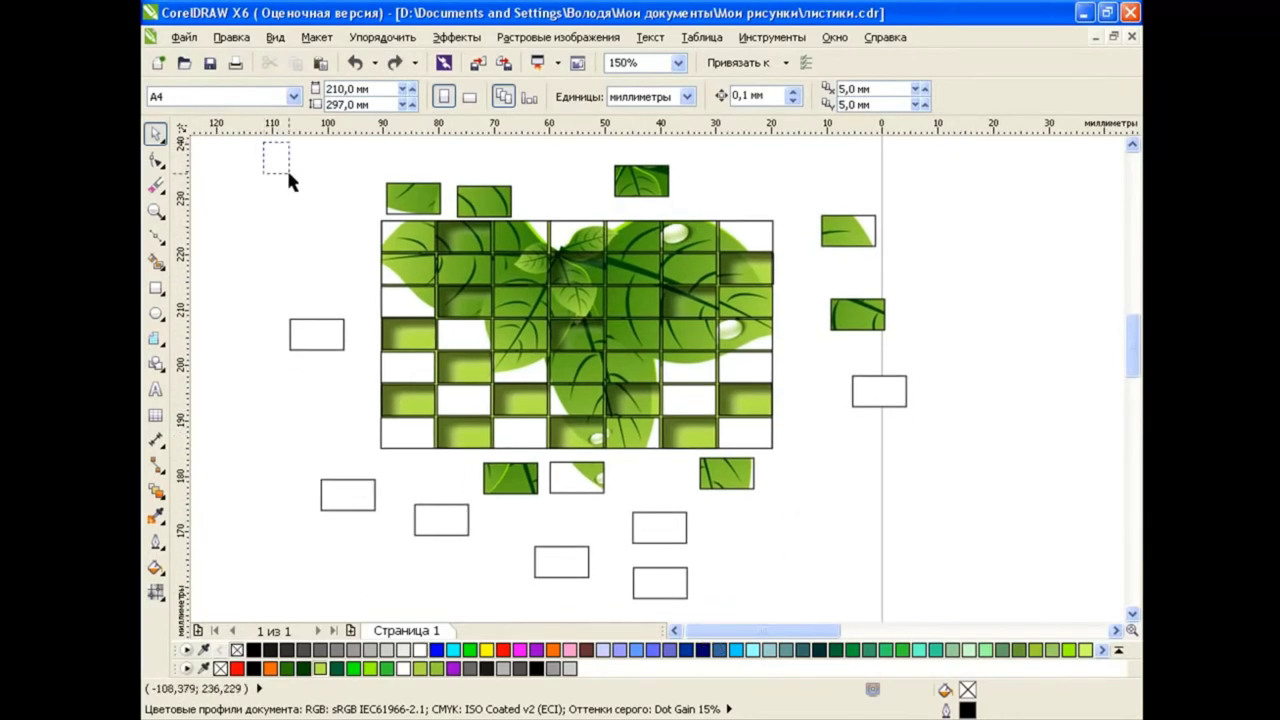
drag(288, 178, 952, 606)
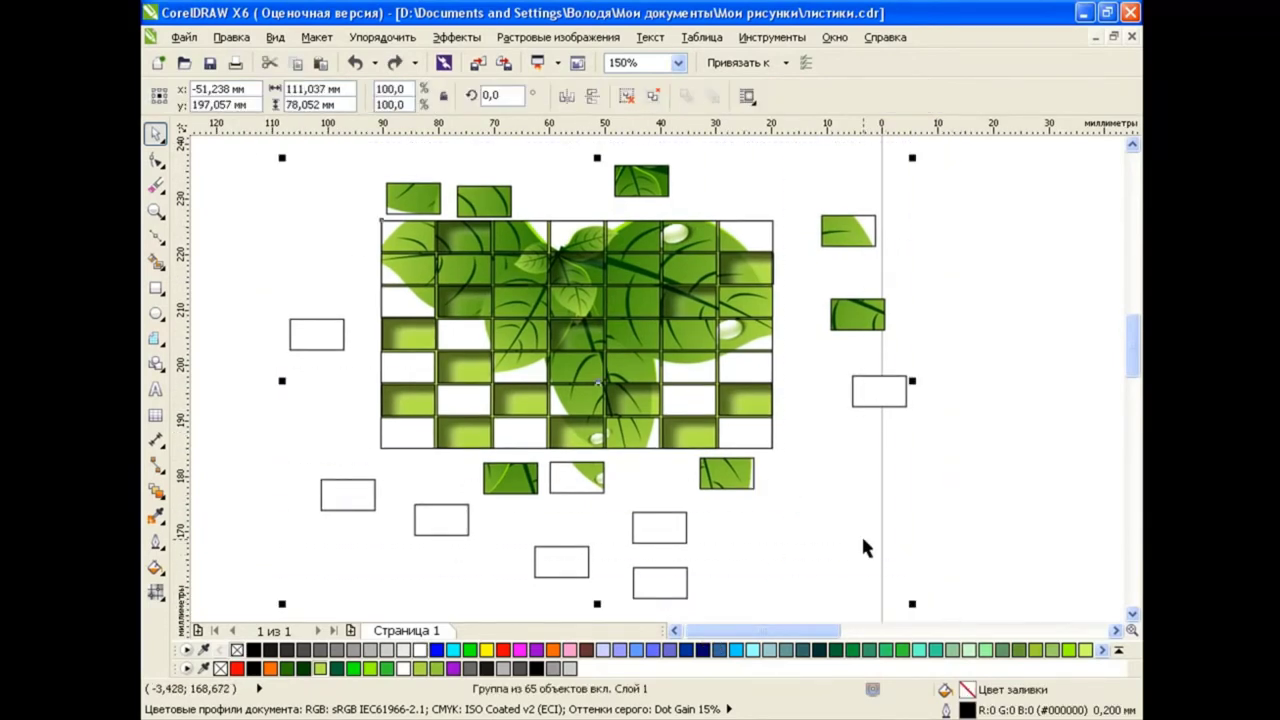
click(966, 371)
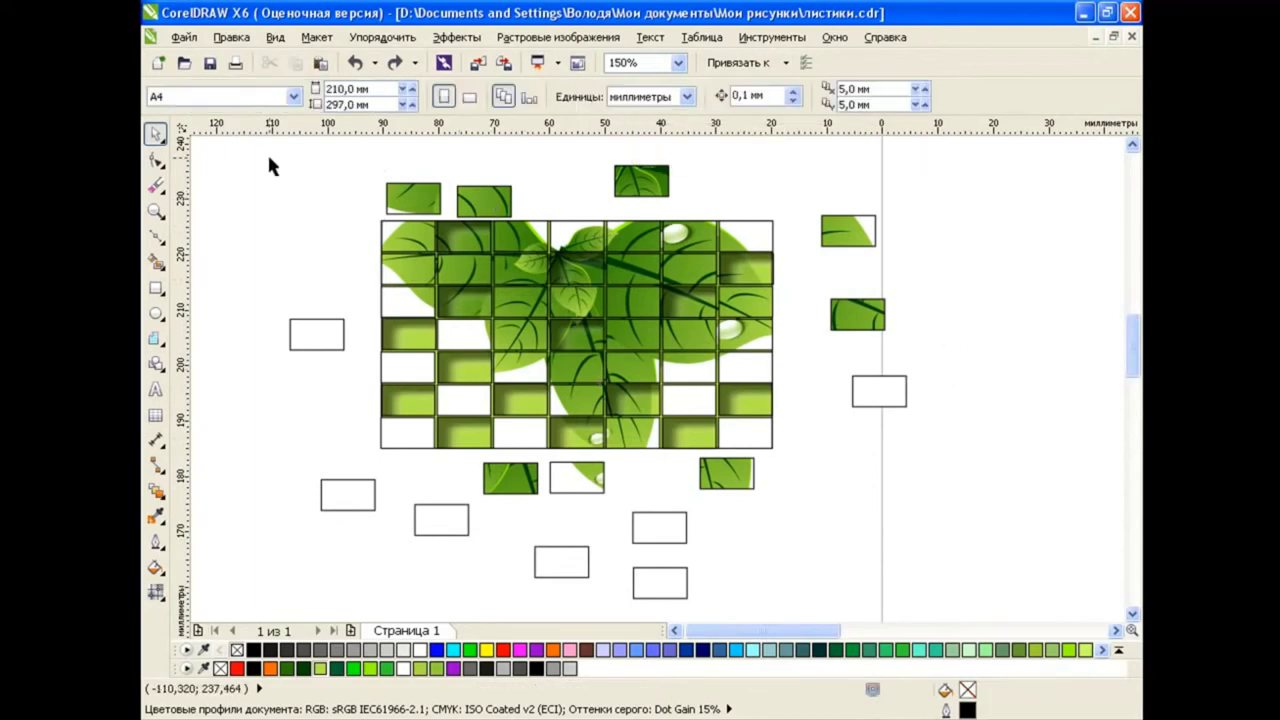
drag(267, 152, 942, 555)
right_click(237, 650)
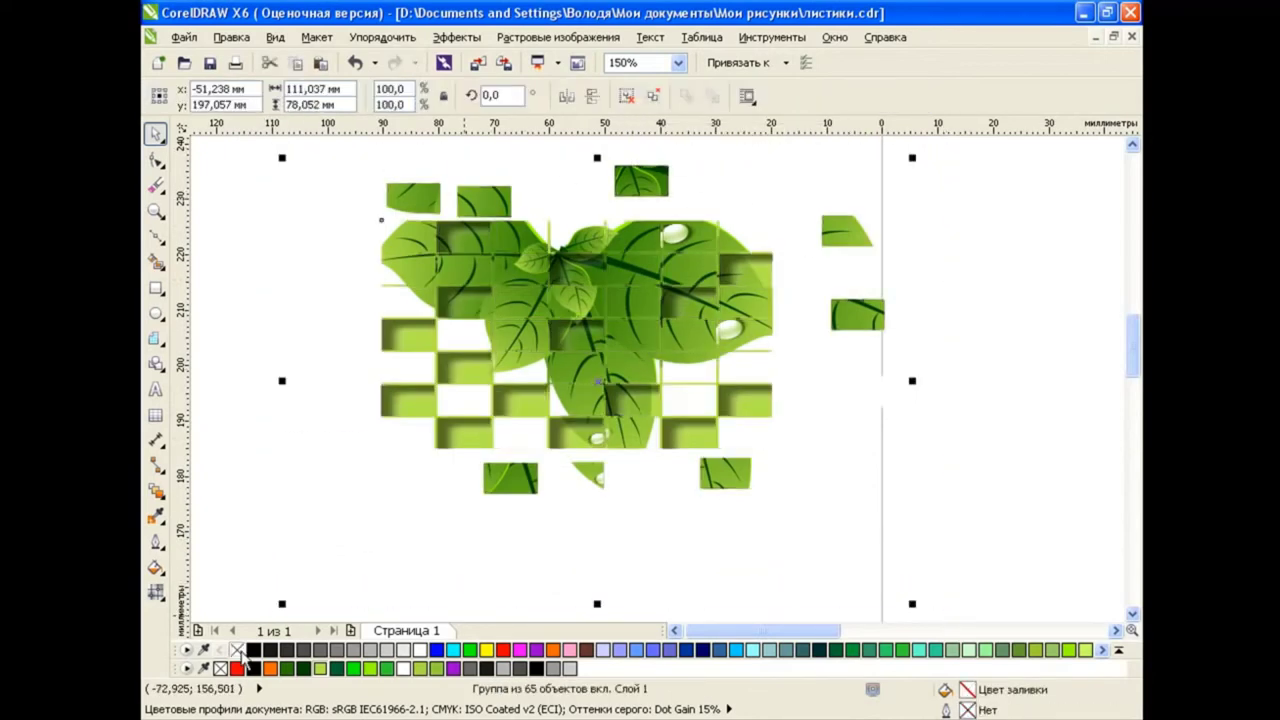
click(950, 440)
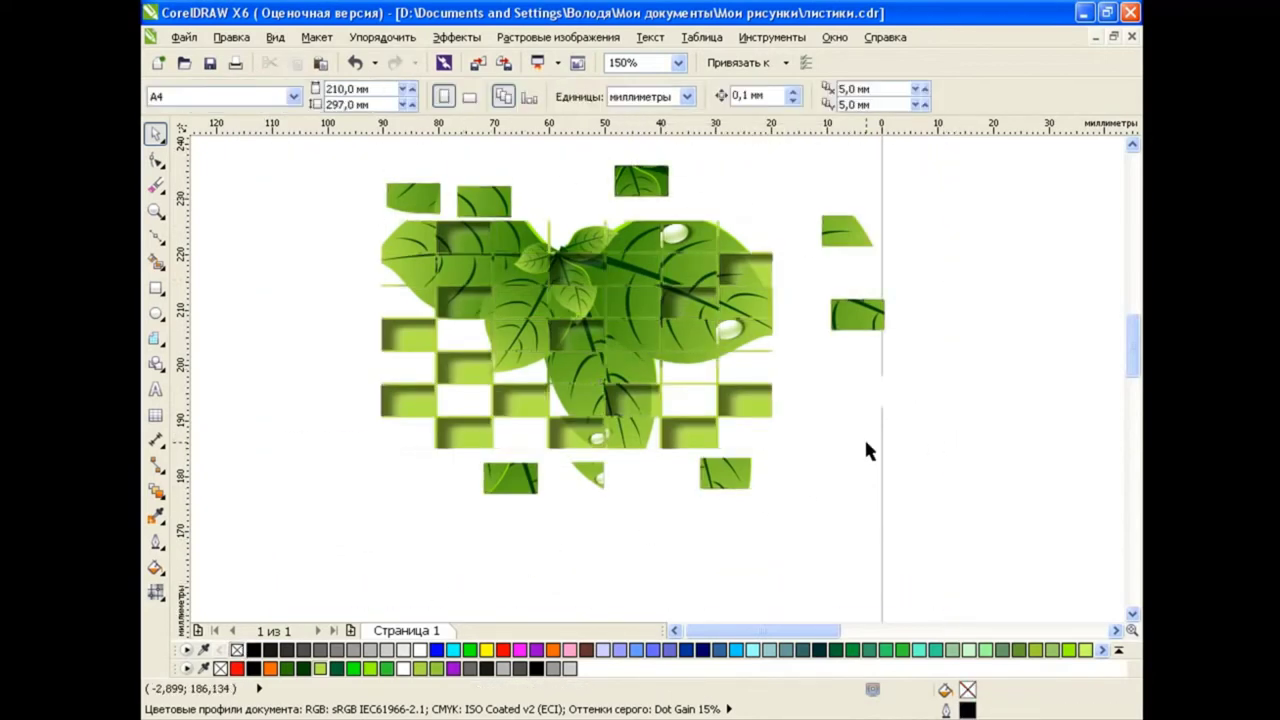
click(355, 62)
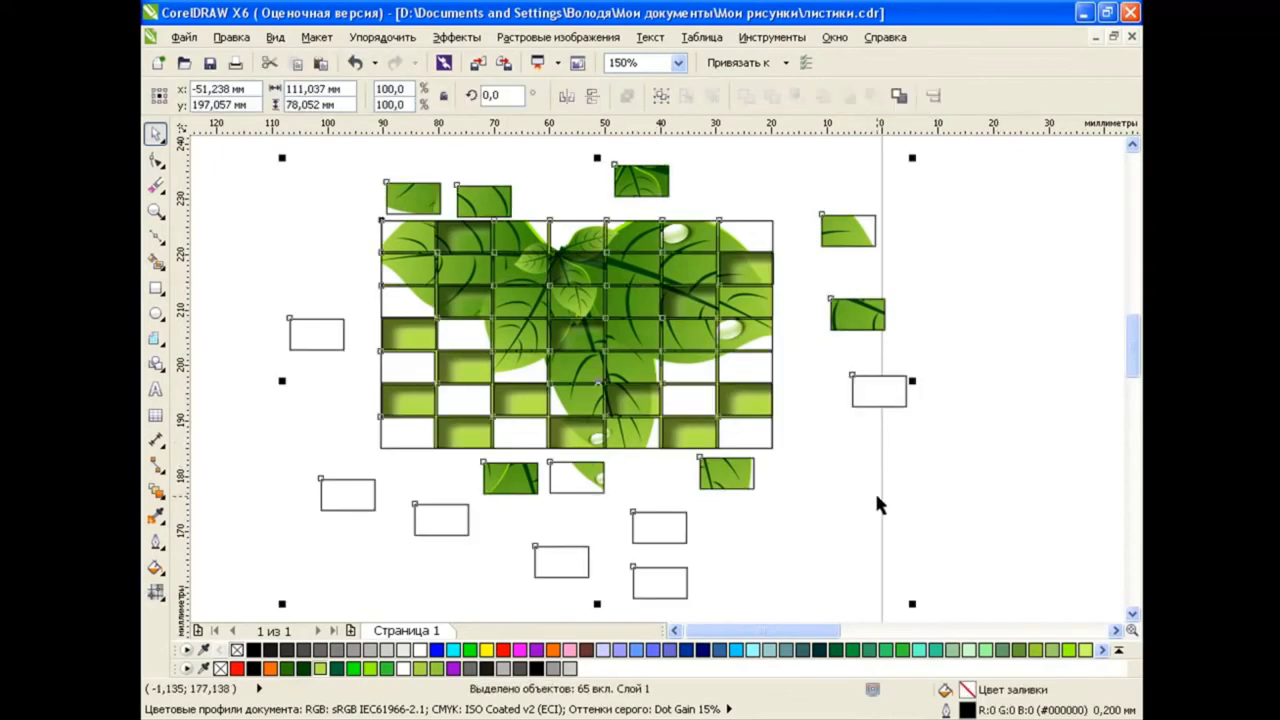
Step: Group the 50 grid tiles and remove their outlines
drag(364, 212, 780, 455)
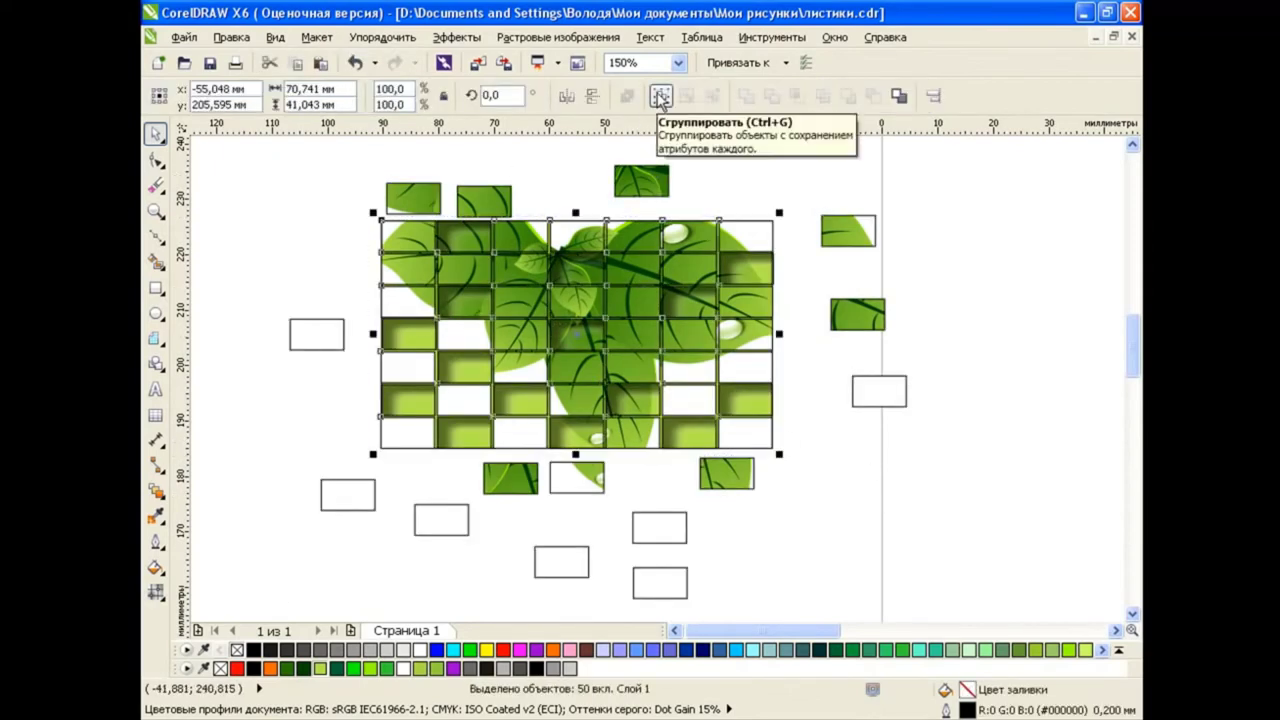
click(660, 97)
right_click(237, 650)
click(876, 538)
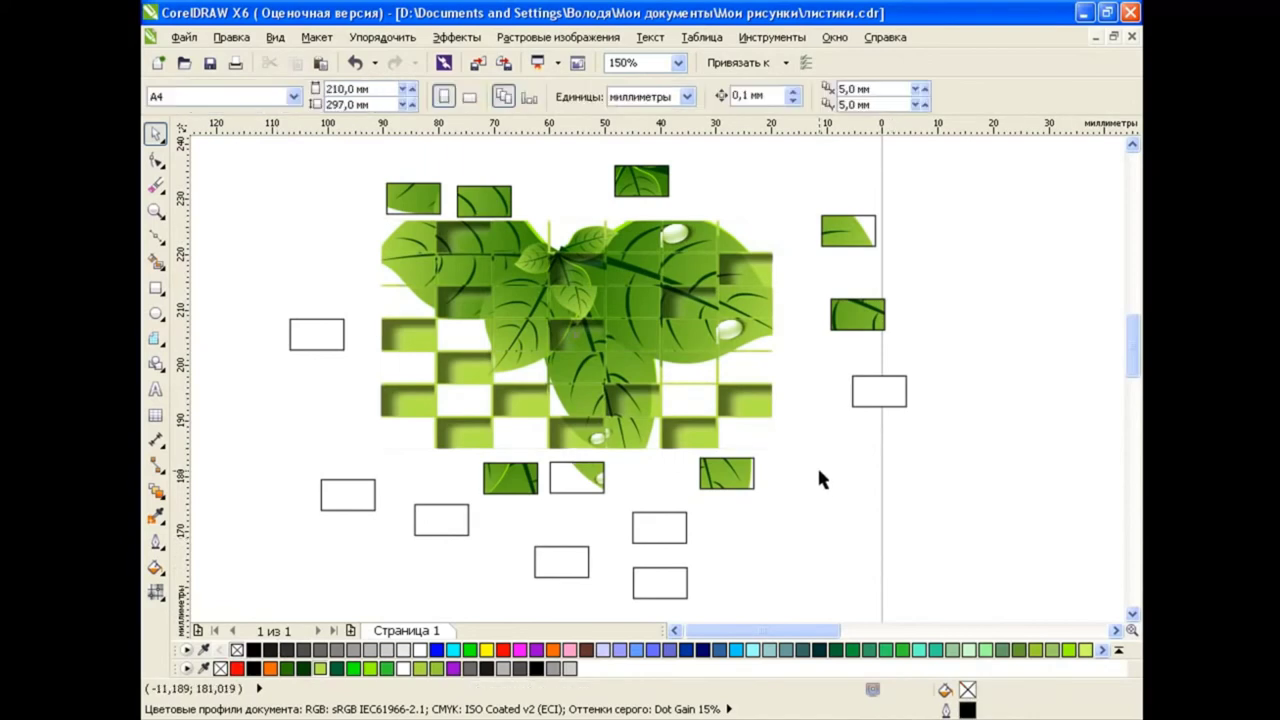
Step: Draw a rectangle over the artwork and give it a radial black-to-green fountain fill
click(155, 287)
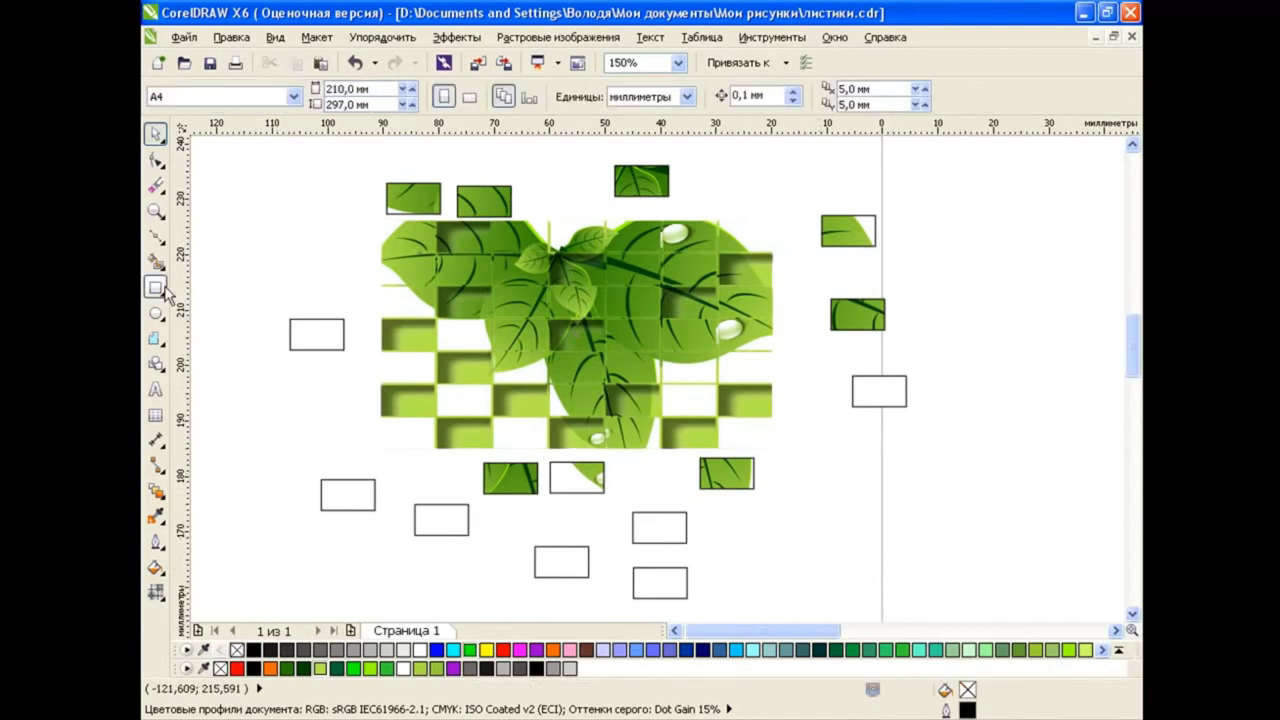
drag(252, 158, 935, 597)
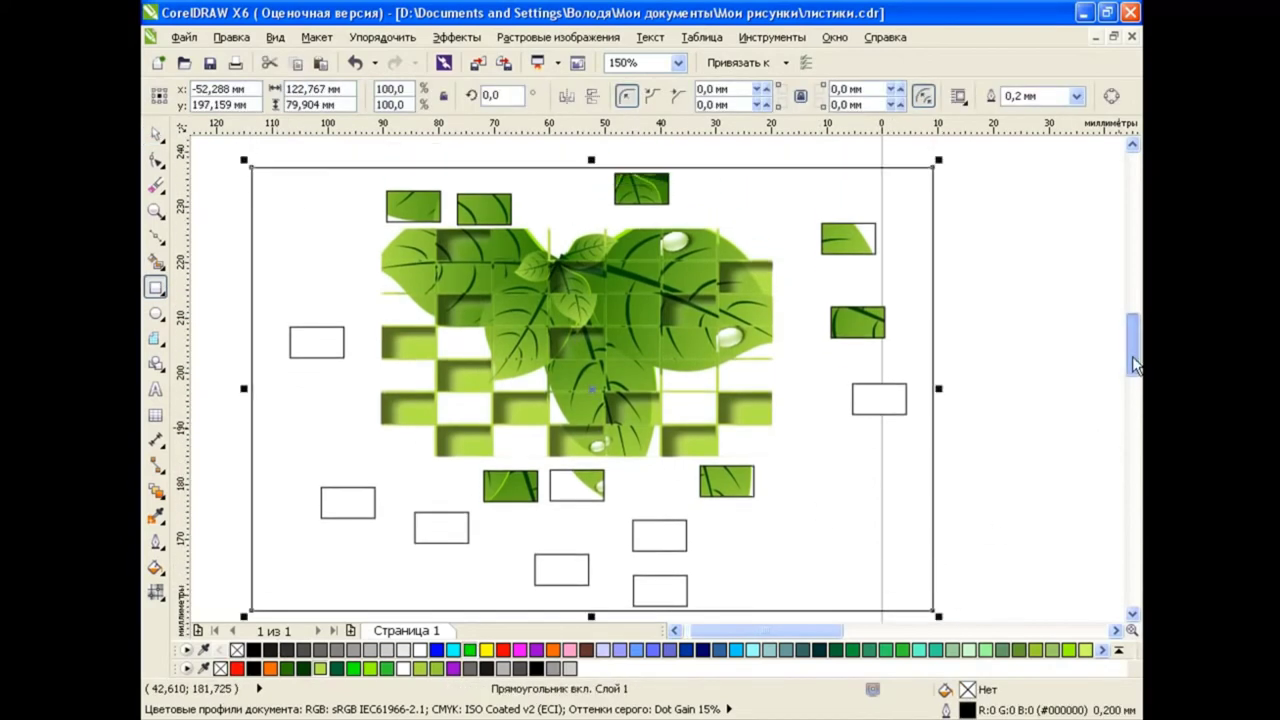
click(155, 567)
click(257, 586)
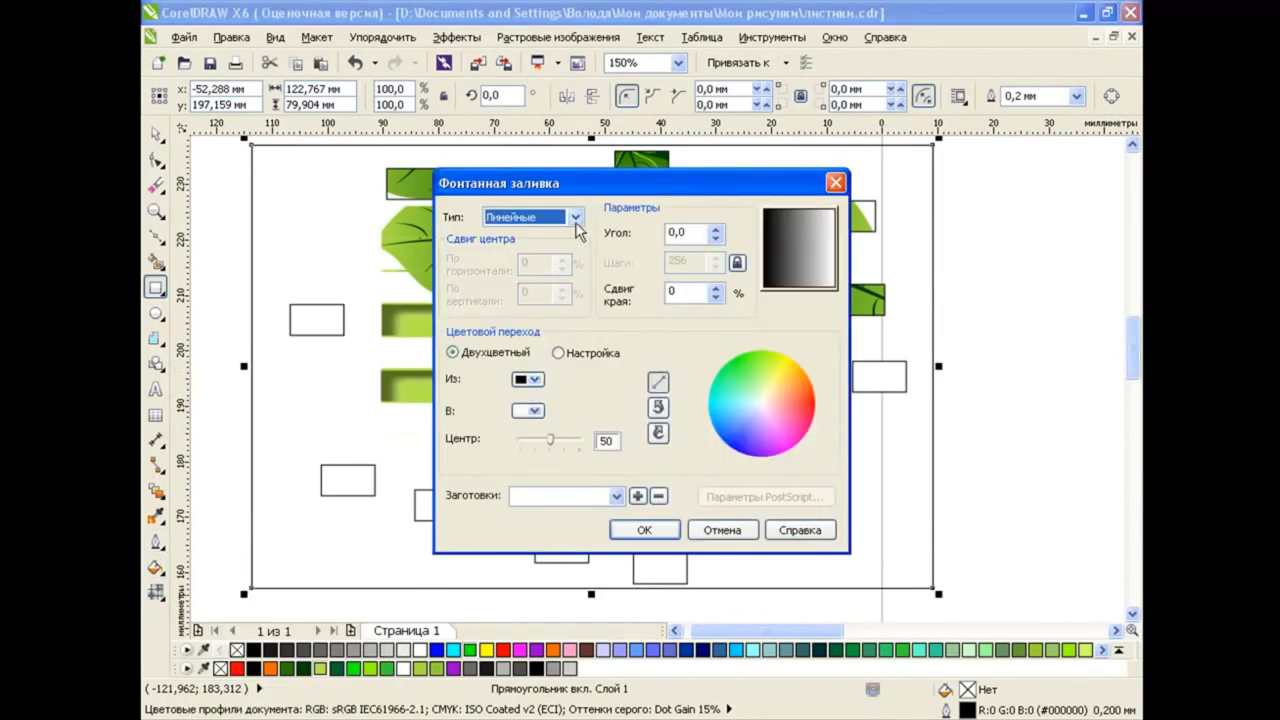
click(575, 217)
click(530, 246)
click(528, 410)
click(536, 459)
click(660, 531)
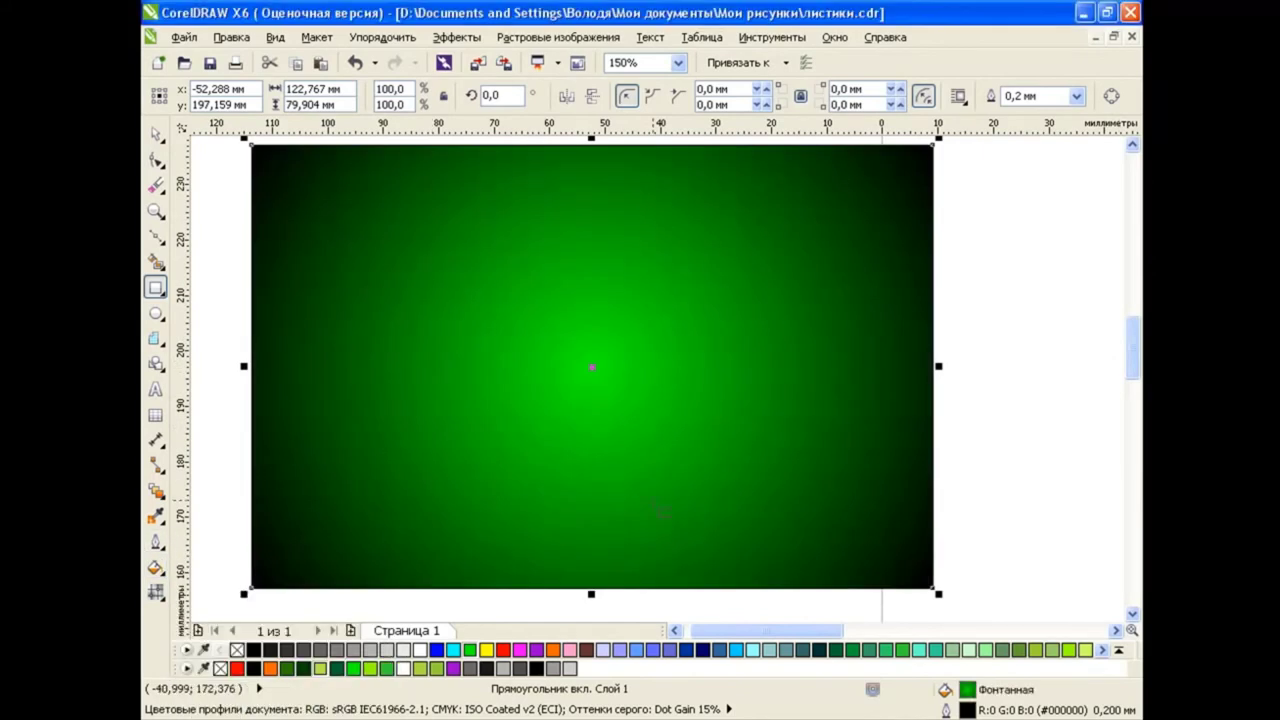
Step: Move the gradient centre to the upper-left, narrow the green glow, and send the rectangle behind
click(156, 592)
click(262, 592)
drag(593, 367, 334, 192)
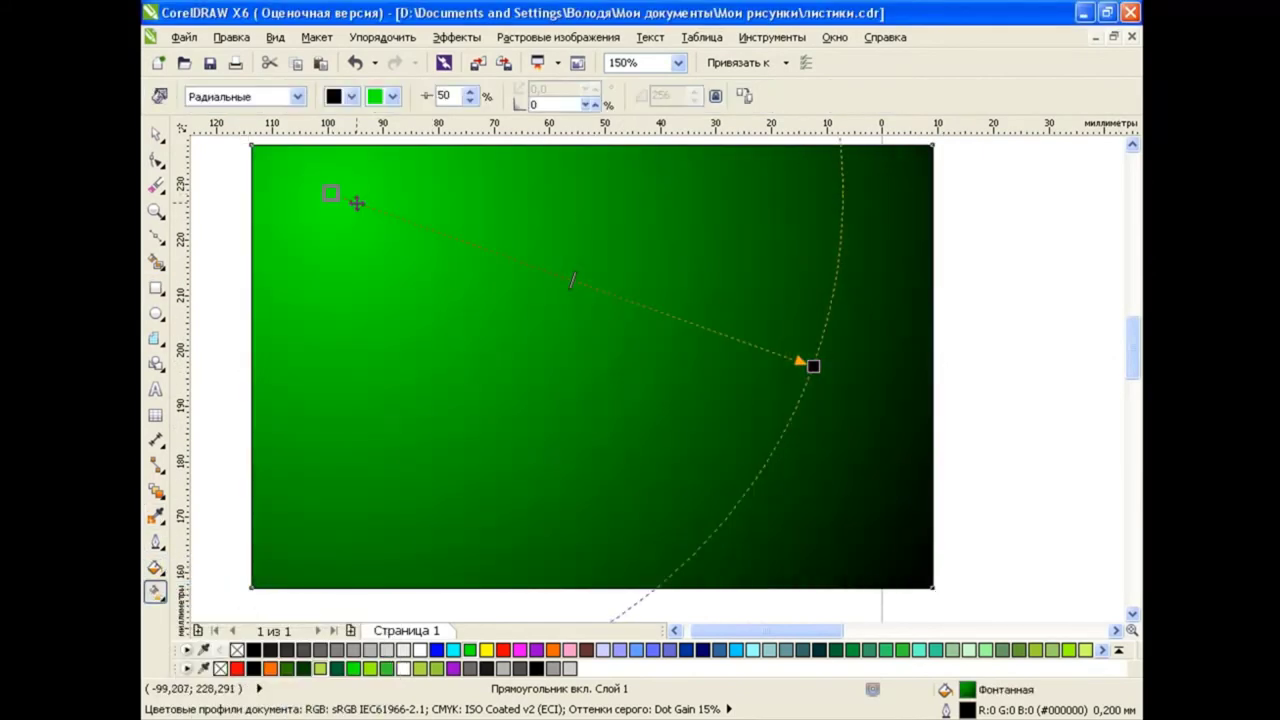
mouse_move(808, 363)
mouse_down()
mouse_move(748, 368)
mouse_move(405, 234)
mouse_move(500, 263)
mouse_up()
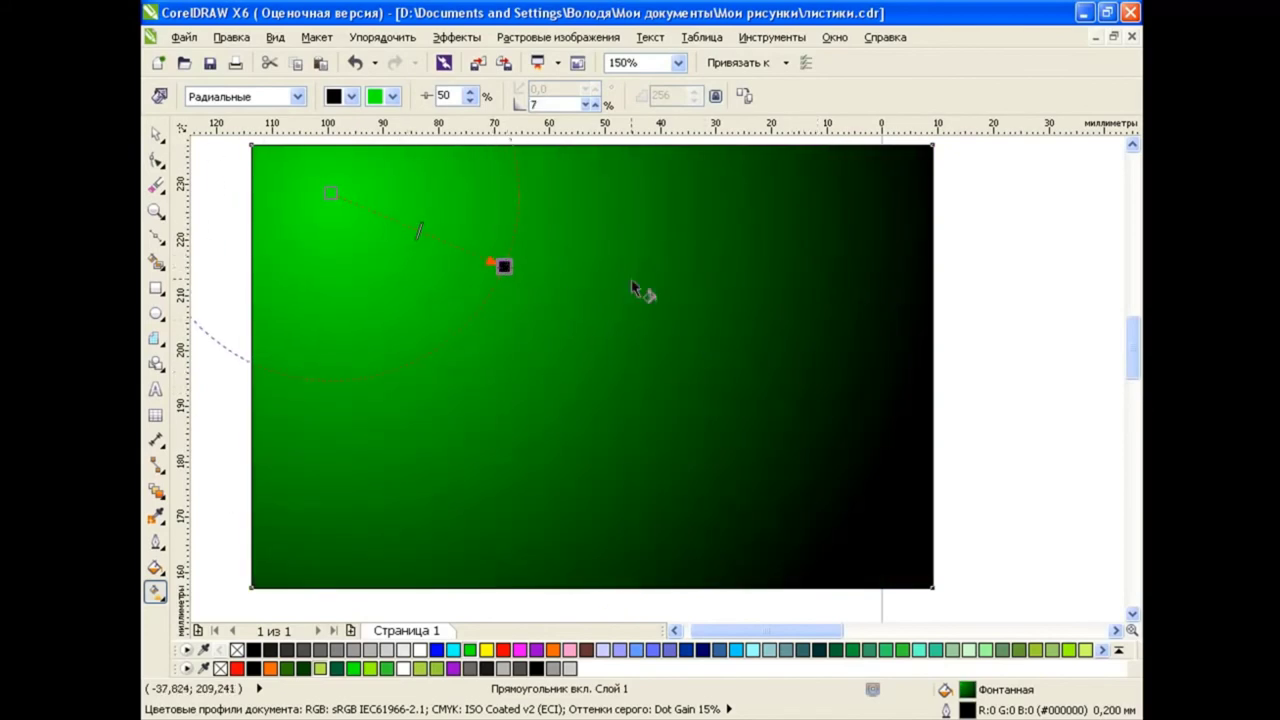
key(space)
click(1039, 411)
key(Tab)
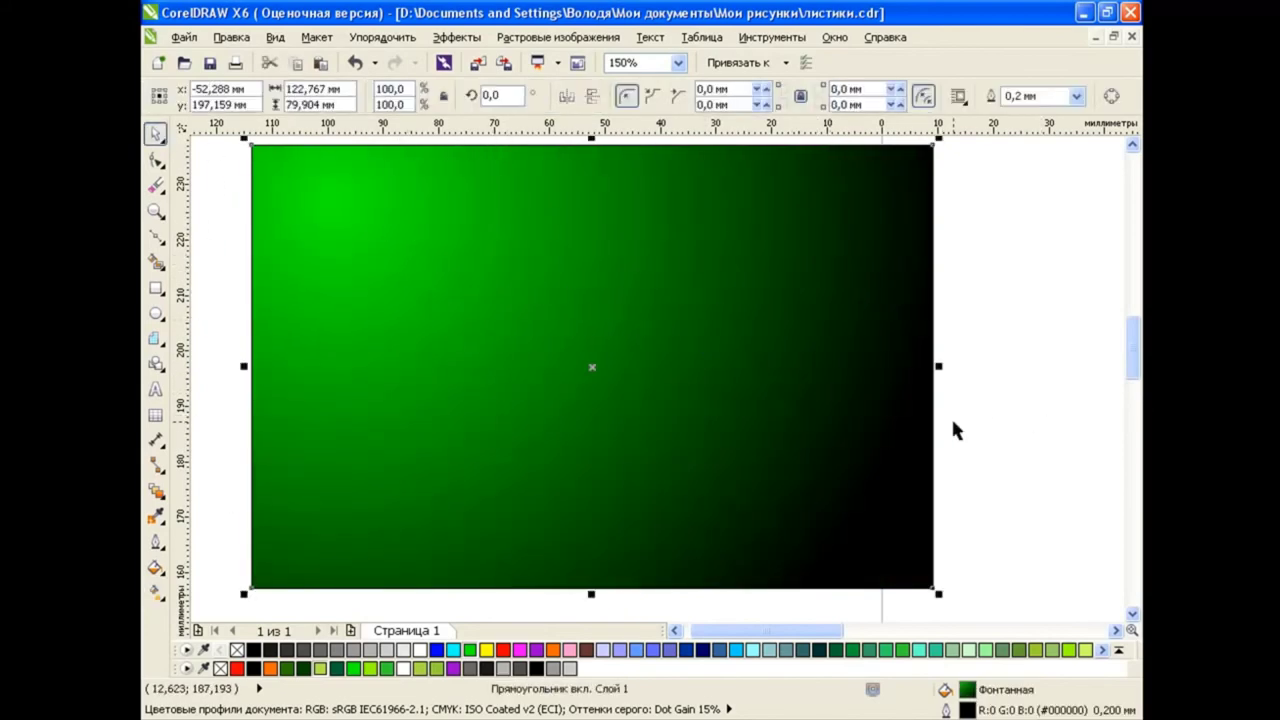
click(772, 37)
Step: Confirm the rectangle sits at the back in the Object Manager, then close it and deselect
click(818, 203)
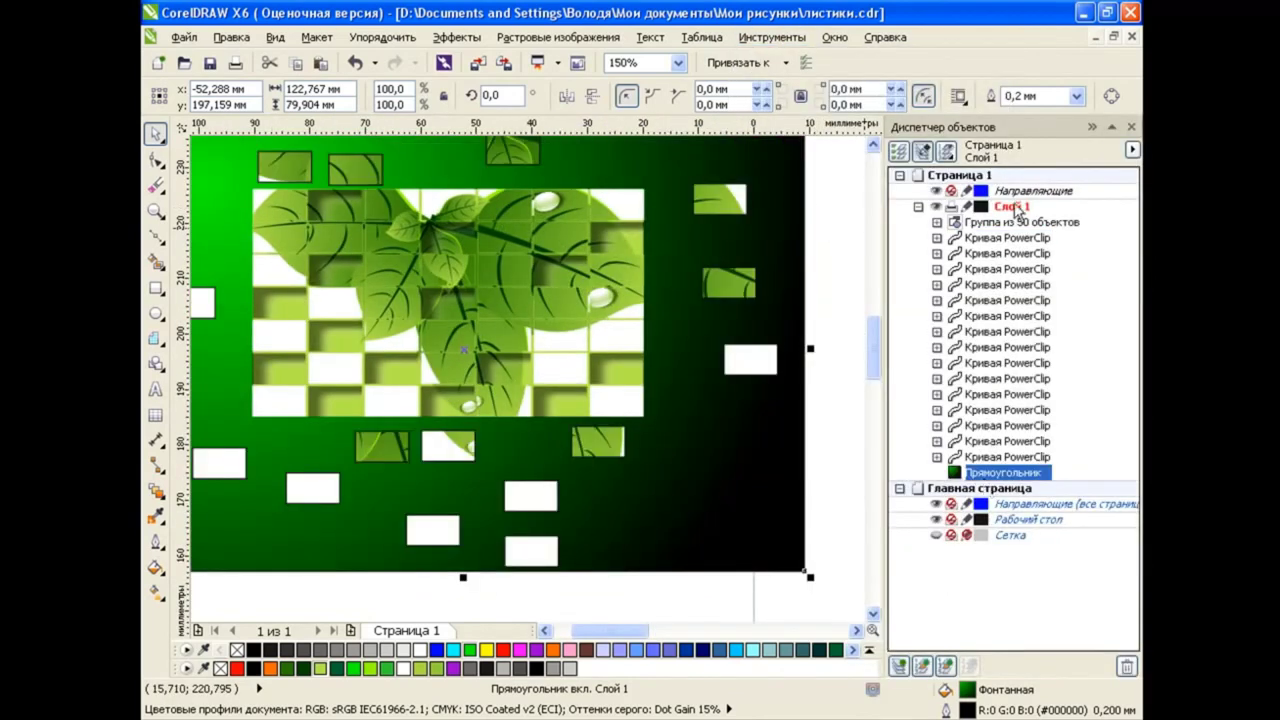
click(1131, 127)
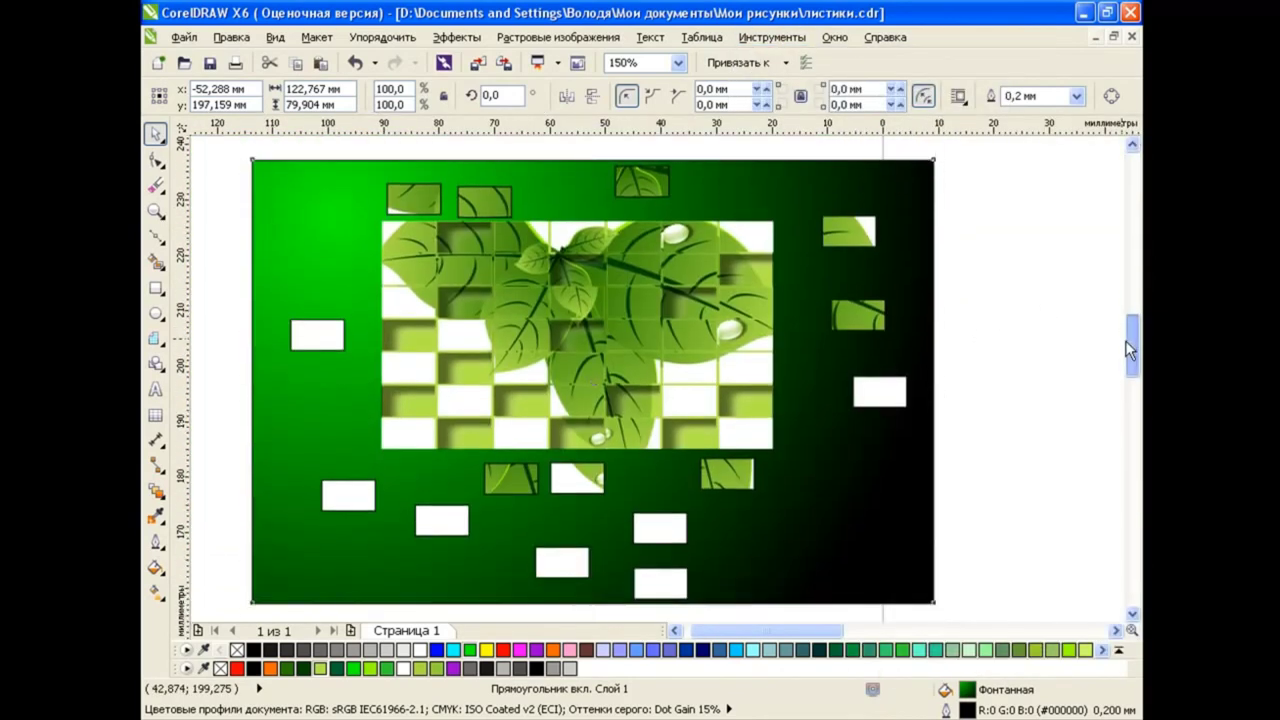
click(1033, 340)
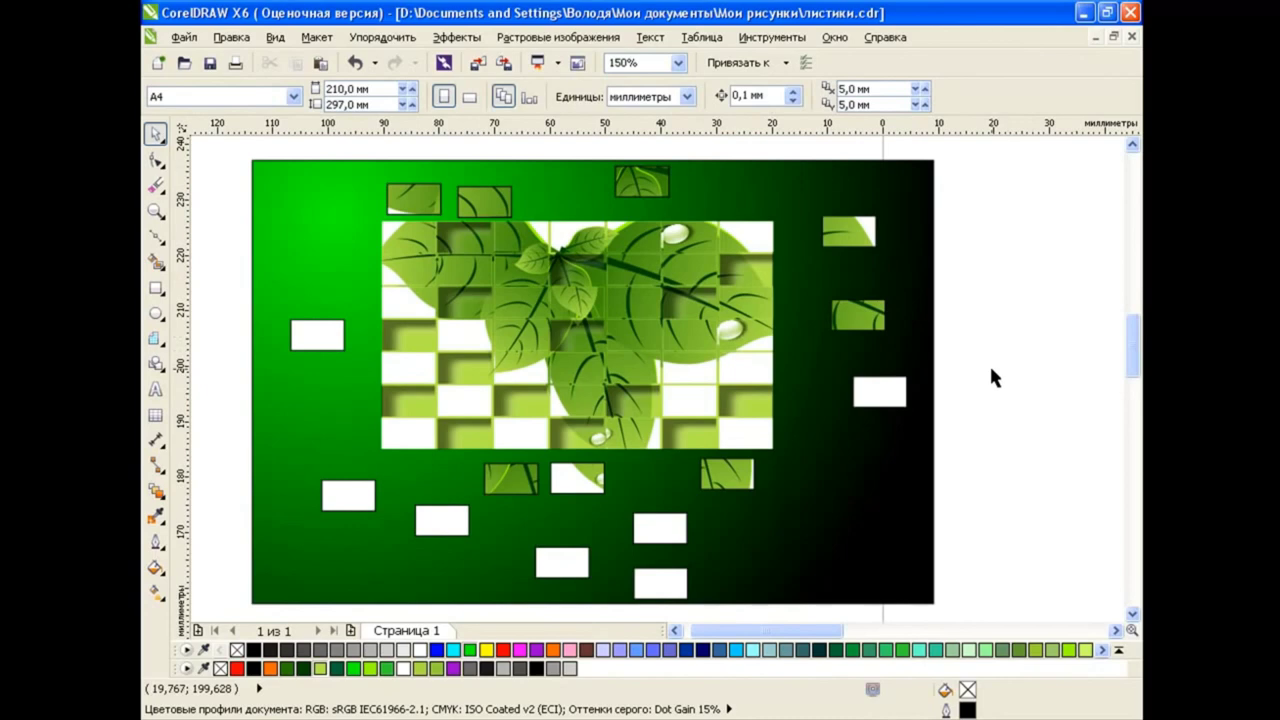